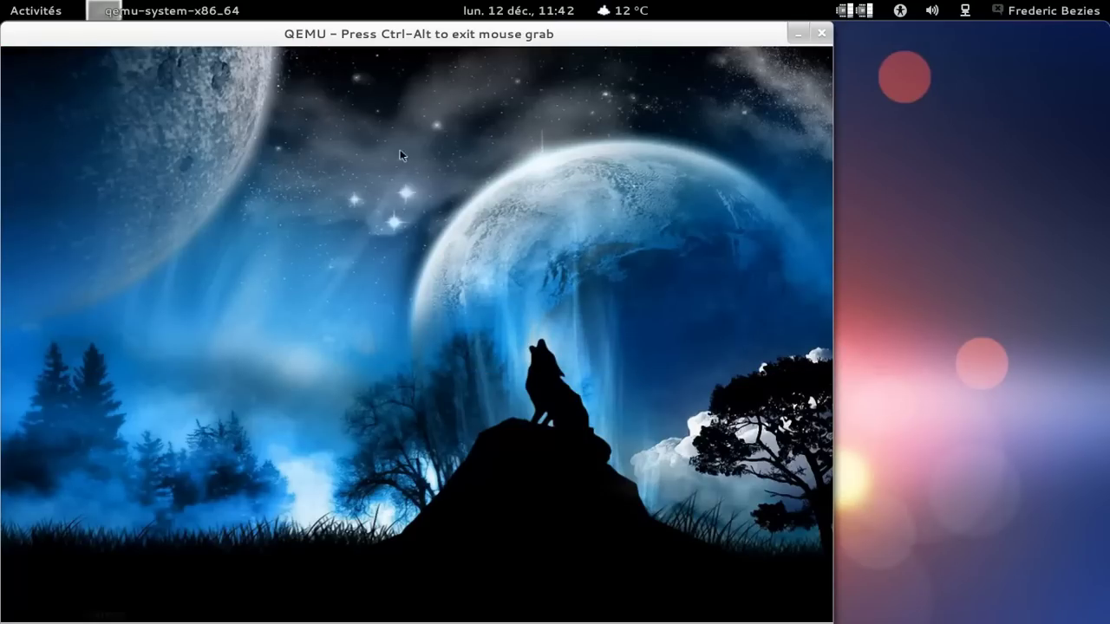
Release the guest grab, move the QEMU window toward the screen centre, and recapture input.
key("ctrl+alt")
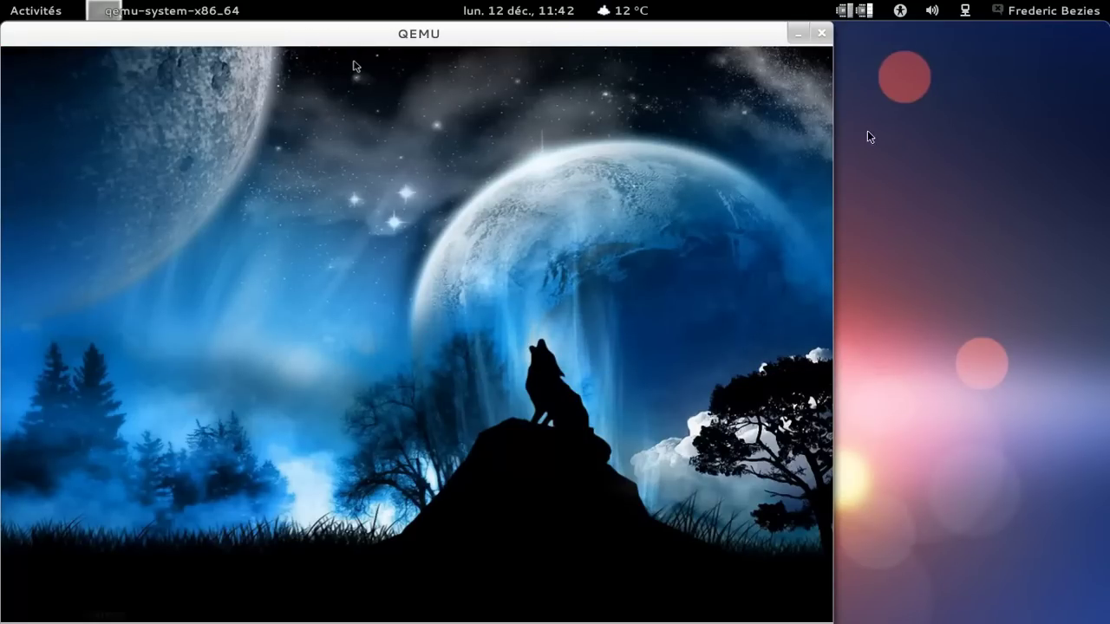
left_click_drag(622, 40, 727, 44)
left_click(728, 70)
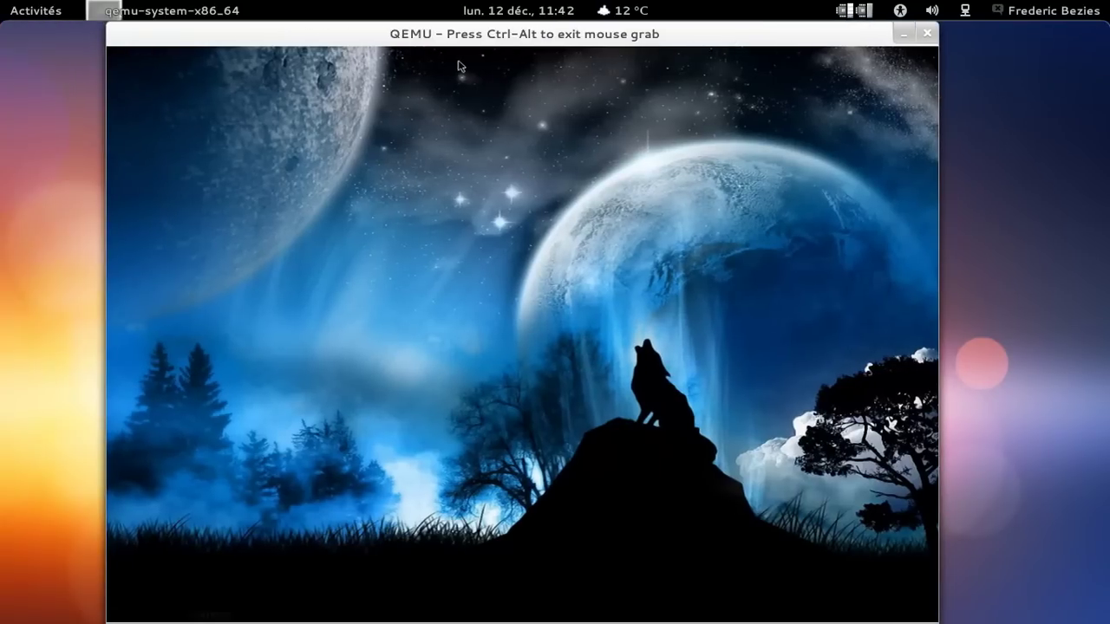
mouse_move(108, 621)
Open the guest's Arch menu and show the Bureautique list with Gnumeric, AbiWord and ePDFViewer.
left_click(119, 615)
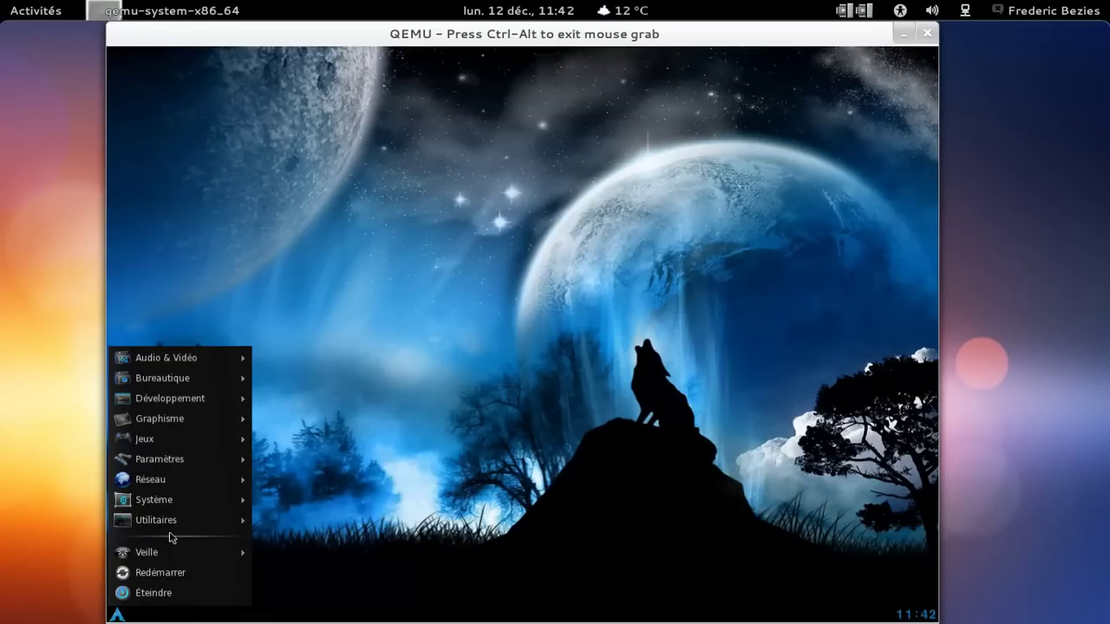
mouse_move(177, 527)
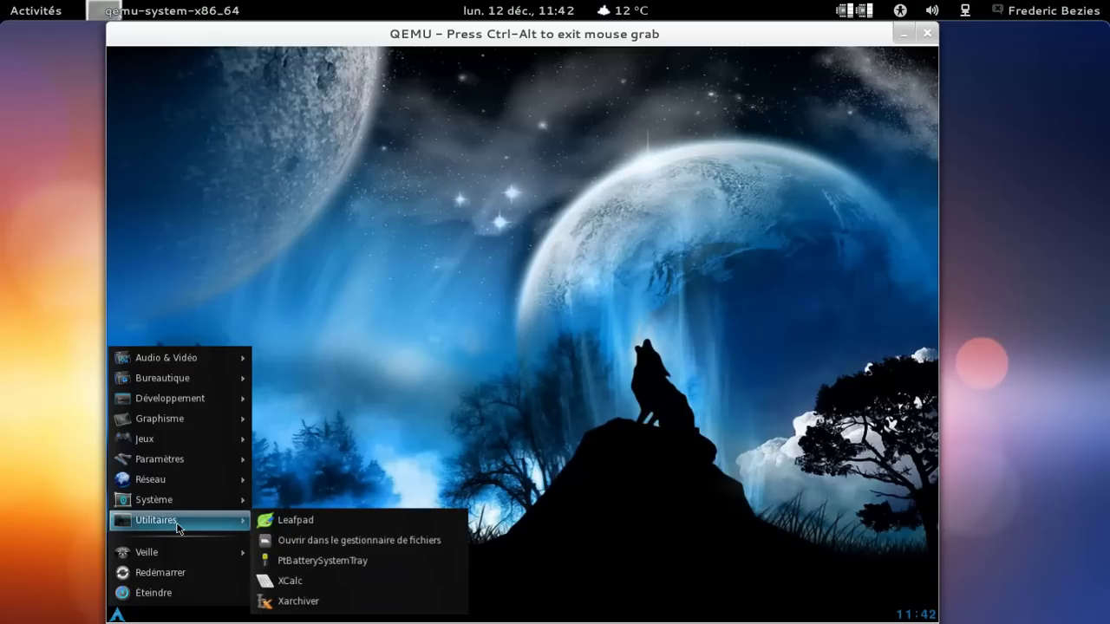
mouse_move(189, 505)
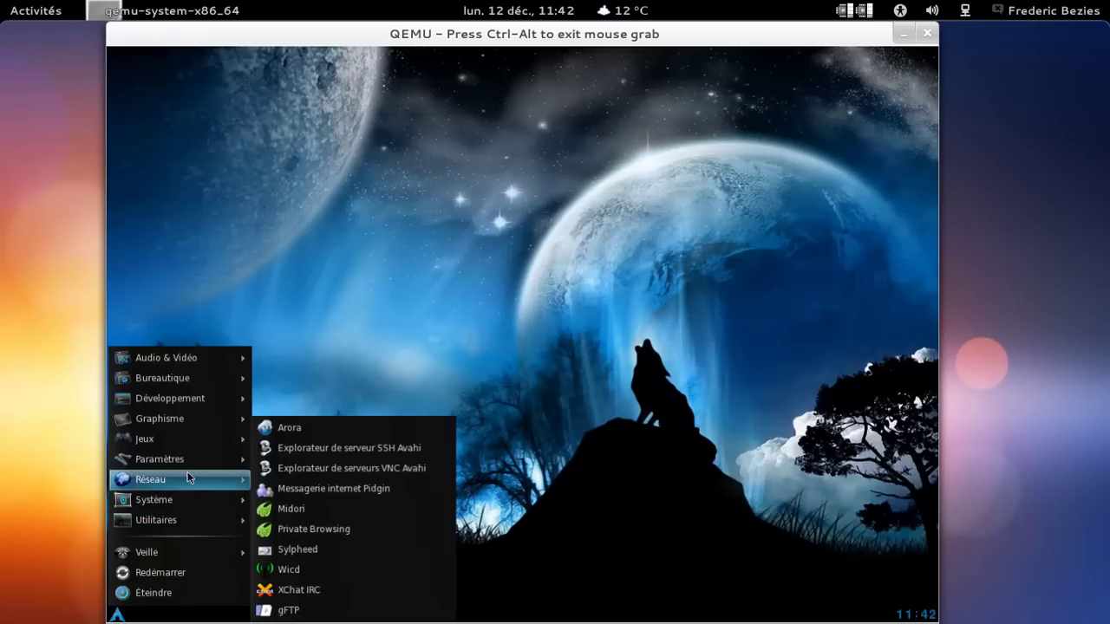
mouse_move(188, 468)
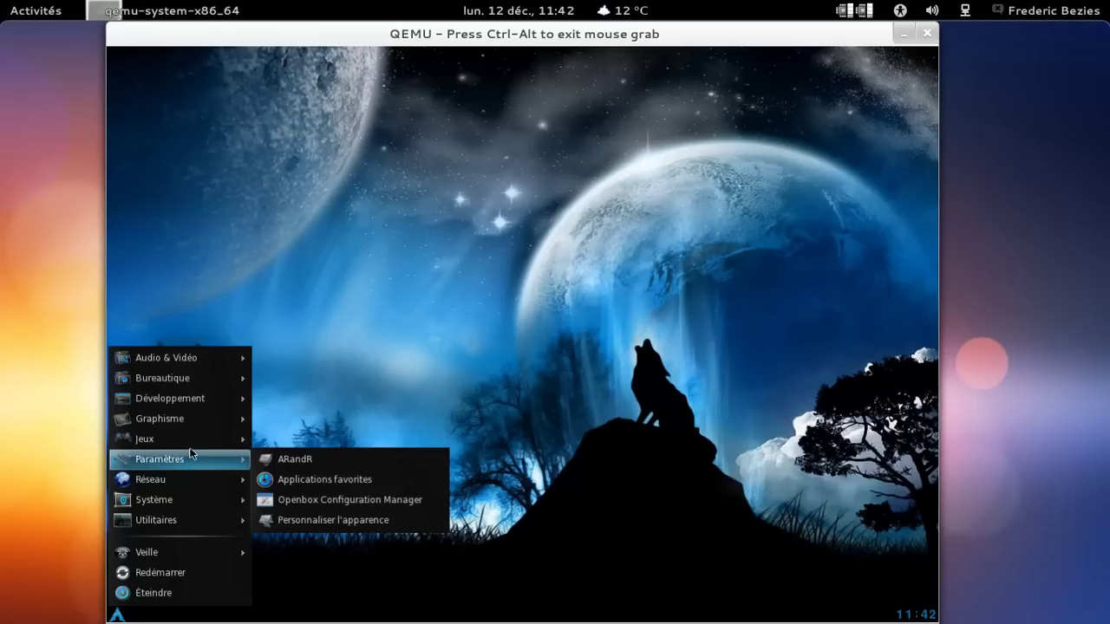
Choose Environnement > Panel > FBpanel fixe in the Openbox desktop menu.
mouse_move(193, 374)
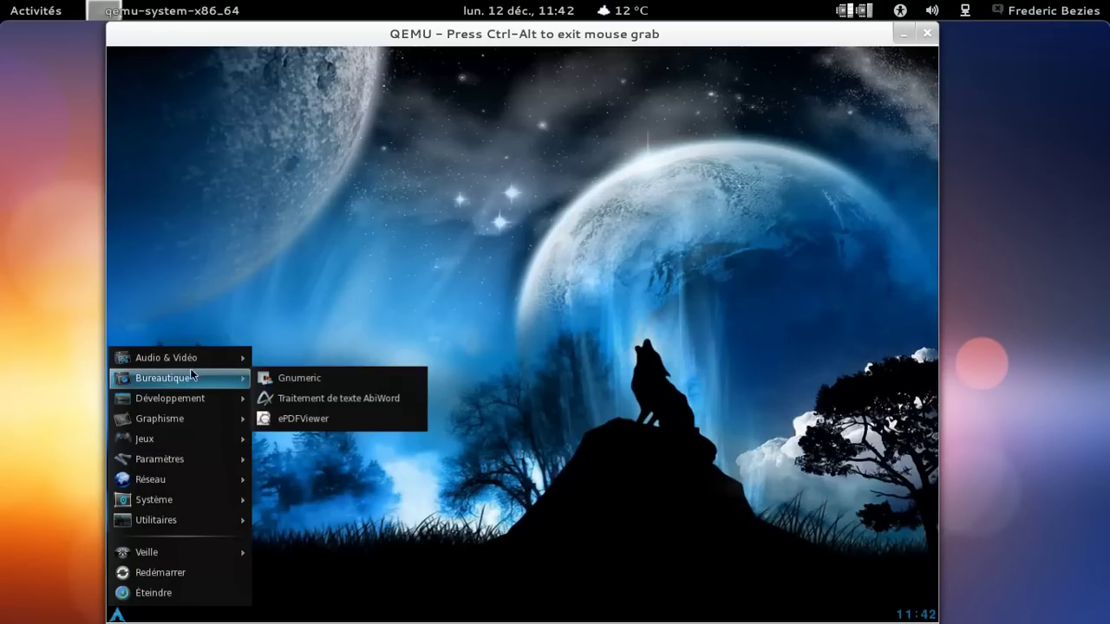
right_click(462, 171)
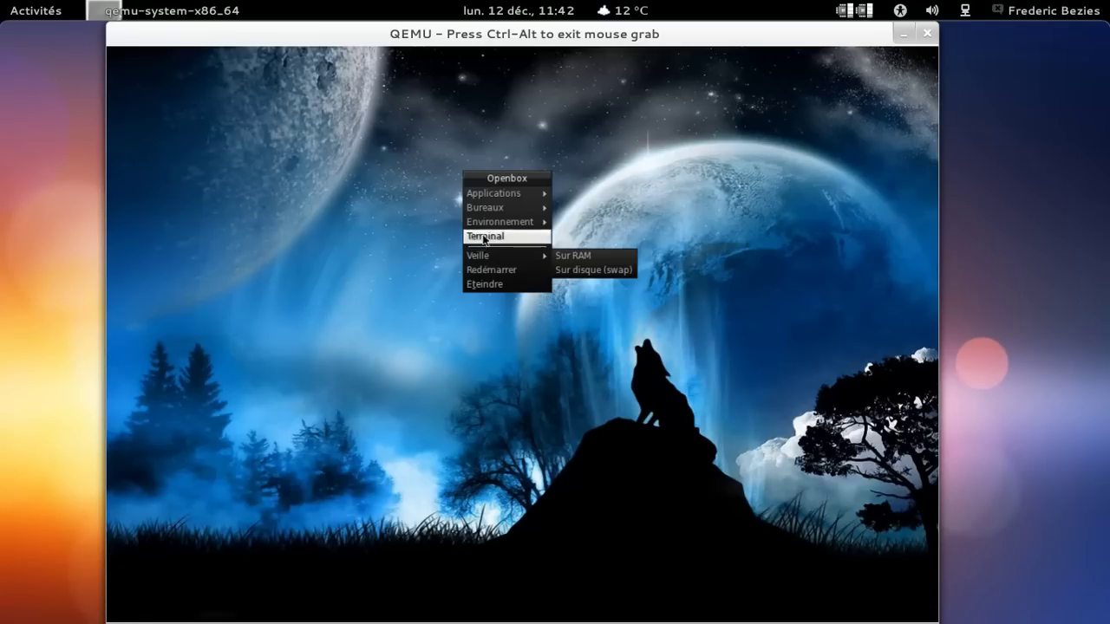
mouse_move(494, 224)
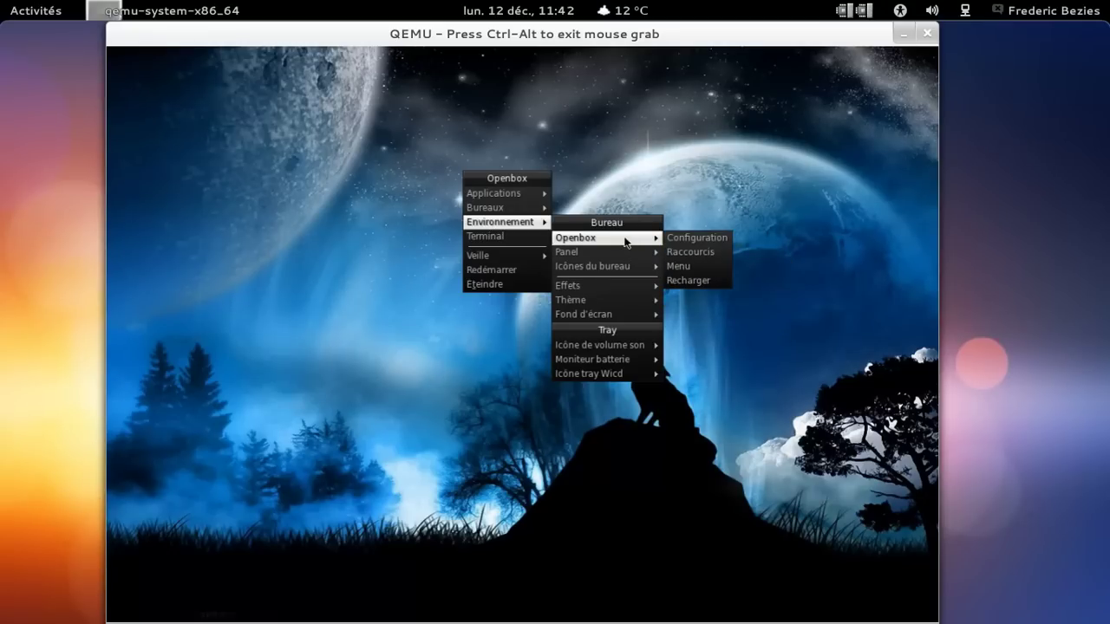
mouse_move(626, 266)
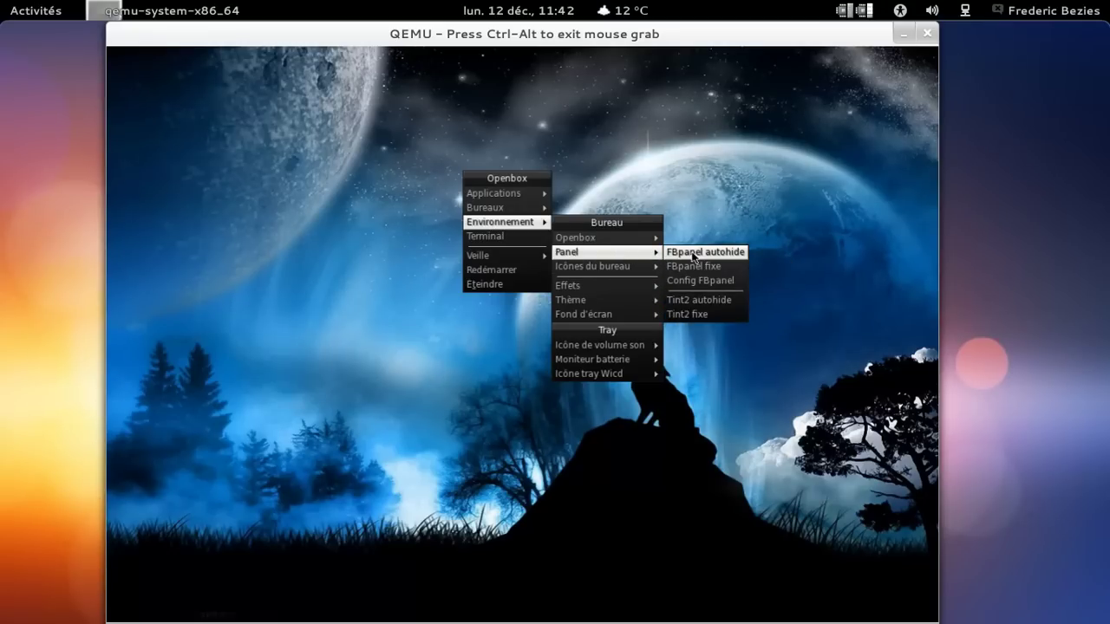
left_click(695, 269)
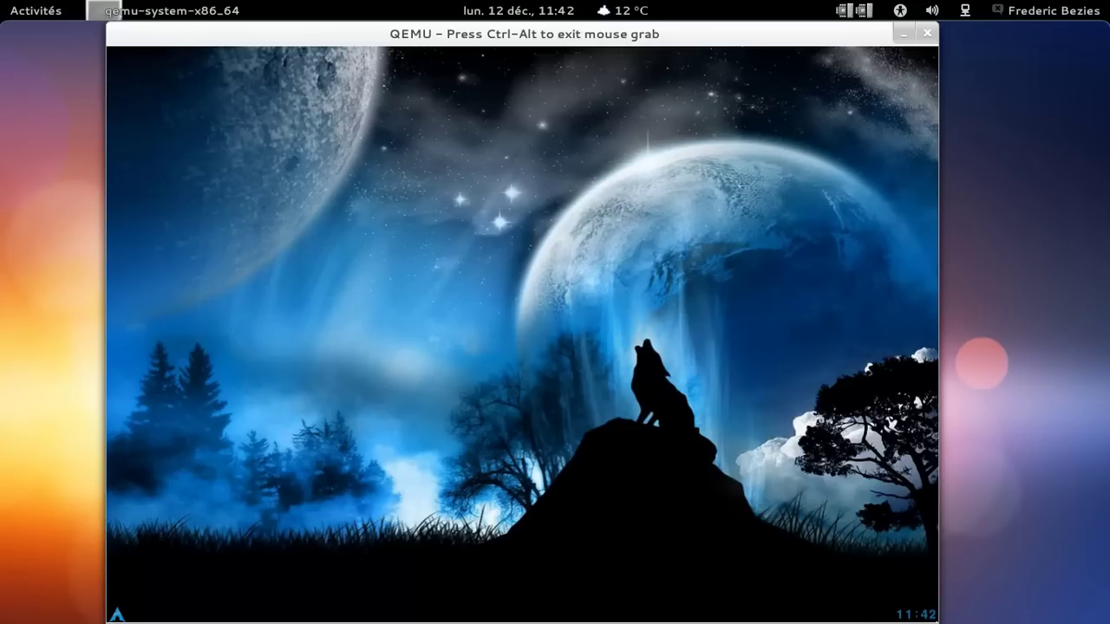
mouse_move(926, 618)
left_click(115, 615)
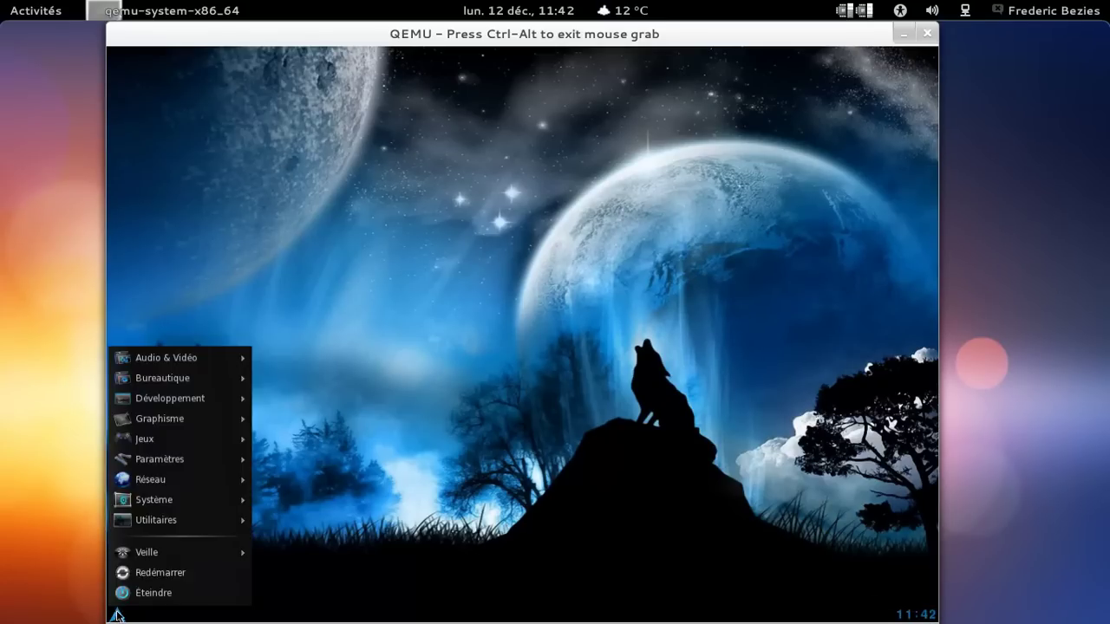
mouse_move(191, 378)
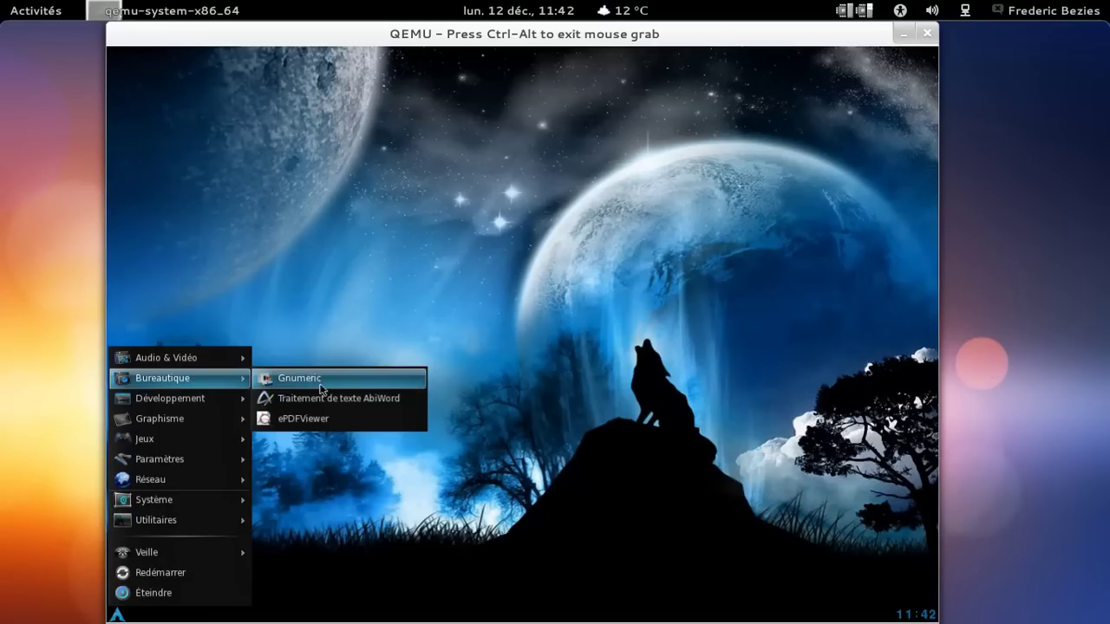
left_click(320, 399)
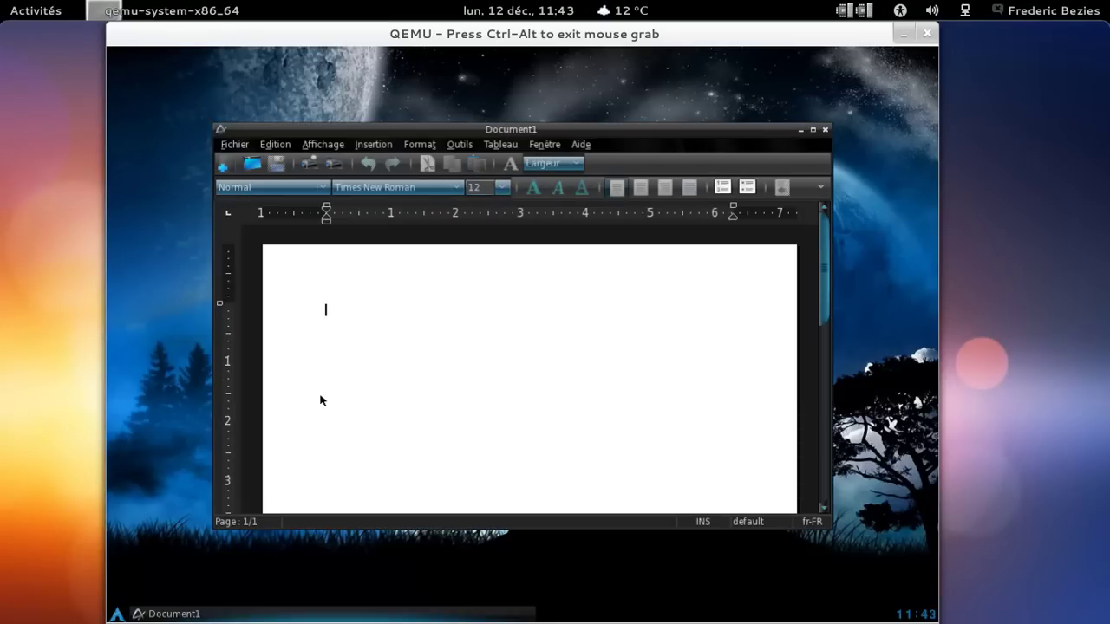
left_click(581, 145)
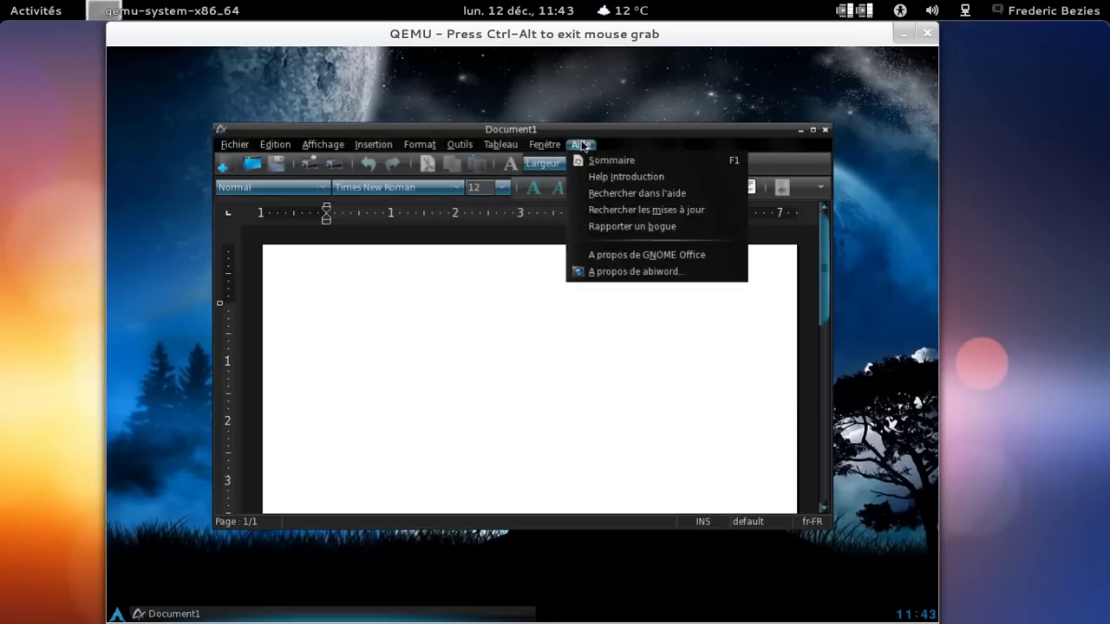
left_click(598, 273)
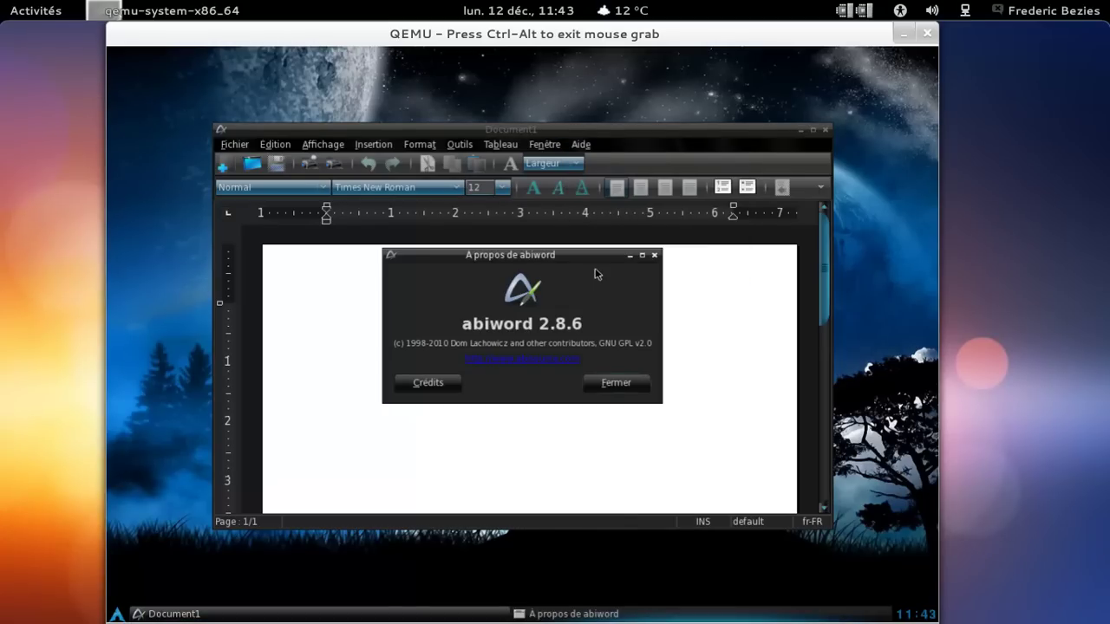
left_click(654, 255)
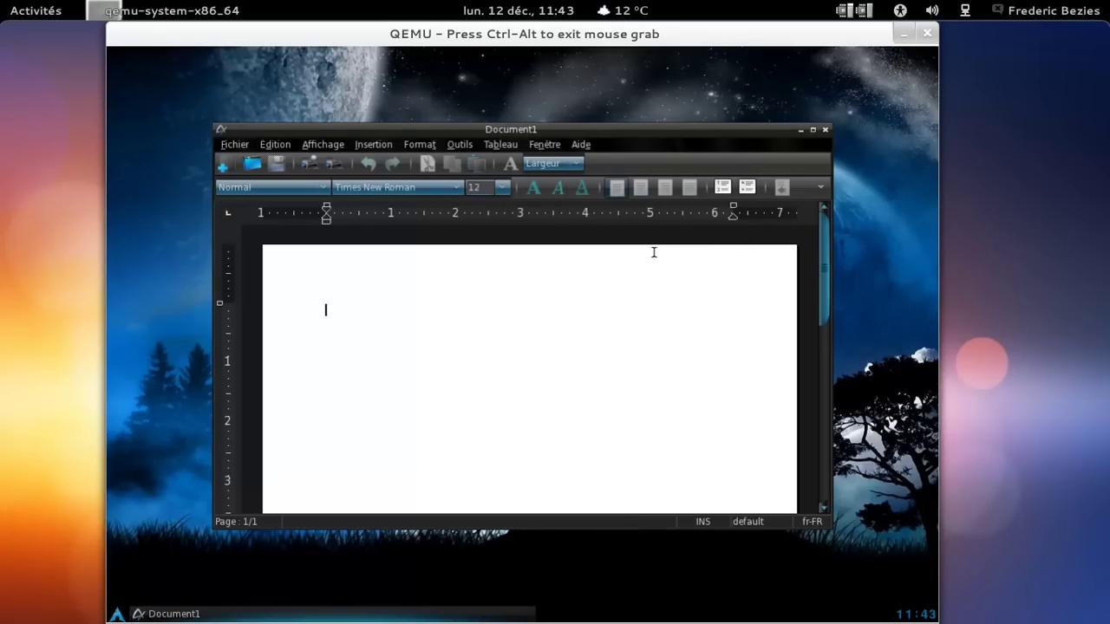
left_click(826, 129)
left_click(118, 615)
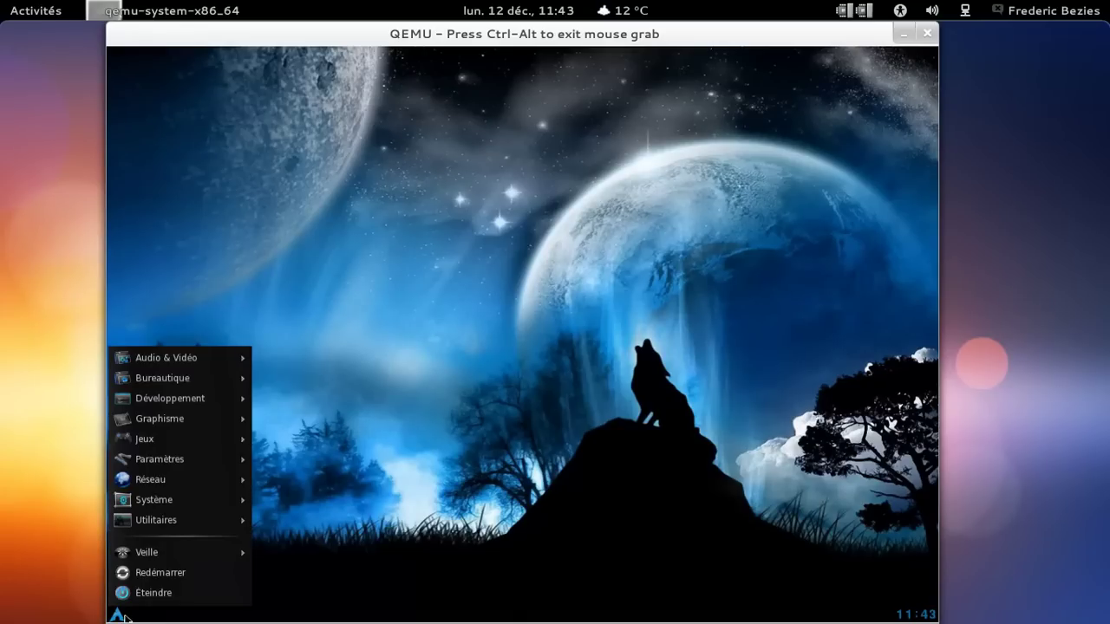
mouse_move(203, 376)
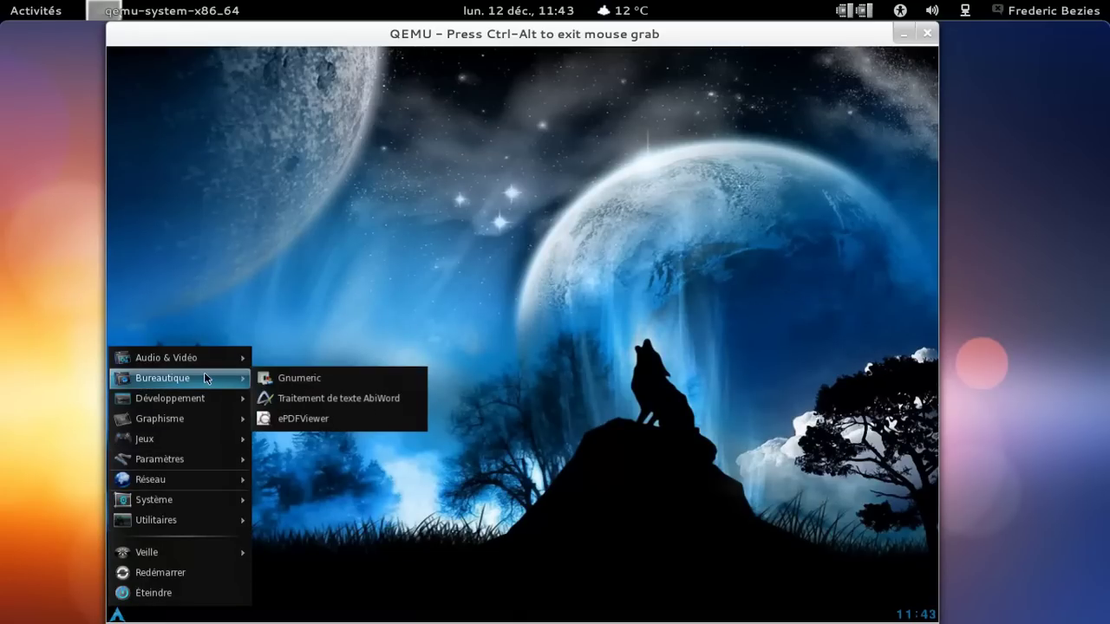
left_click(320, 379)
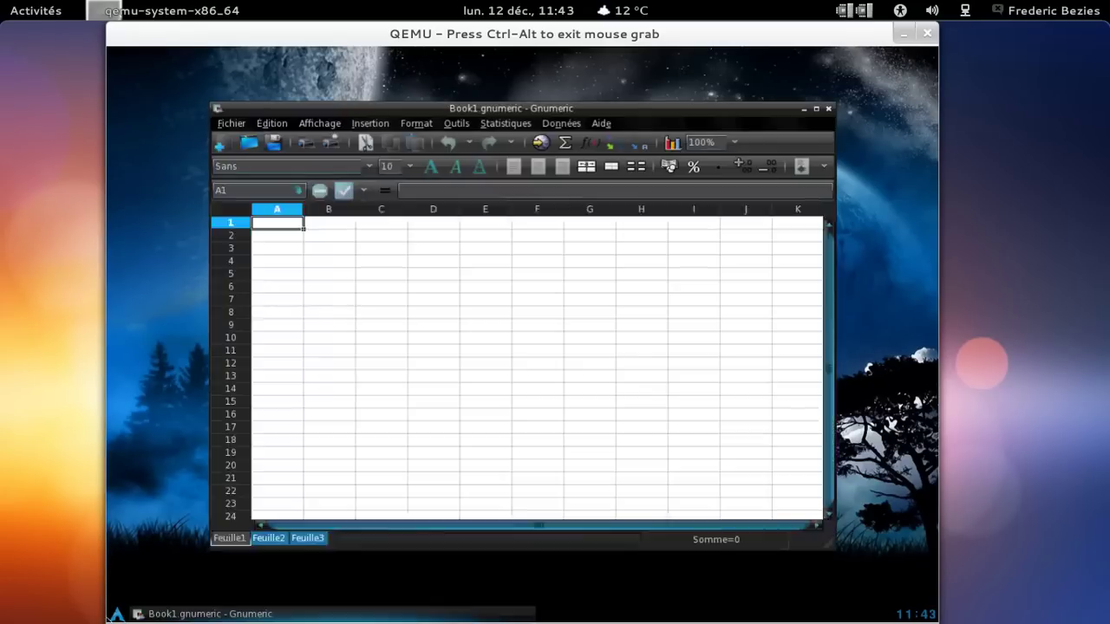
left_click(118, 615)
mouse_move(248, 348)
mouse_move(222, 375)
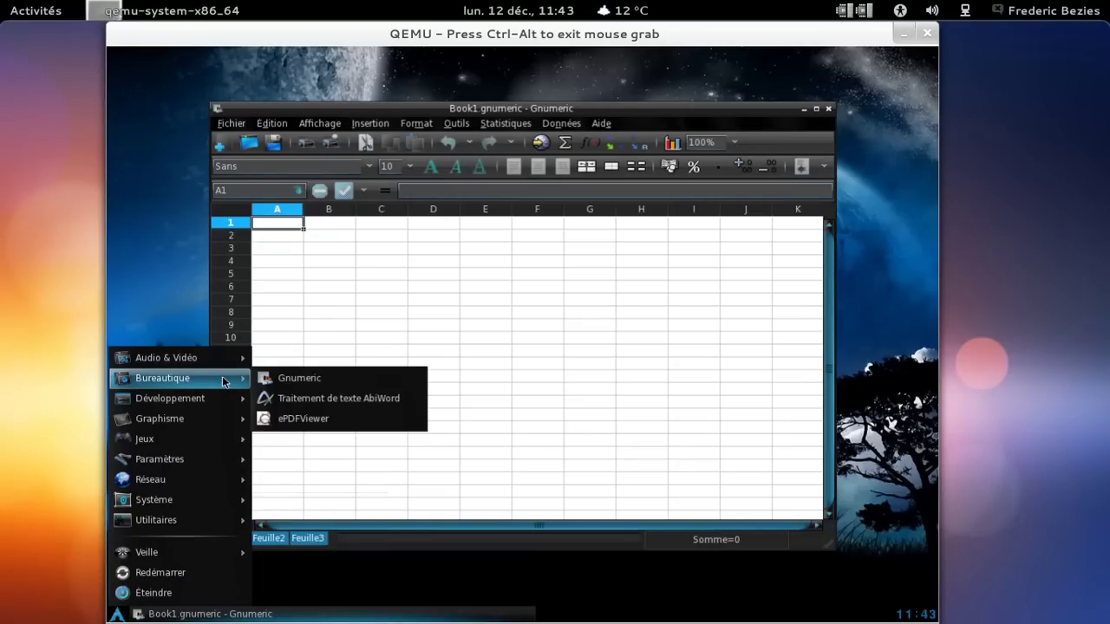
left_click(313, 417)
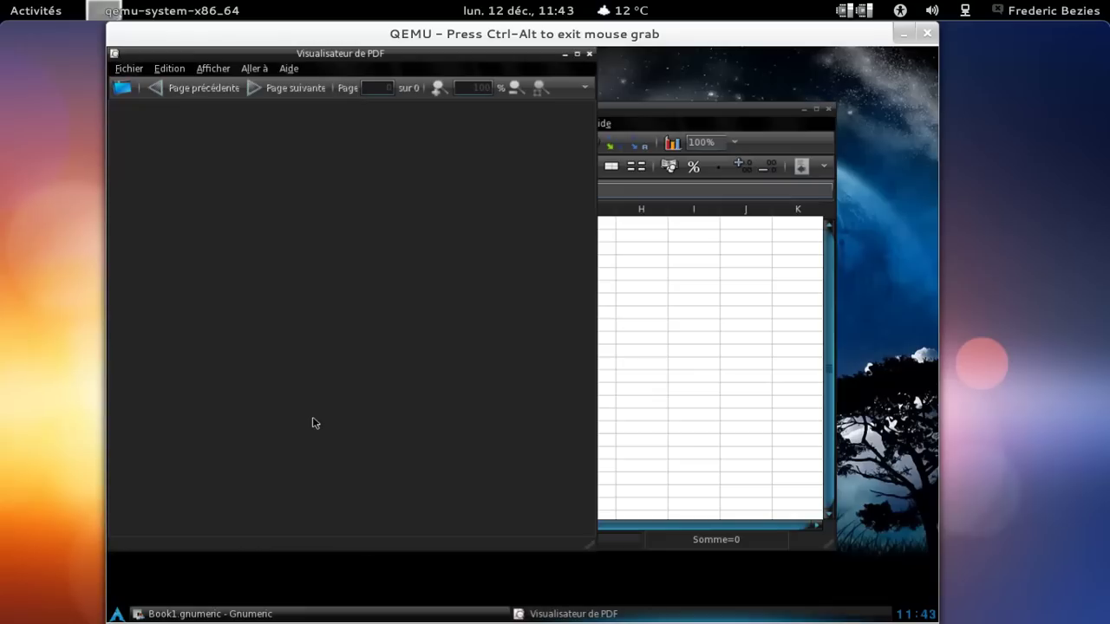
left_click(289, 69)
left_click(295, 87)
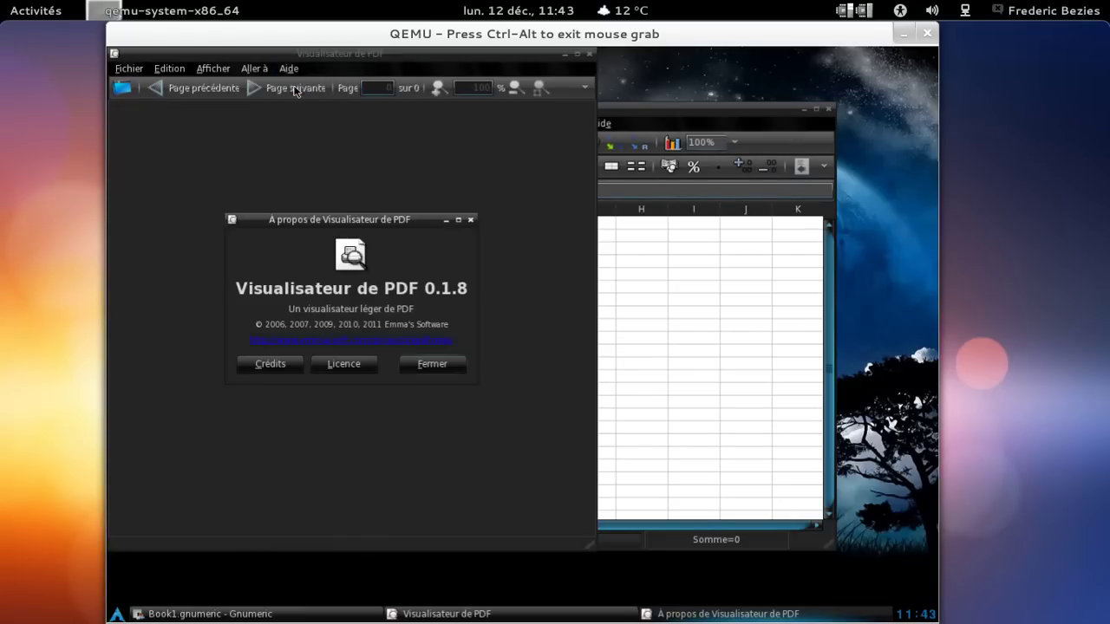
left_click(471, 220)
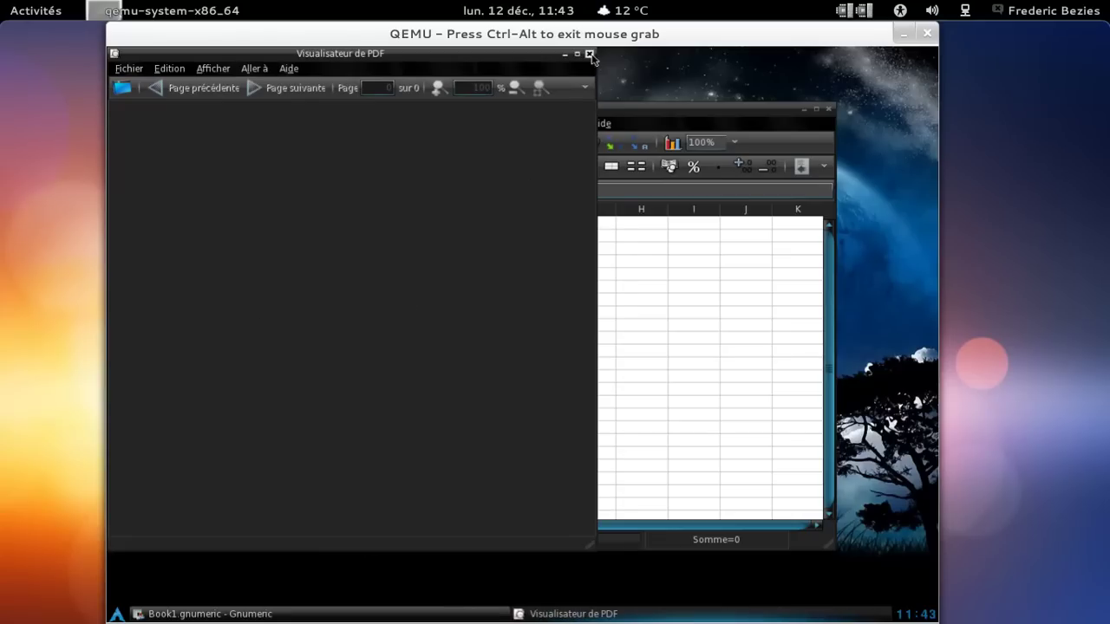
left_click(589, 54)
left_click(601, 123)
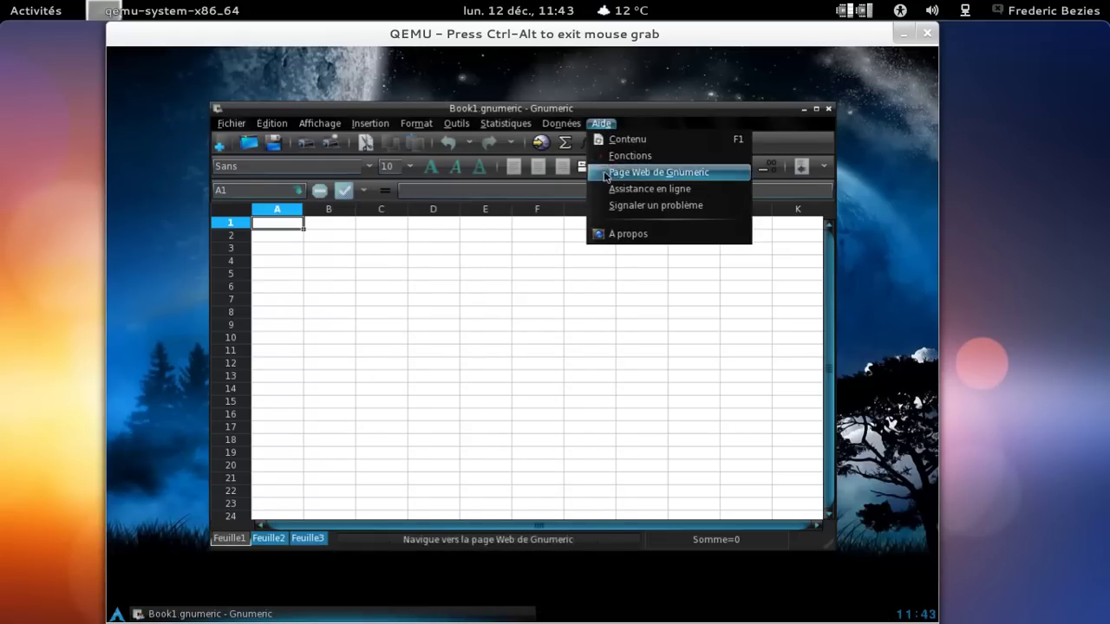
left_click(620, 231)
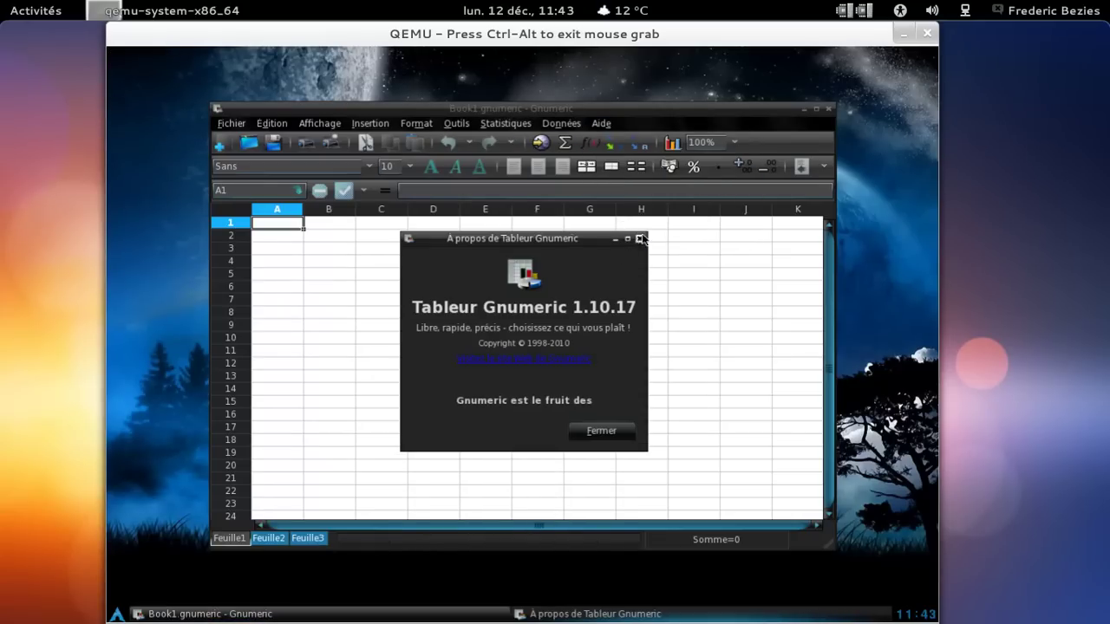
left_click(640, 238)
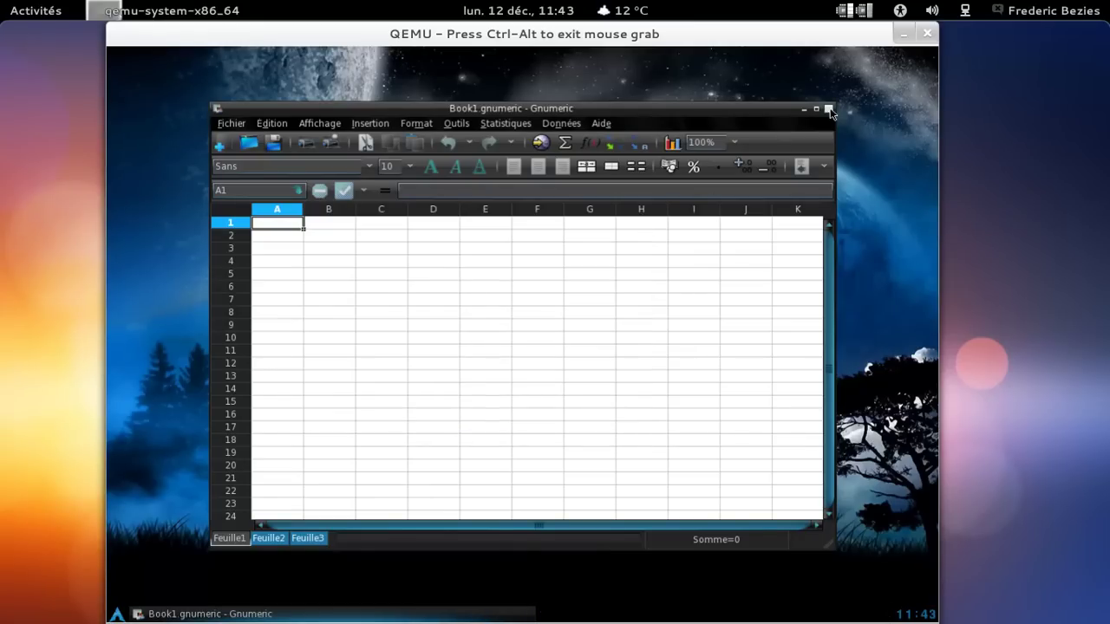
left_click(828, 109)
Show the Réseau submenu listing Arora, Midori, Pidgin, Sylpheed and gFTP.
left_click(119, 615)
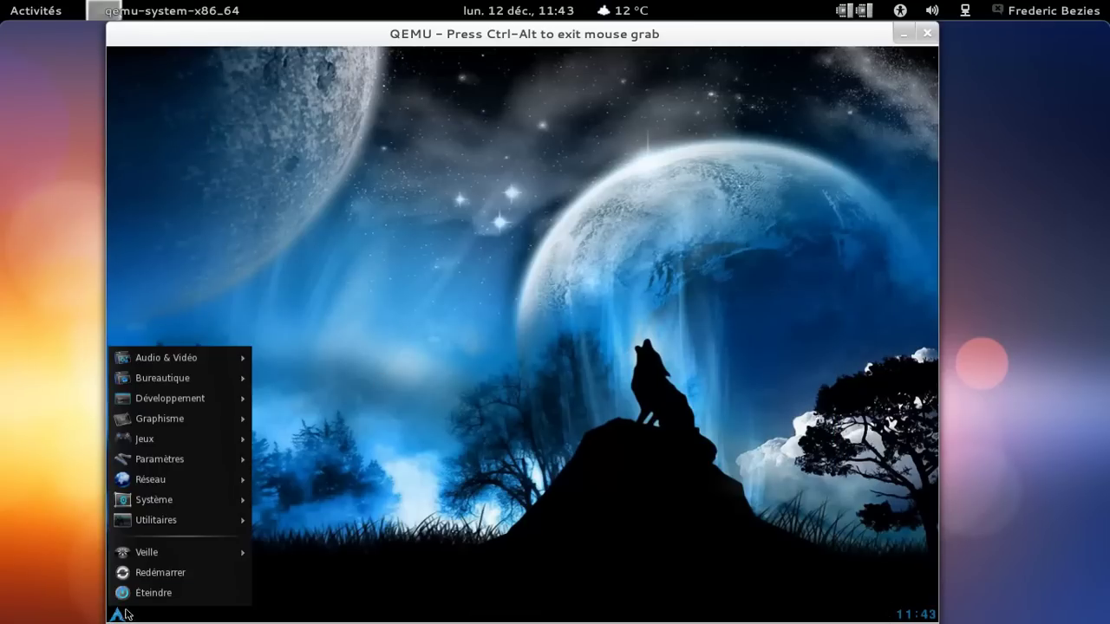
mouse_move(180, 359)
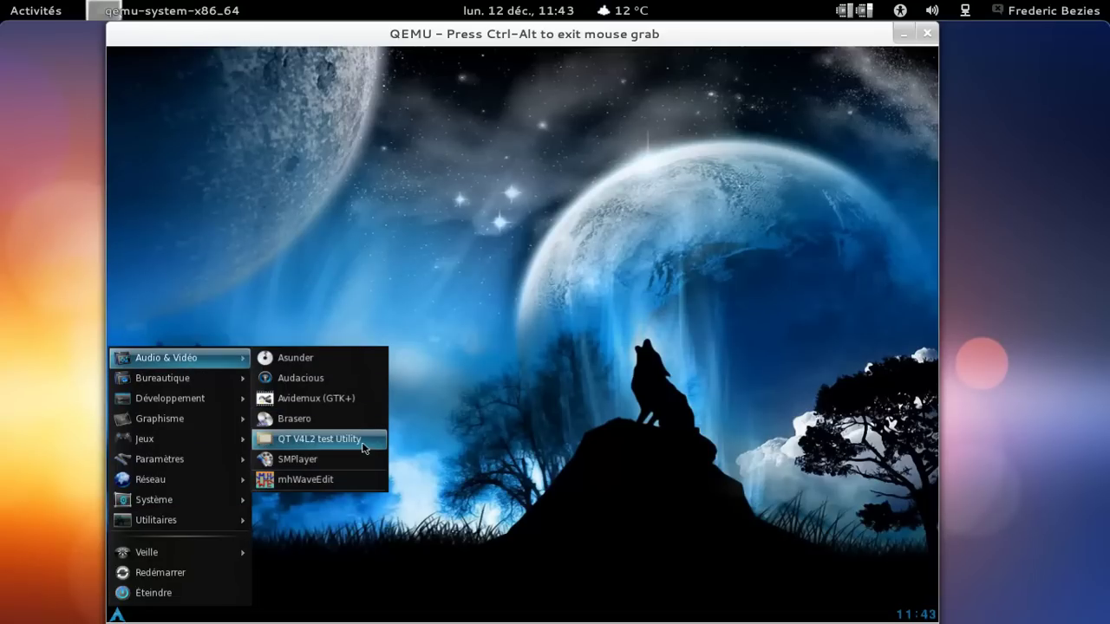
mouse_move(206, 425)
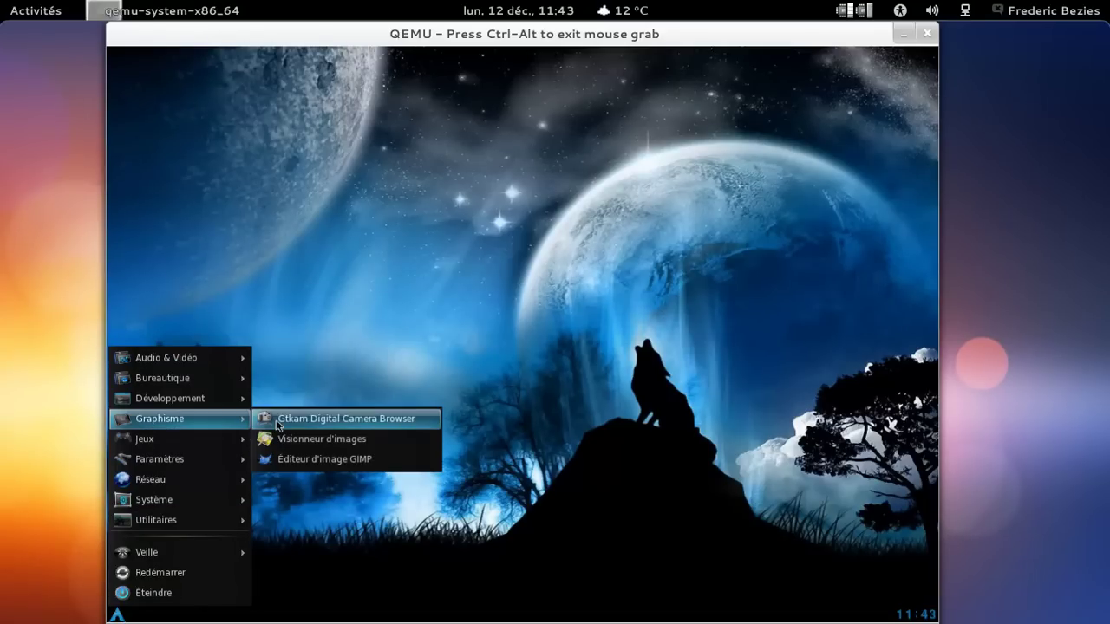
mouse_move(212, 451)
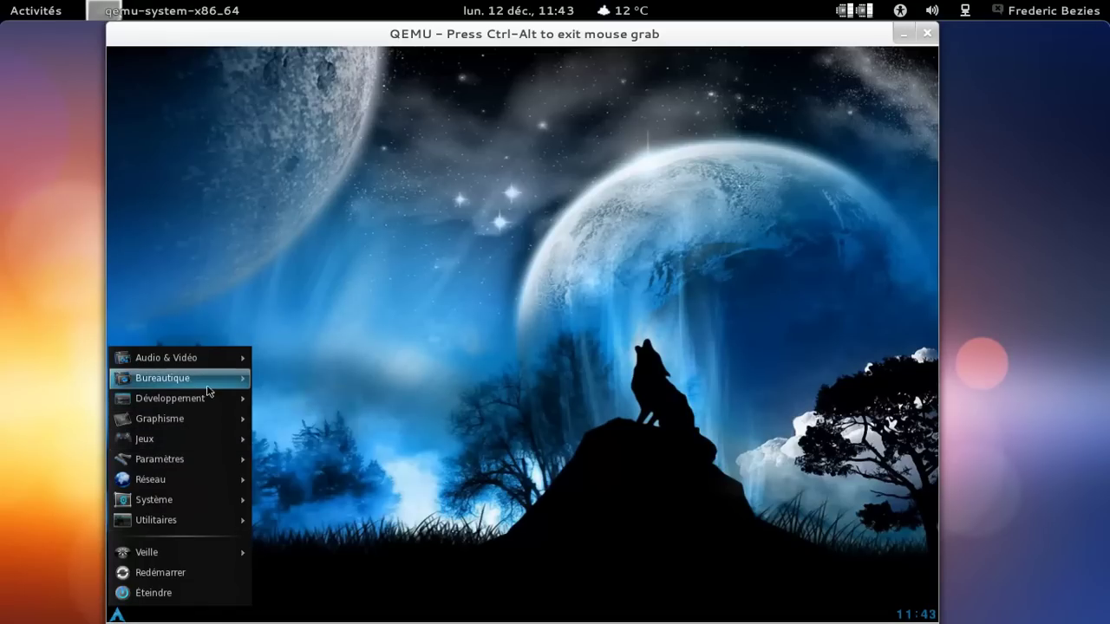
mouse_move(206, 387)
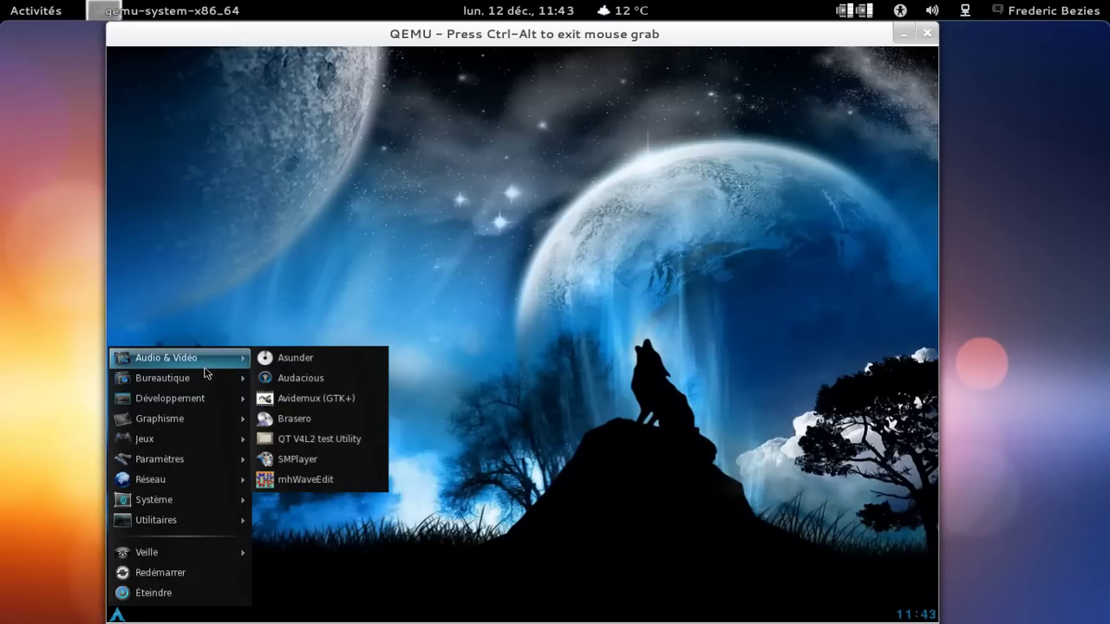
mouse_move(212, 484)
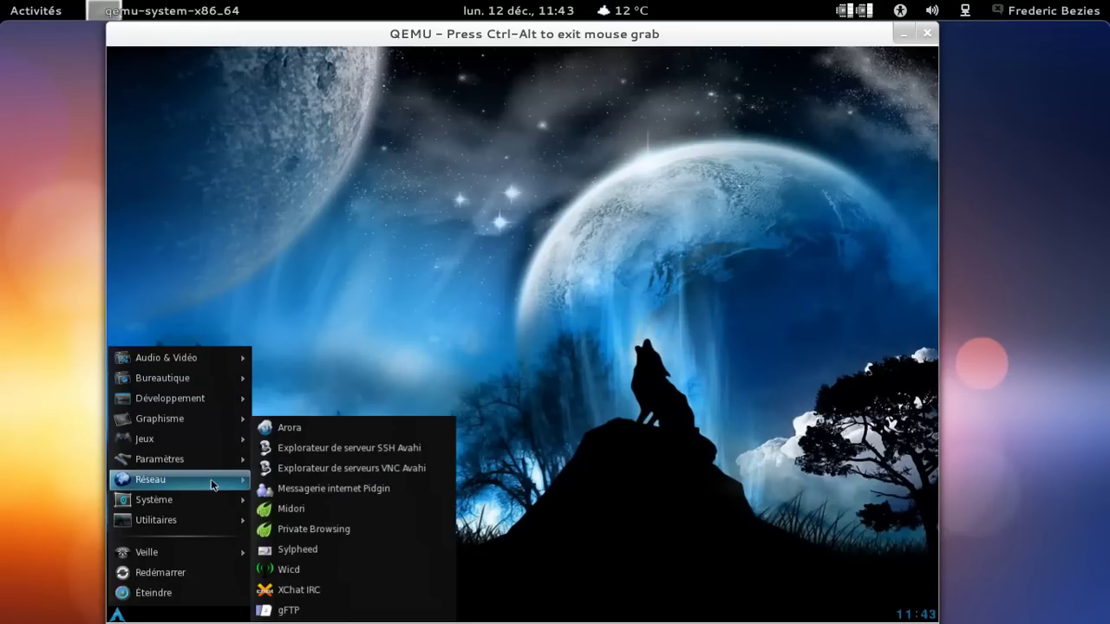
Launch Arora on the ctkarch.org home page and open its Documentation page for Live versions 0.7–0.4.
left_click(324, 509)
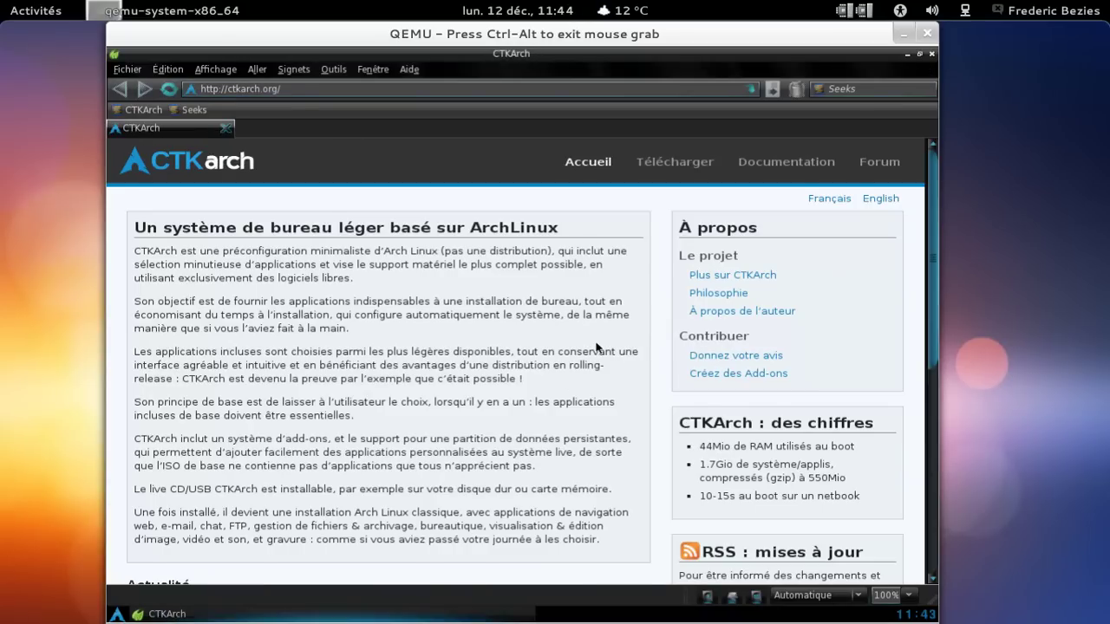
scroll(596, 347, "down", 4)
scroll(597, 347, "up", 4)
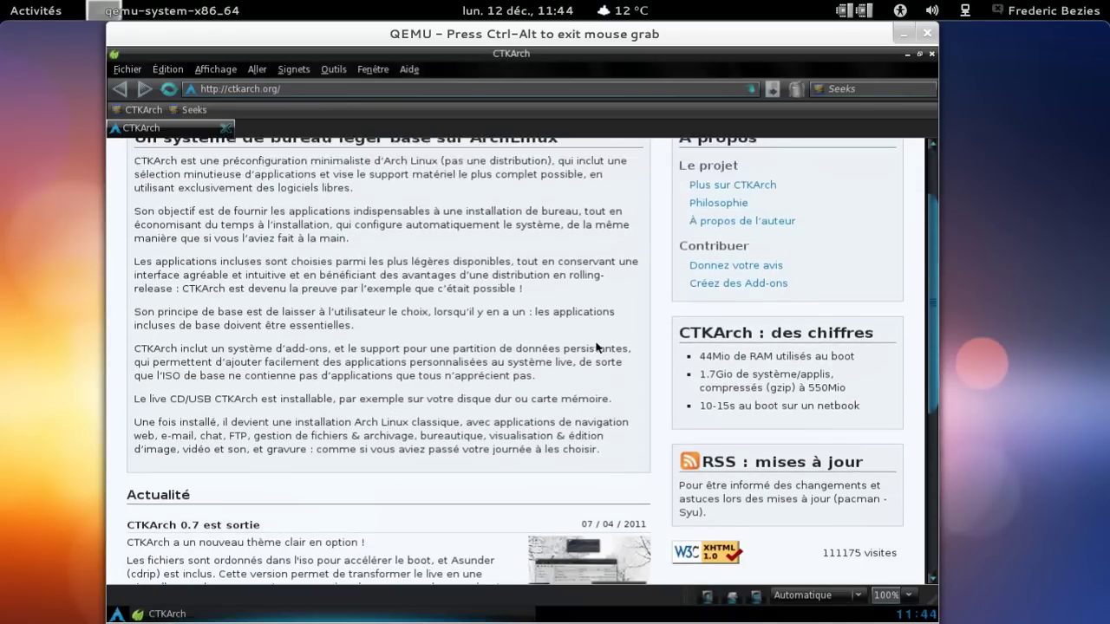
left_click(776, 166)
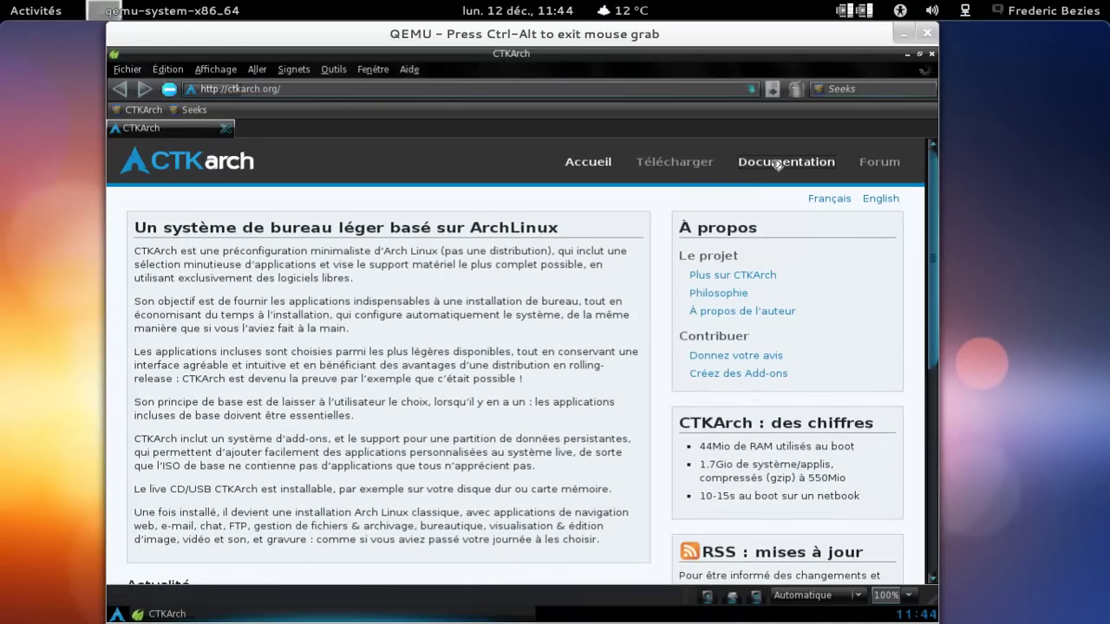
scroll(419, 306, "down", 1)
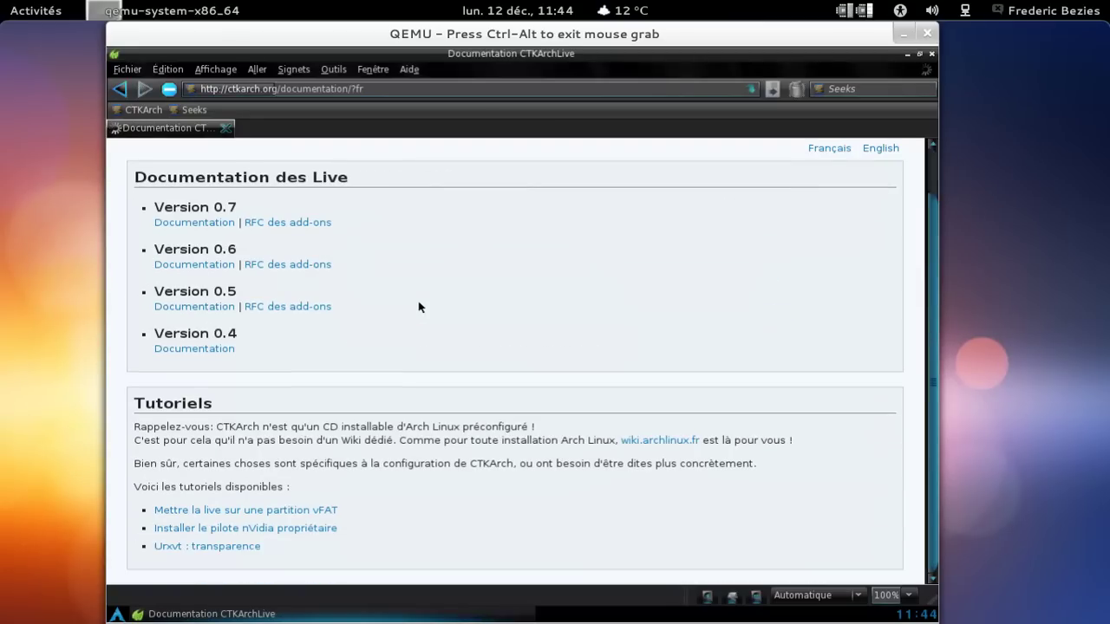
scroll(419, 306, "up", 1)
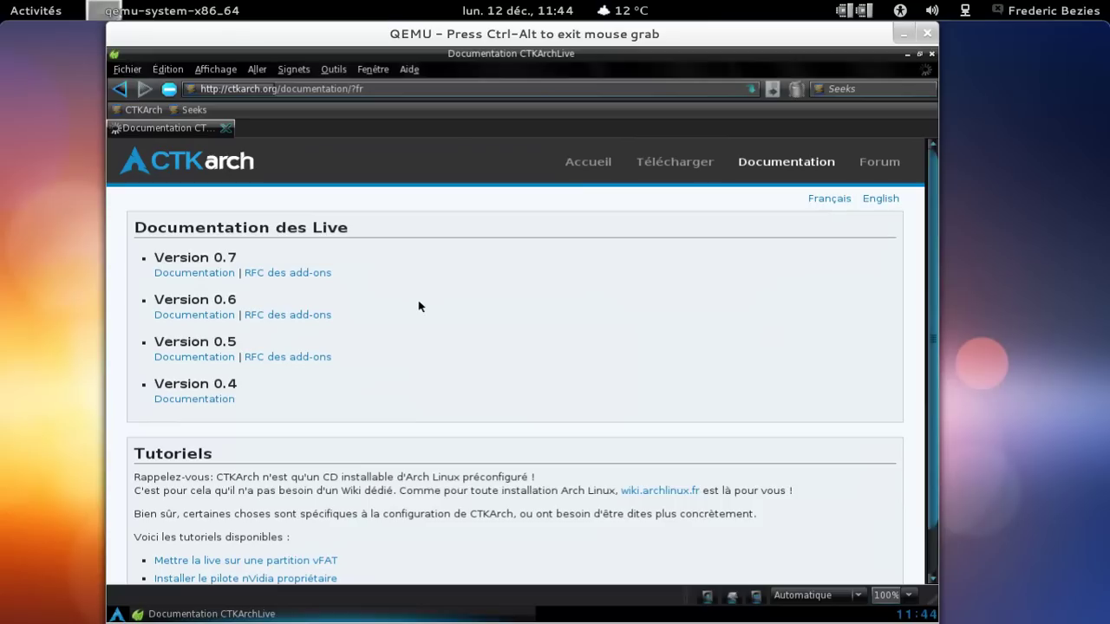
Open the Version 0.7 documentation and scroll down through it.
left_click(222, 276)
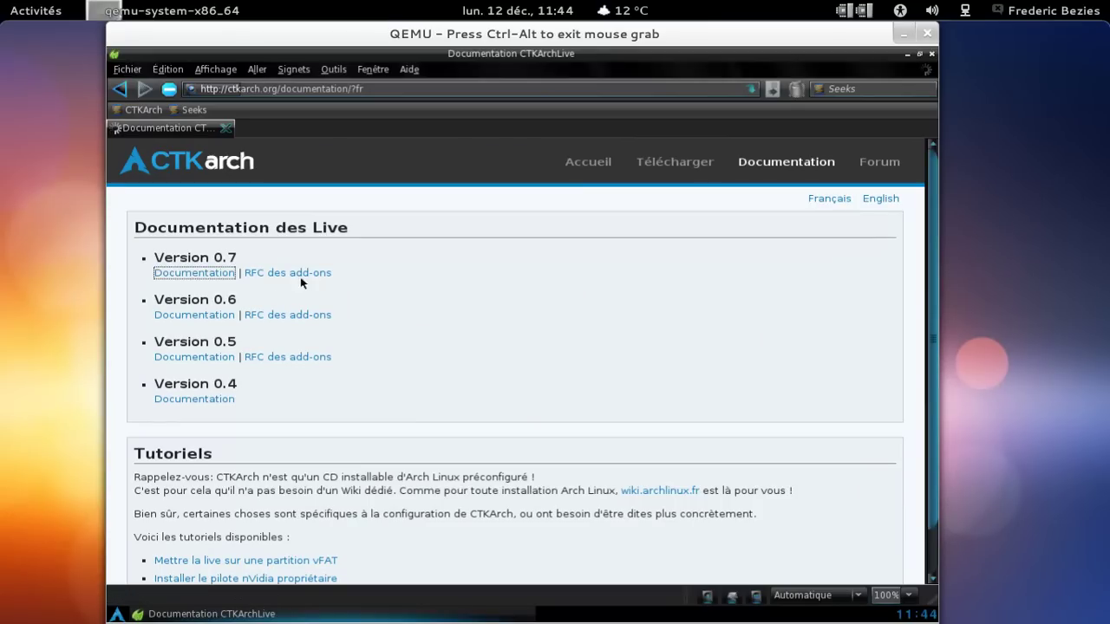
scroll(668, 283, "down", 5)
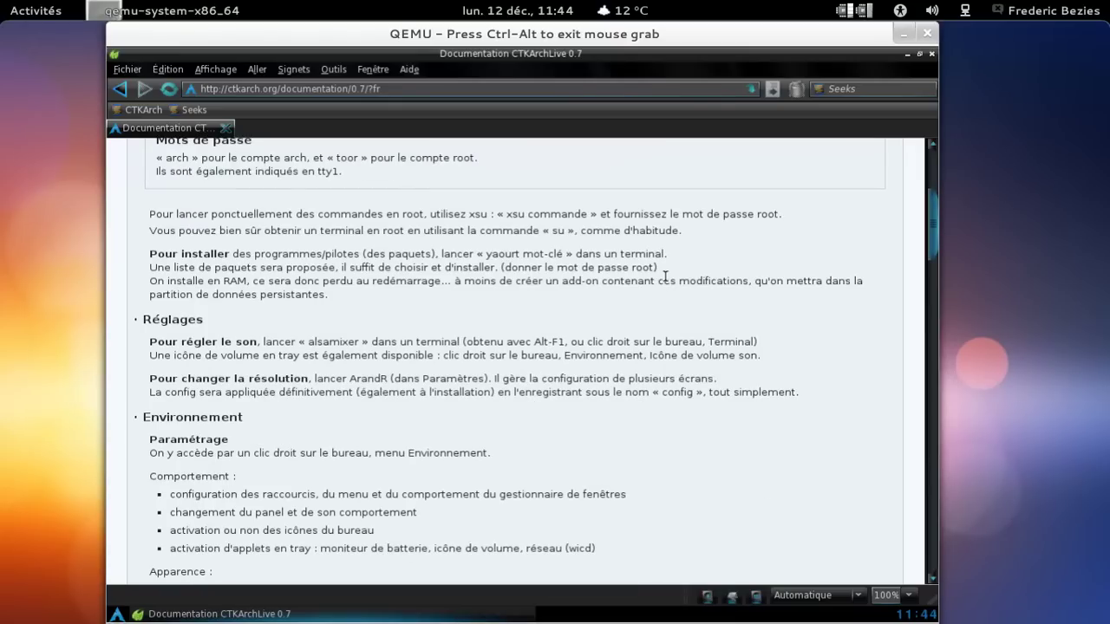
scroll(665, 276, "down", 4)
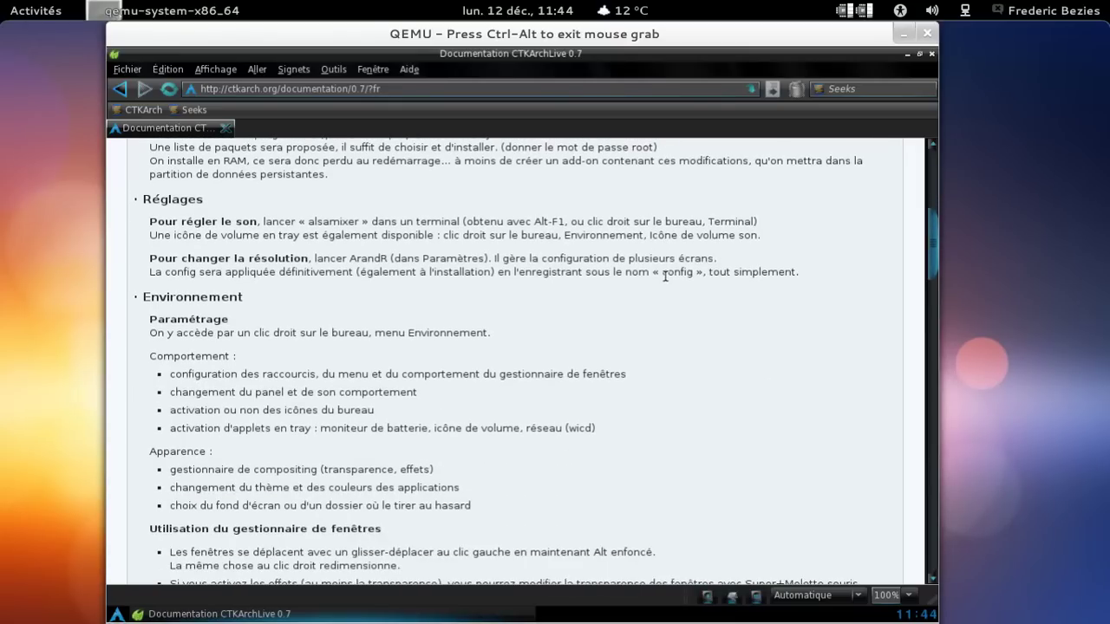
scroll(665, 276, "down", 8)
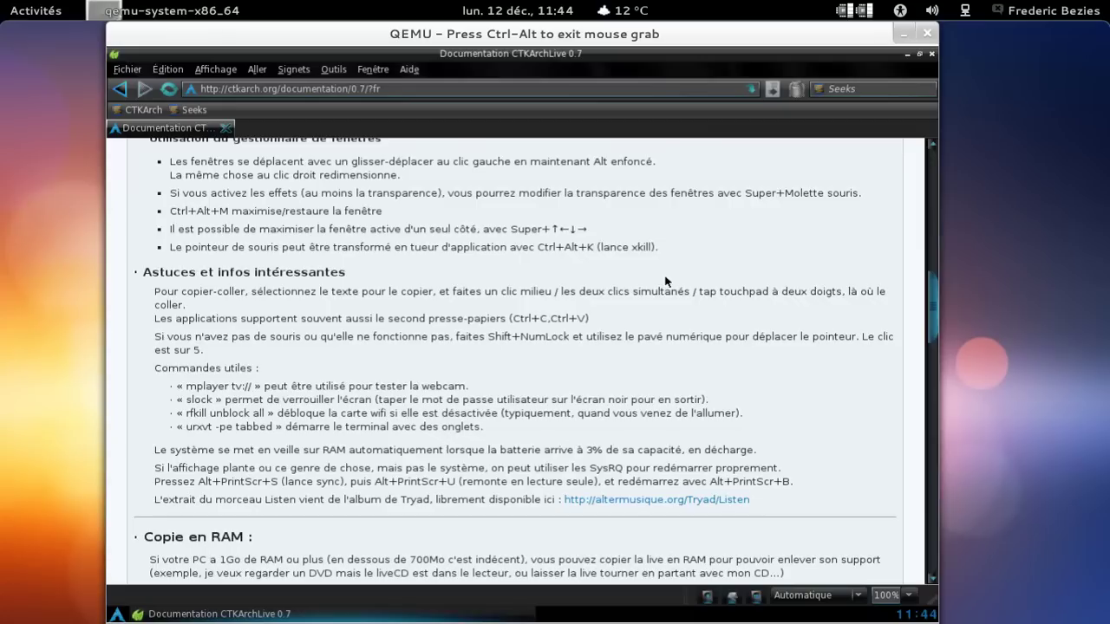
scroll(665, 277, "down", 2)
scroll(665, 277, "down", 9)
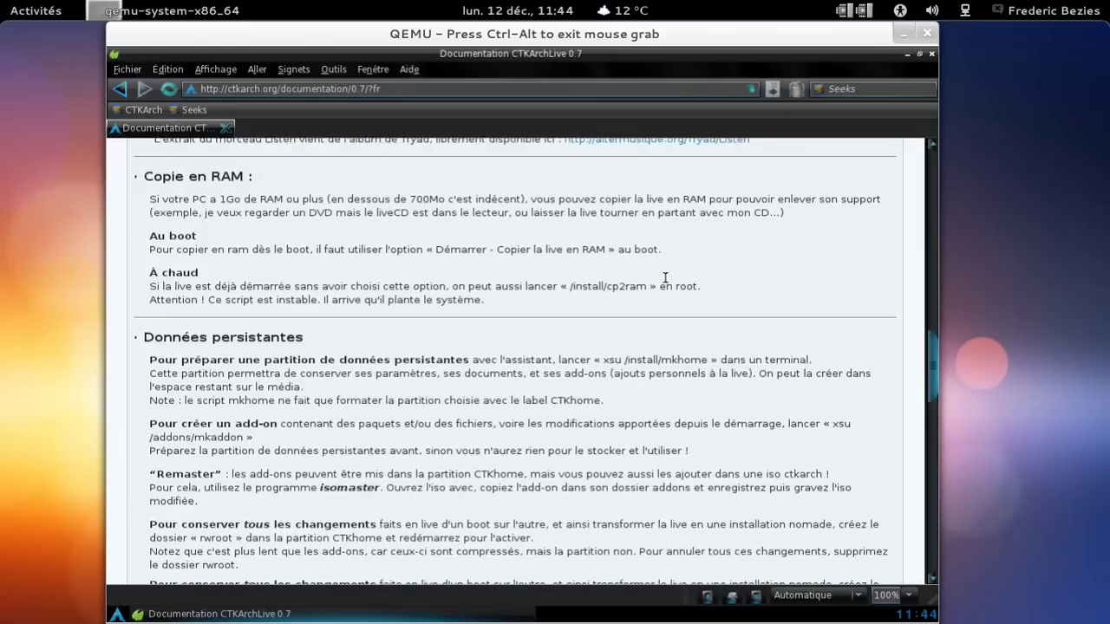
scroll(665, 277, "down", 13)
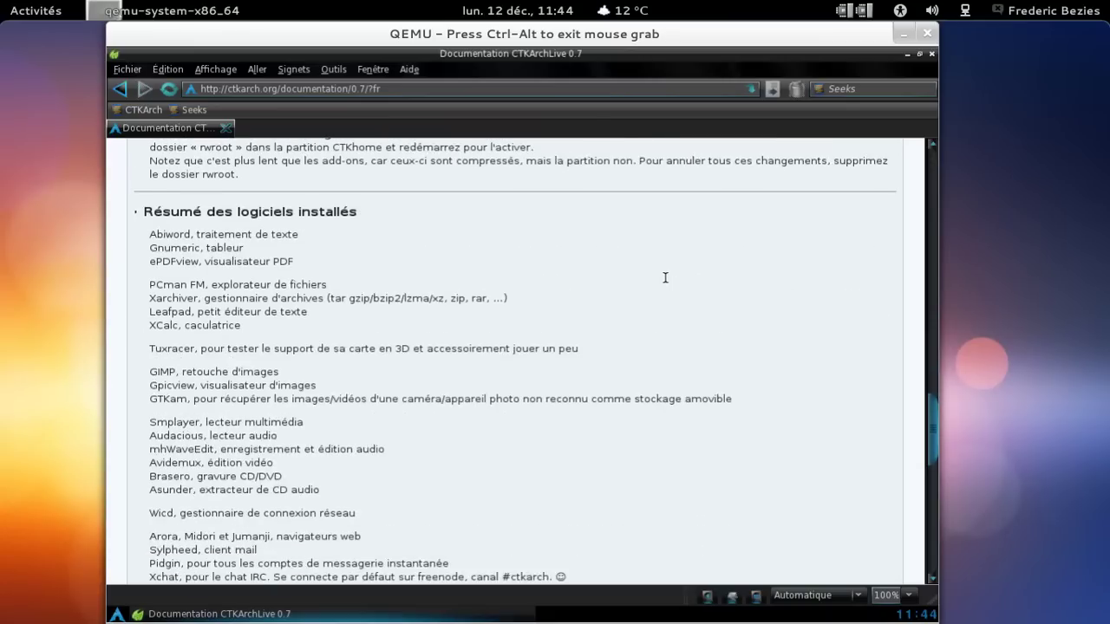
scroll(667, 285, "down", 4)
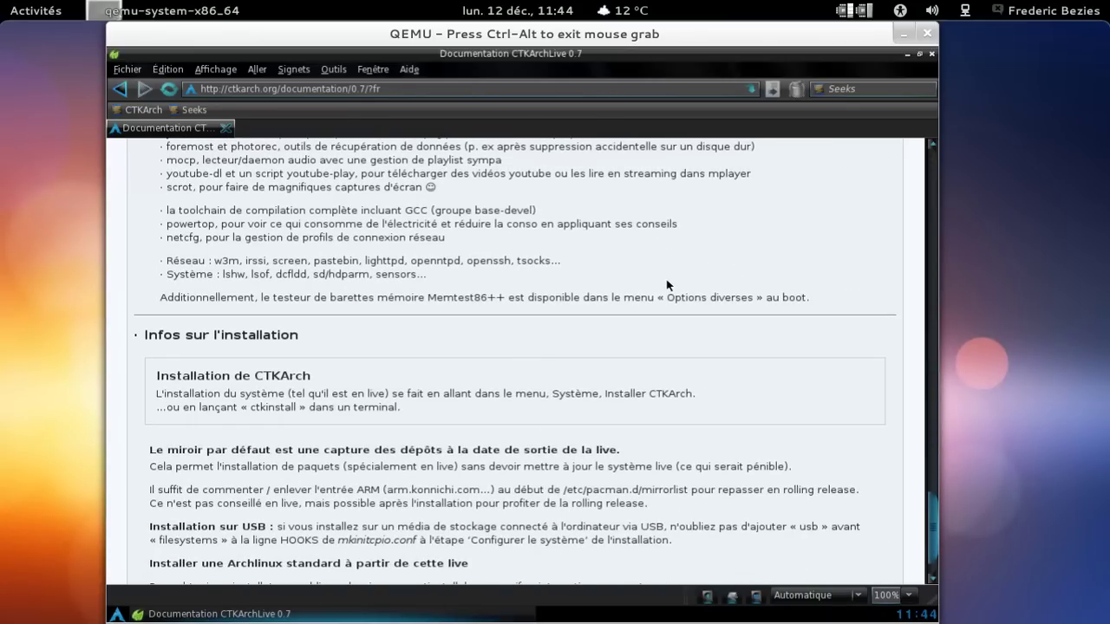
scroll(668, 285, "up", 4)
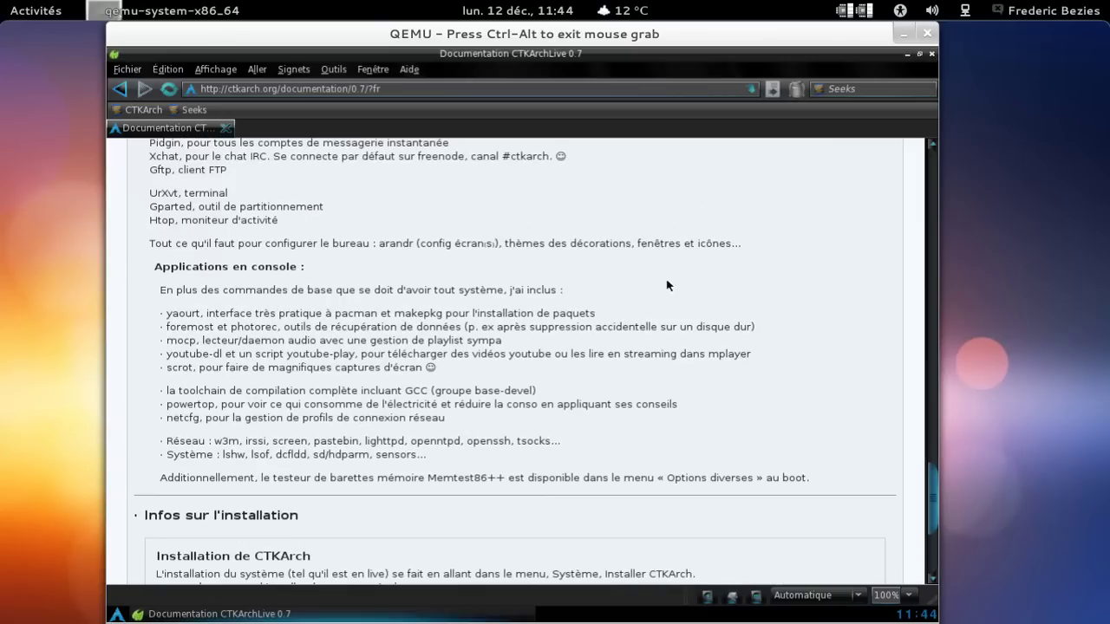
Page back up to the top of the 0.7 documentation and minimize Arora.
left_click(935, 232)
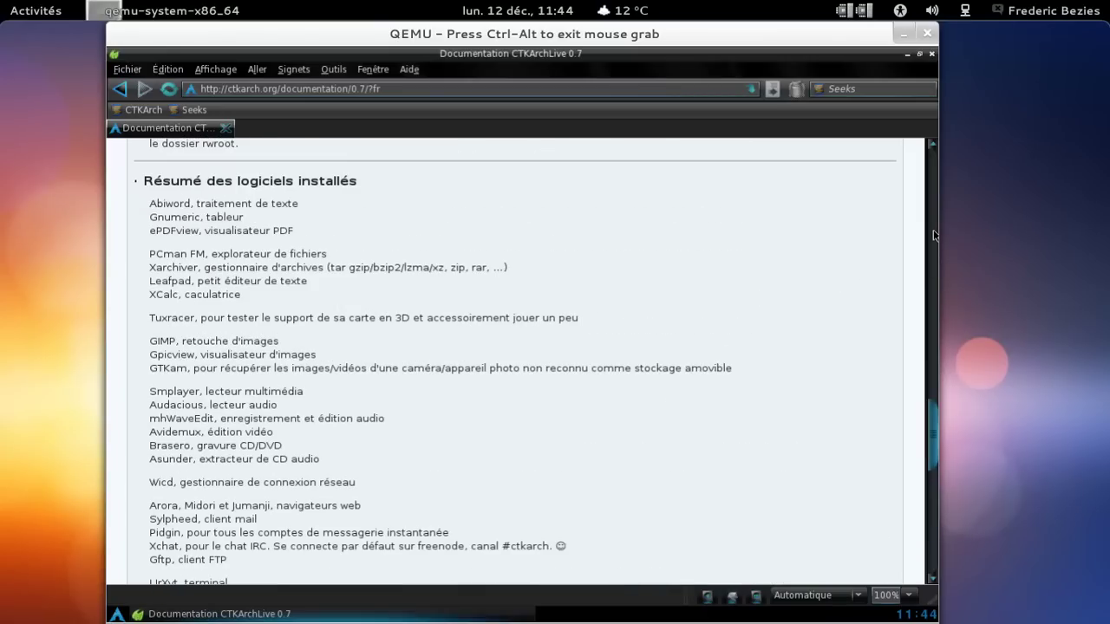
left_click(934, 235)
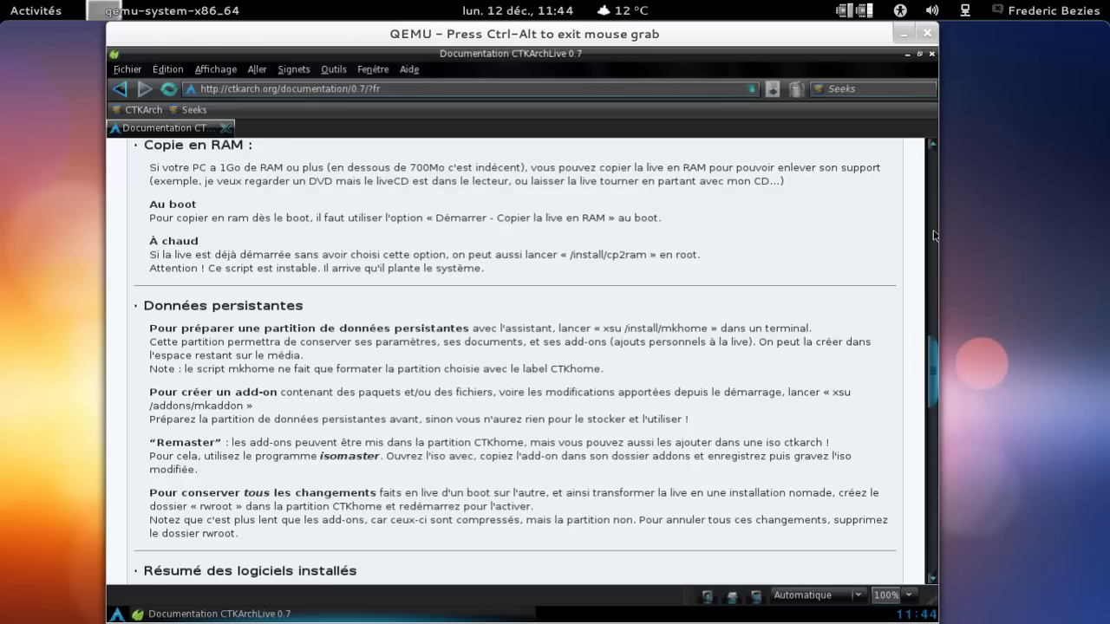
left_click(934, 235)
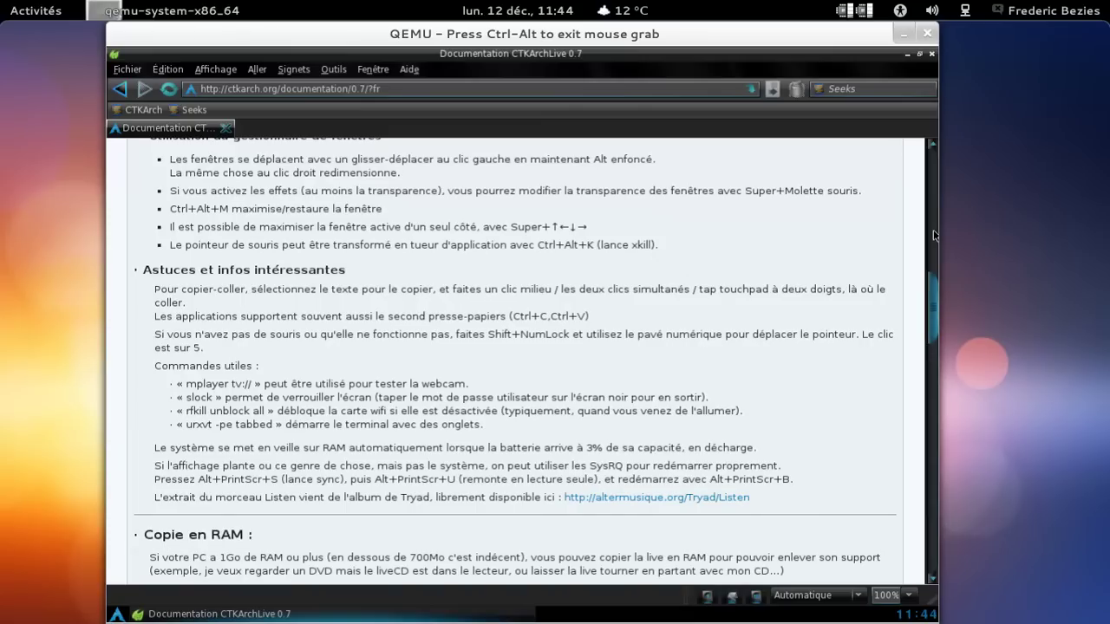
left_click(934, 235)
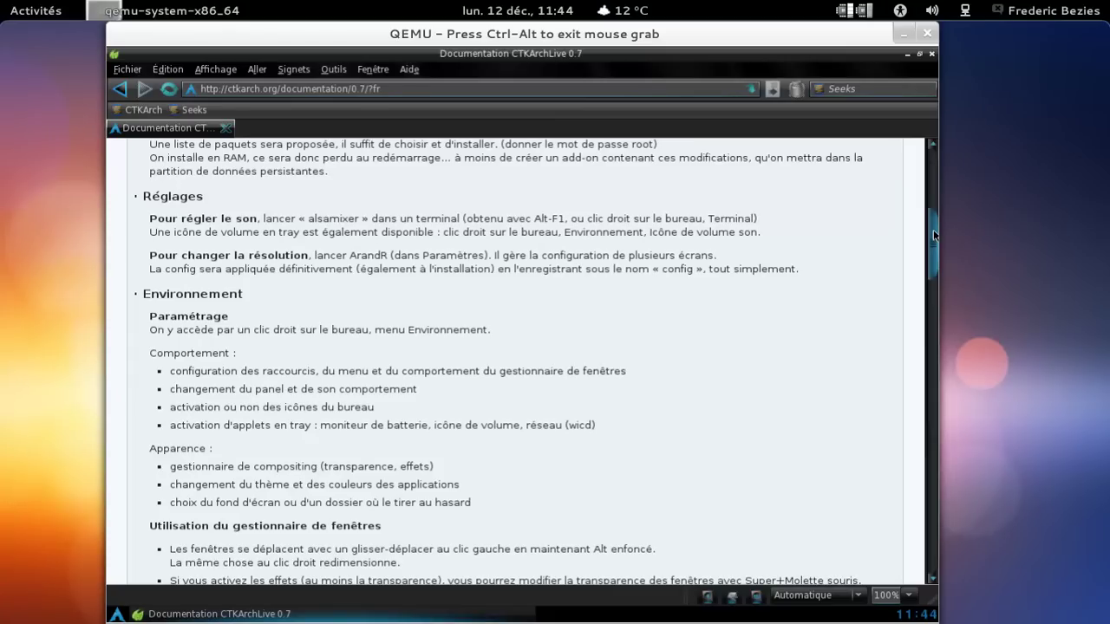
scroll(934, 235, "up", 4)
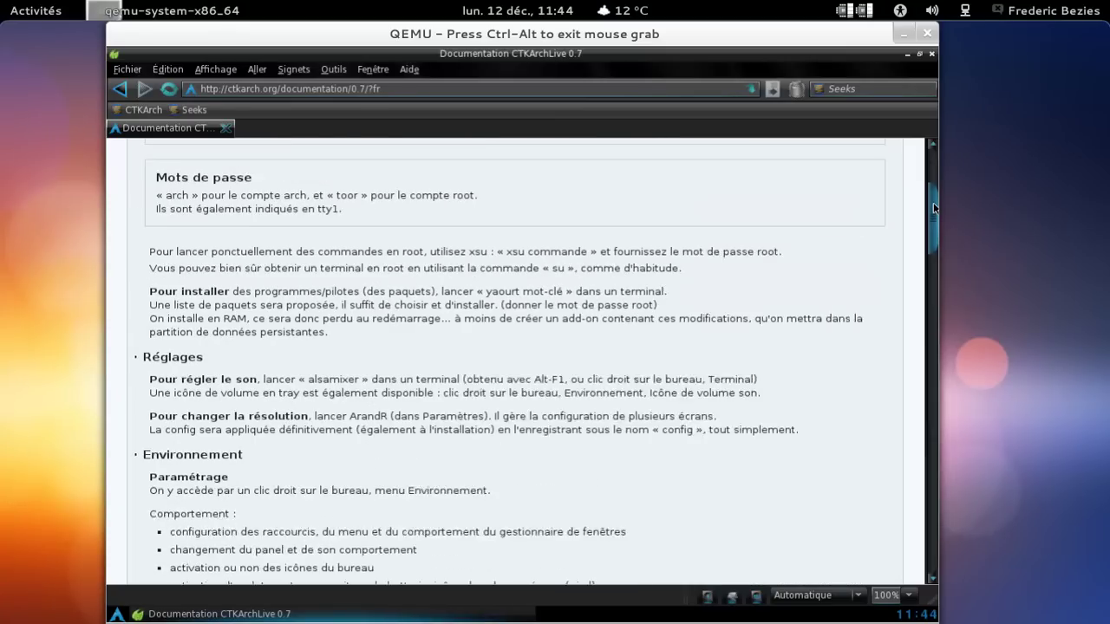
left_click(907, 55)
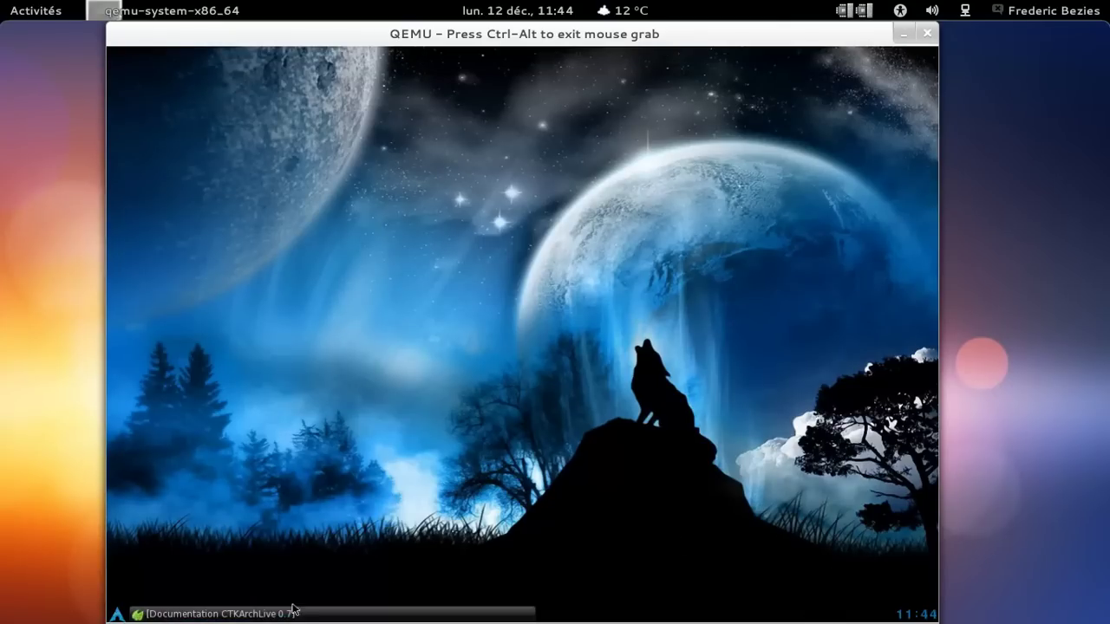
Browse the Openbox root menu's Applications submenus, ending on Veille's Sur RAM and Sur disque options.
right_click(287, 92)
mouse_move(296, 115)
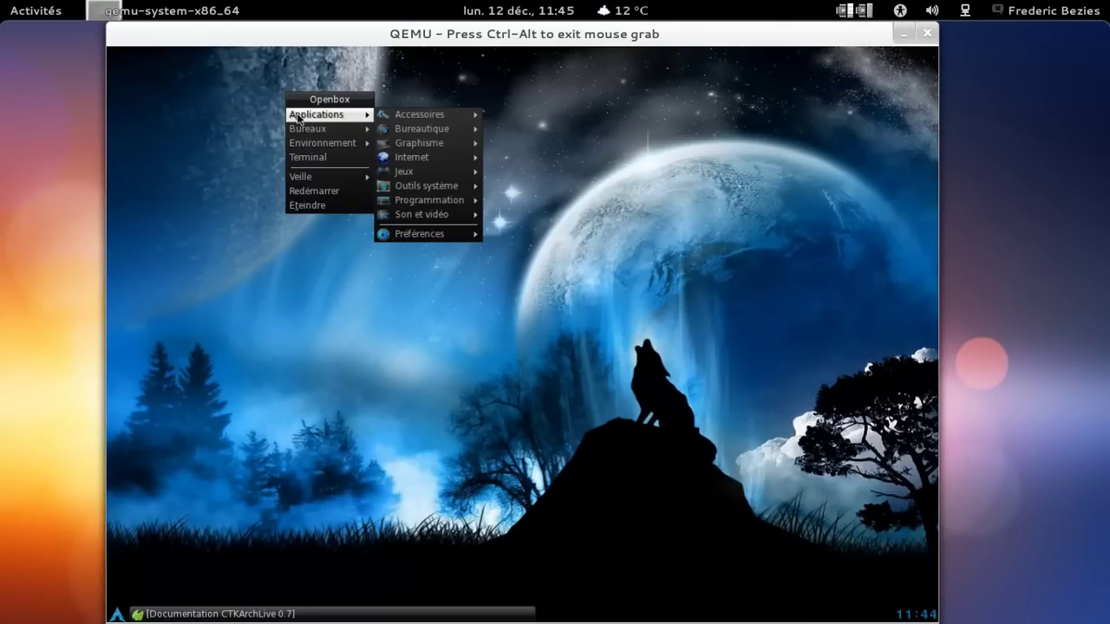
mouse_move(399, 119)
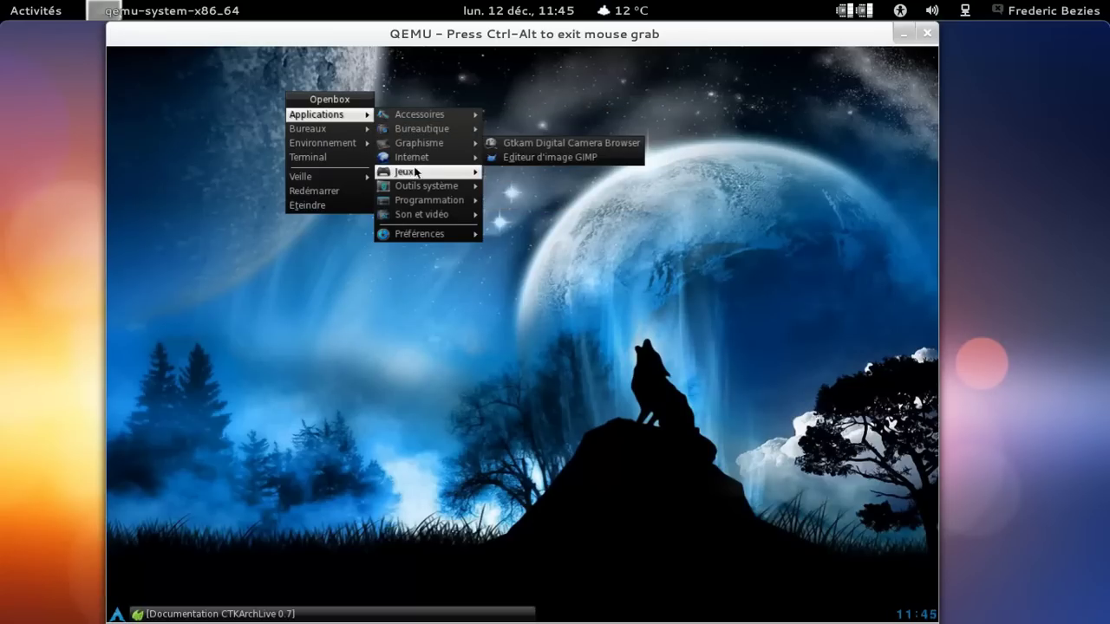
mouse_move(421, 192)
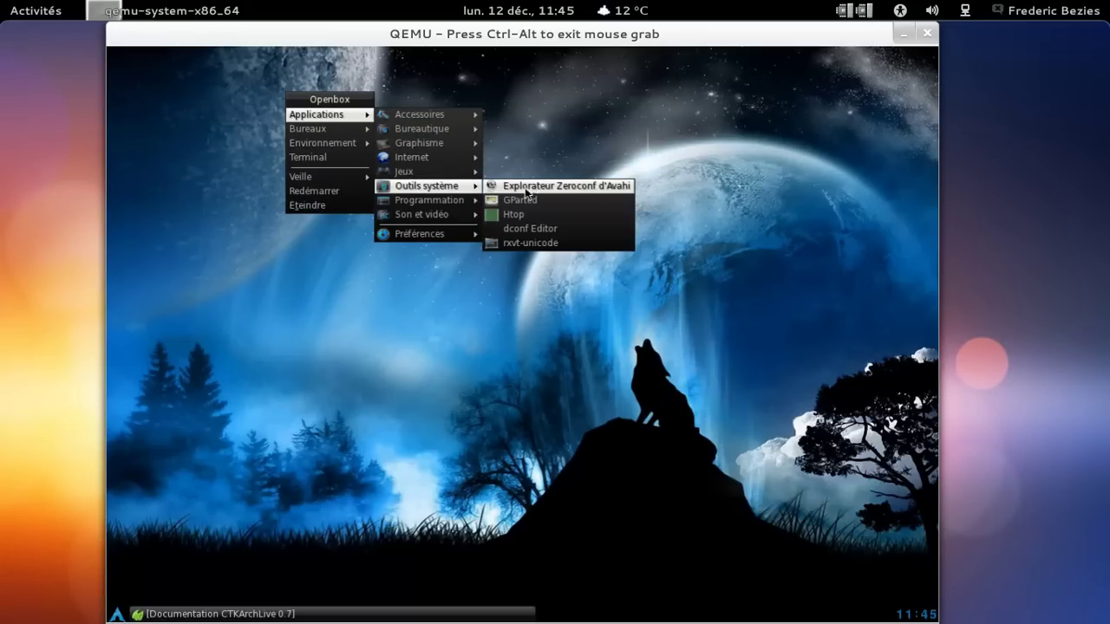
mouse_move(439, 217)
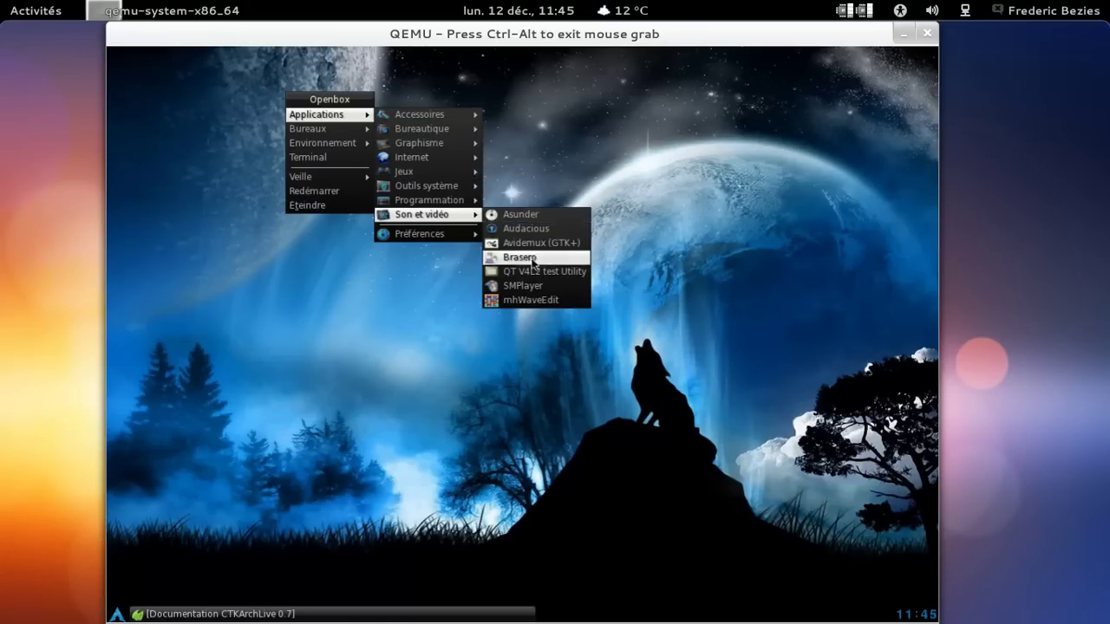
mouse_move(460, 241)
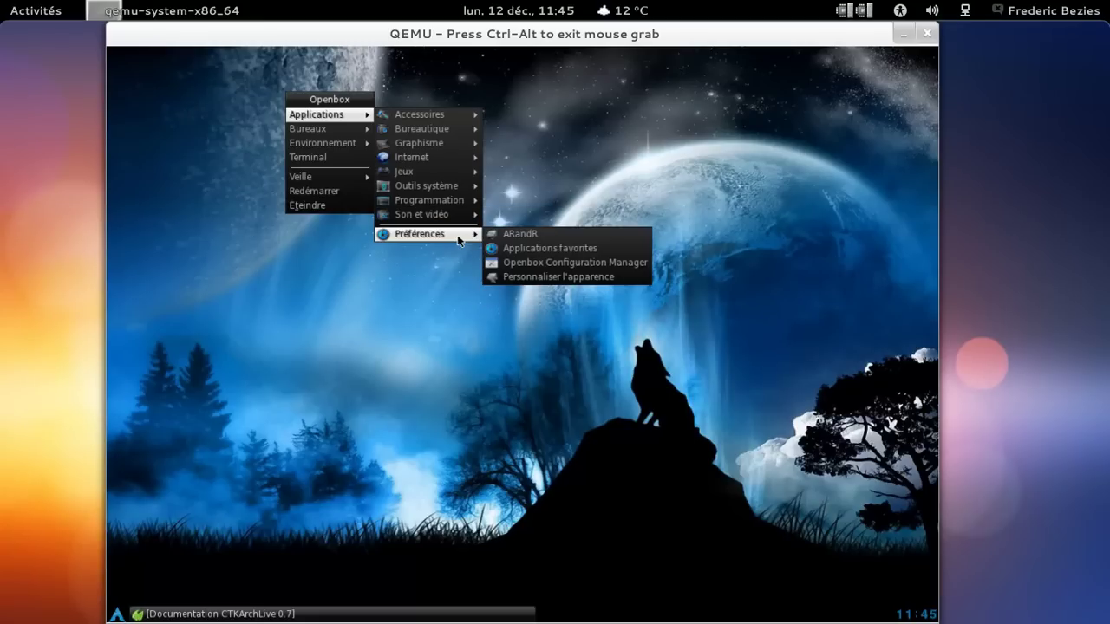
Open a terminal, start alsamixer and quit it.
left_click(339, 161)
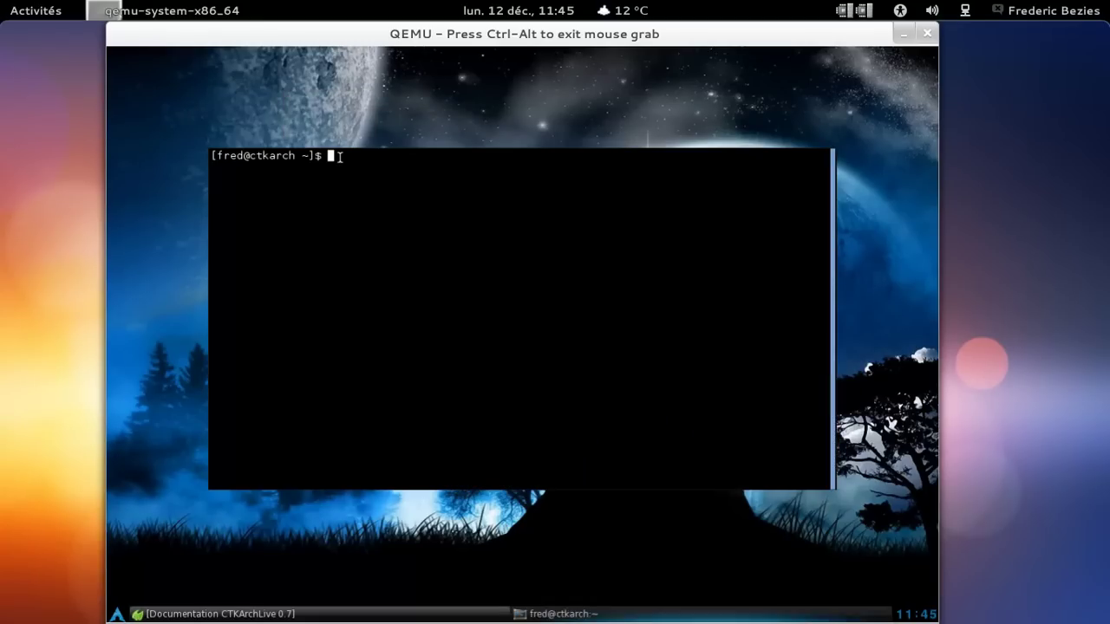
type("alsamixer")
key("Return")
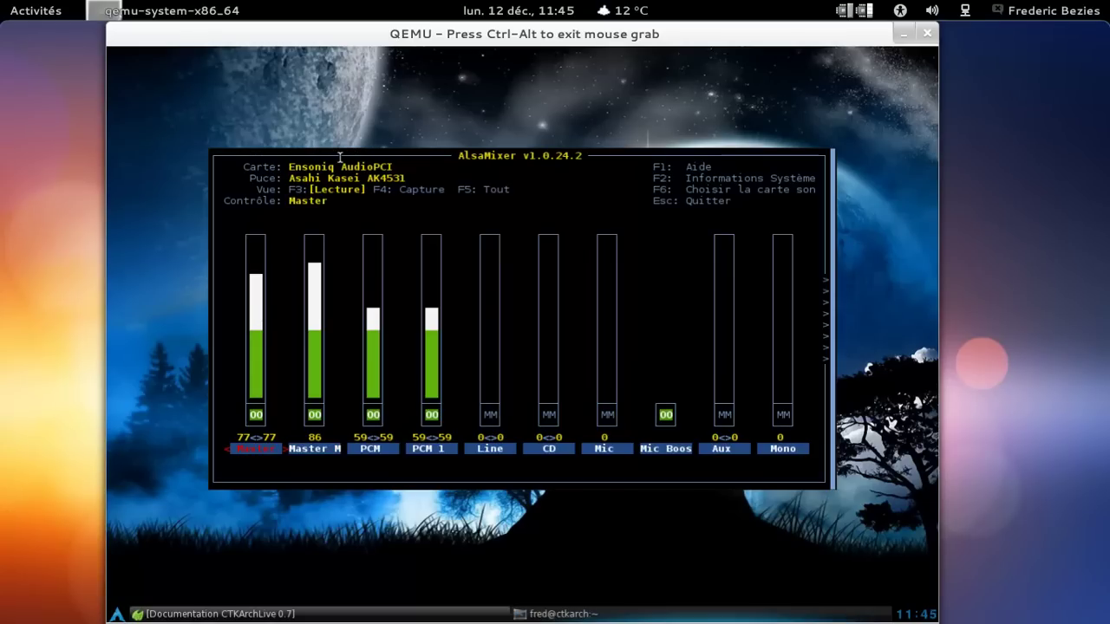
key("Escape")
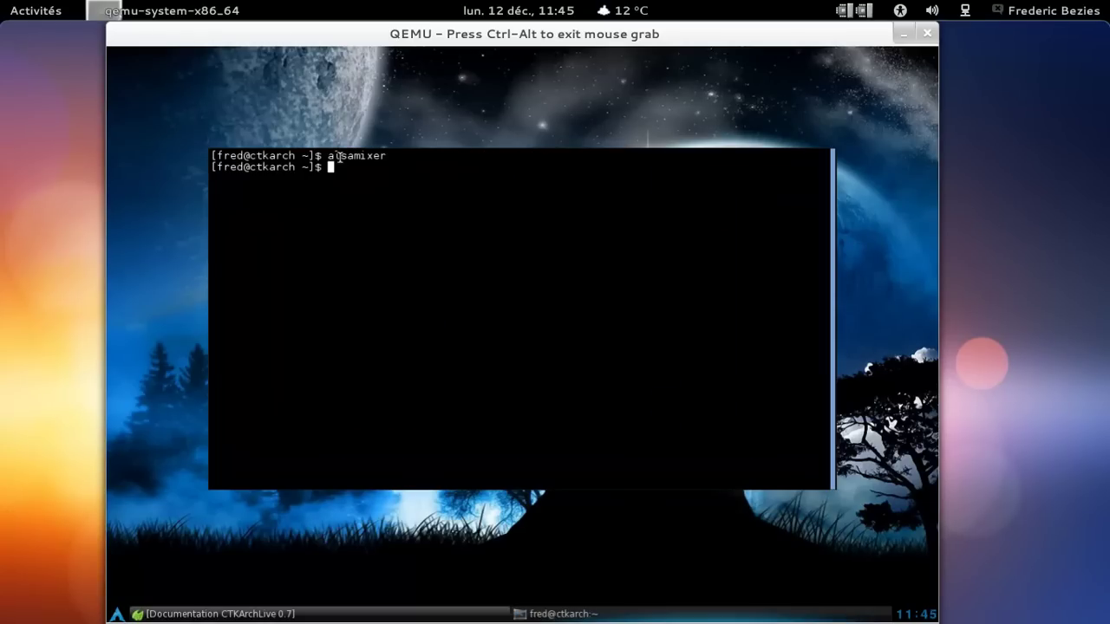
As root, install yaourt with pacman -S yaourt, then exit the root shell.
type("su")
key("Return")
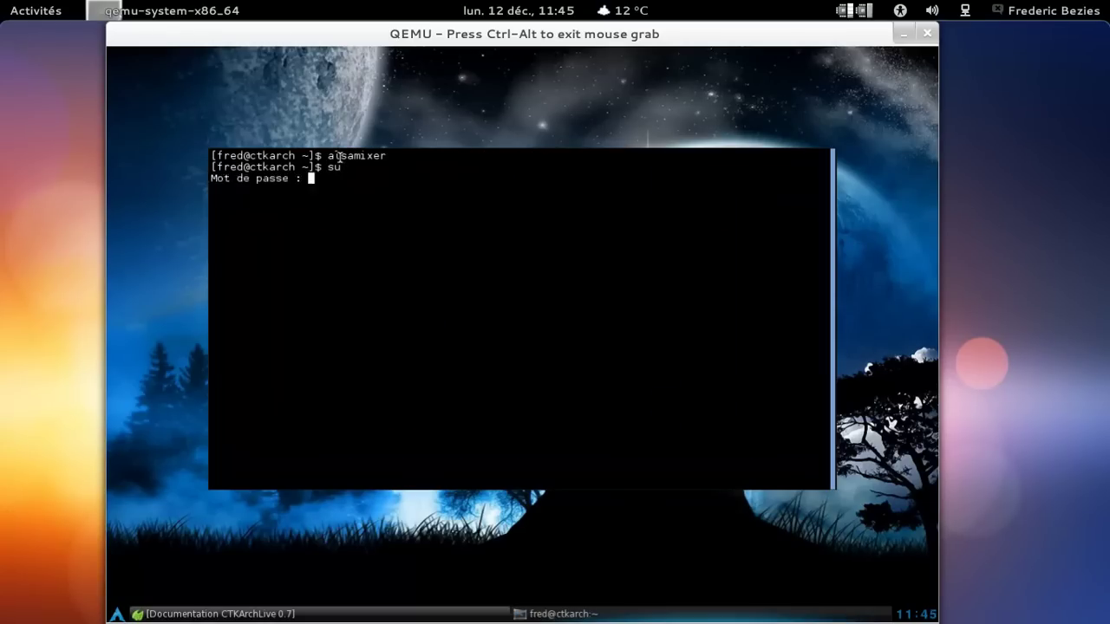
key("Return")
type("pa")
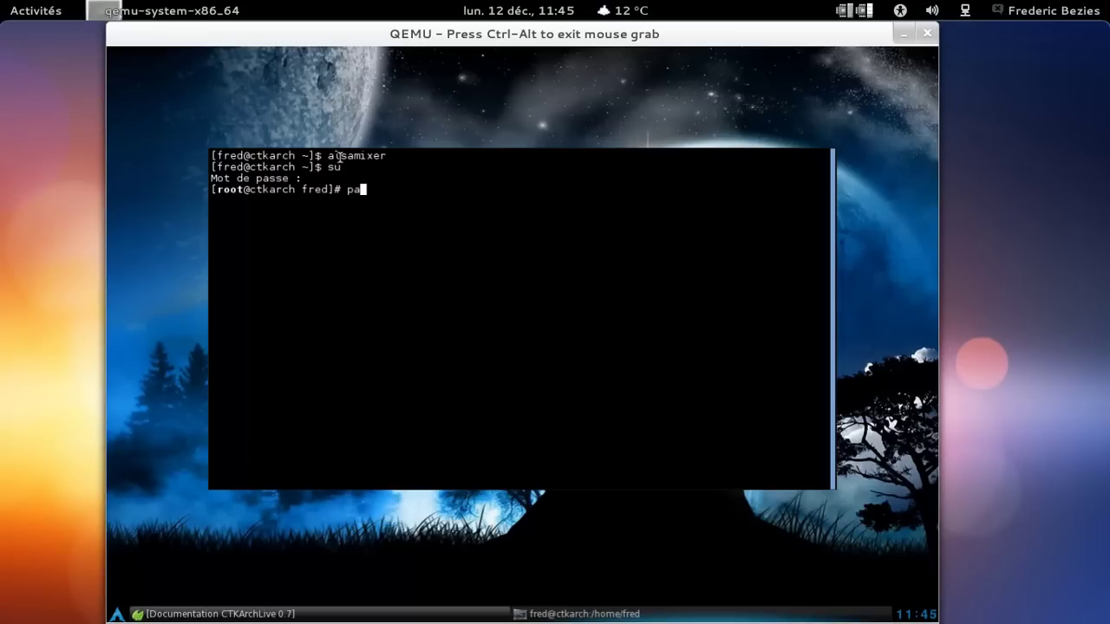
type("cman -S yaourt")
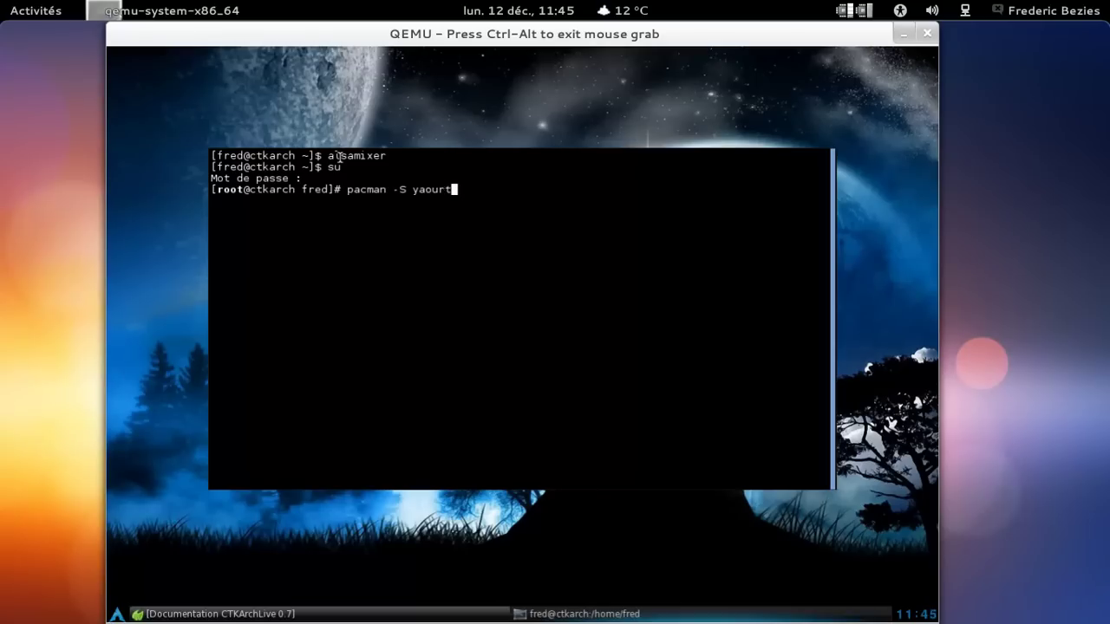
key("Return")
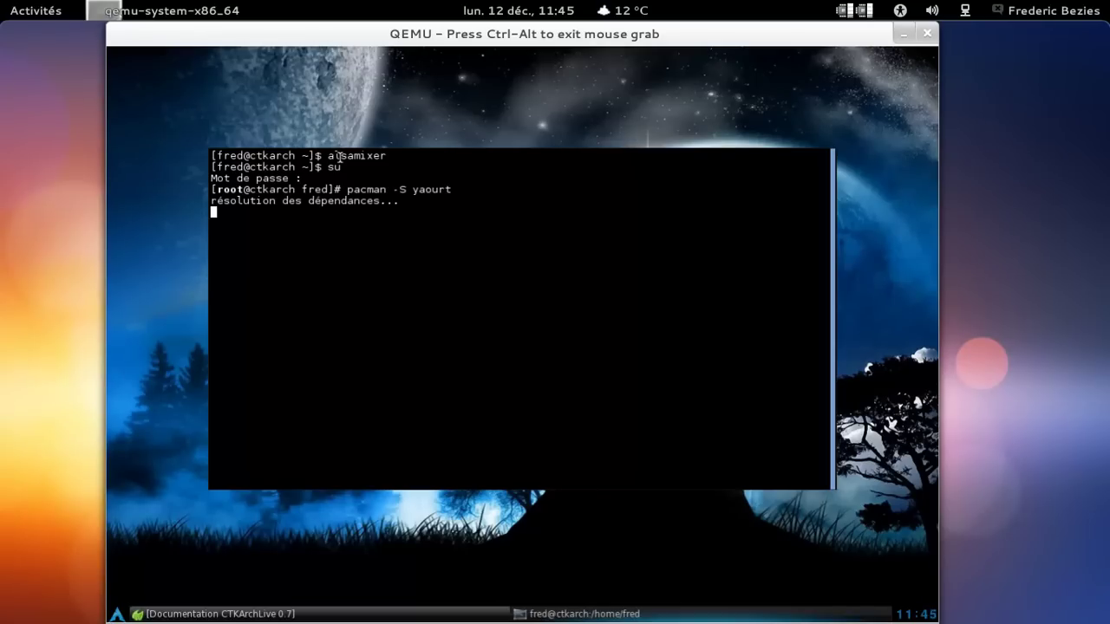
key("Return")
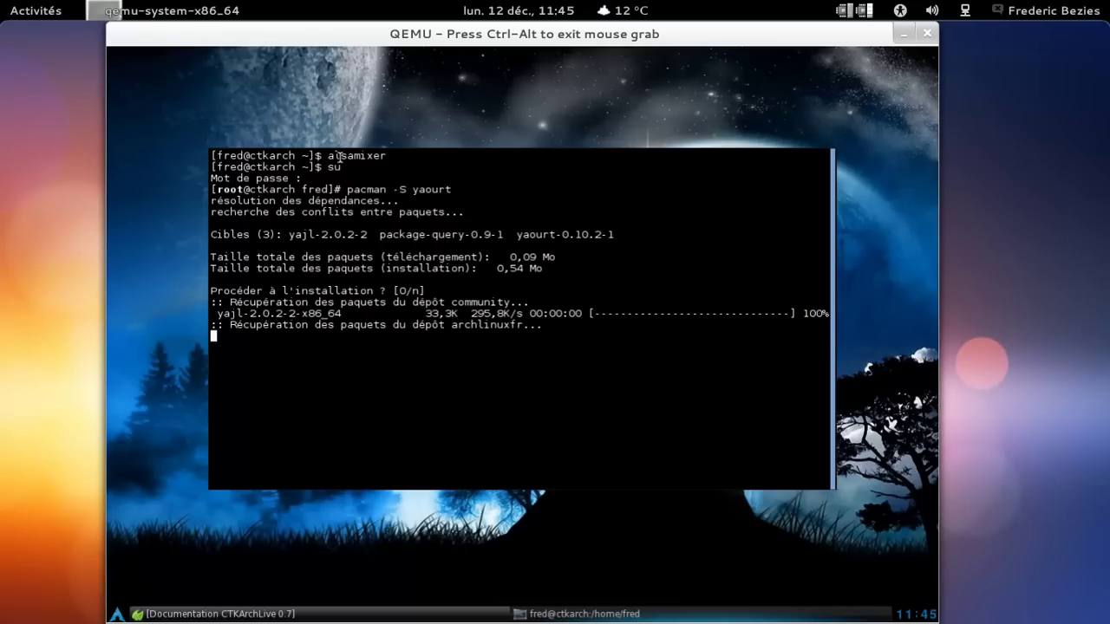
type("exit")
key("Return")
Type the command yaourt -Syu libreoffice libreoffice-ln-fr.
type("yaourt -Sy")
key("BackSpace")
key("BackSpace")
type("yu libreofi")
key("BackSpace")
type("fice libreoffice-ln-fr")
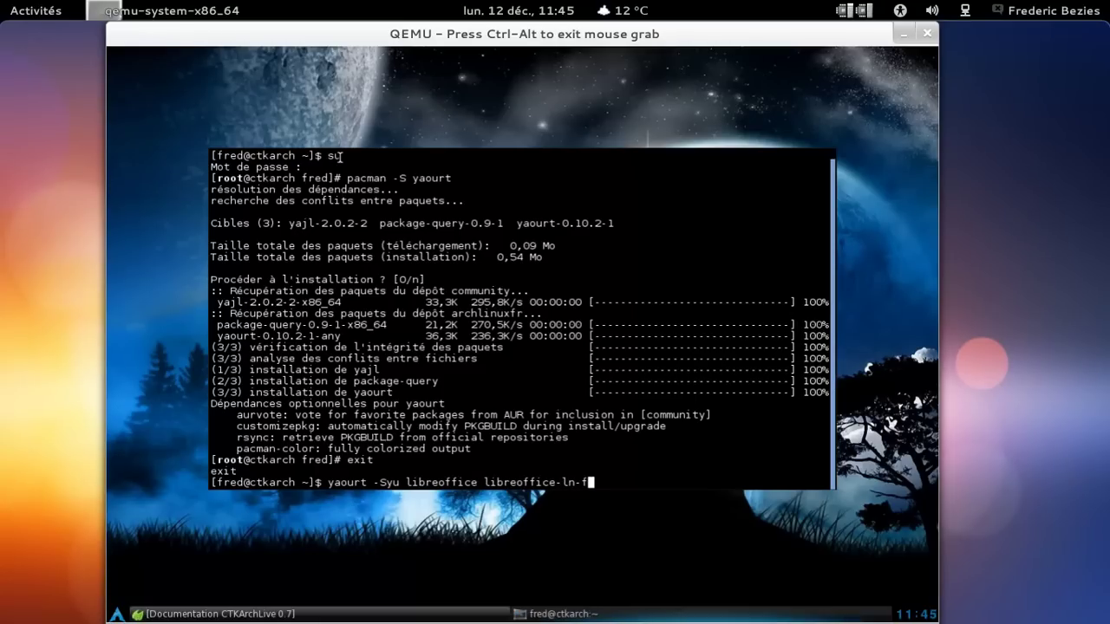
Correct the package name to libreoffice-l10n-fr and run the yaourt command with the password.
key("Left")
key("Left")
key("Left")
type("10")
key("Return")
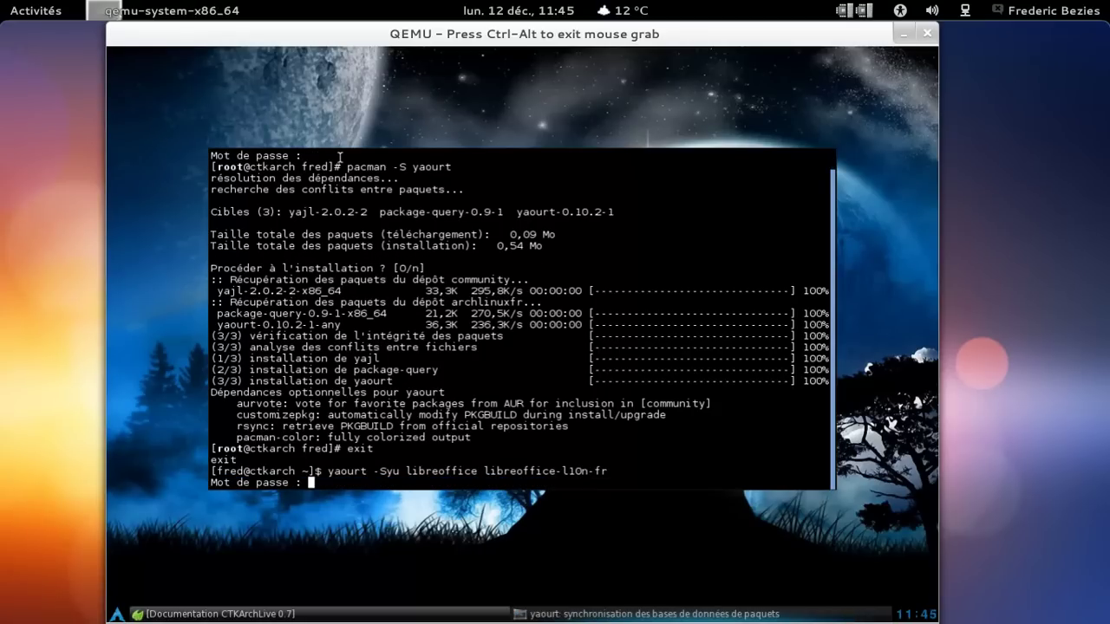
key("Return")
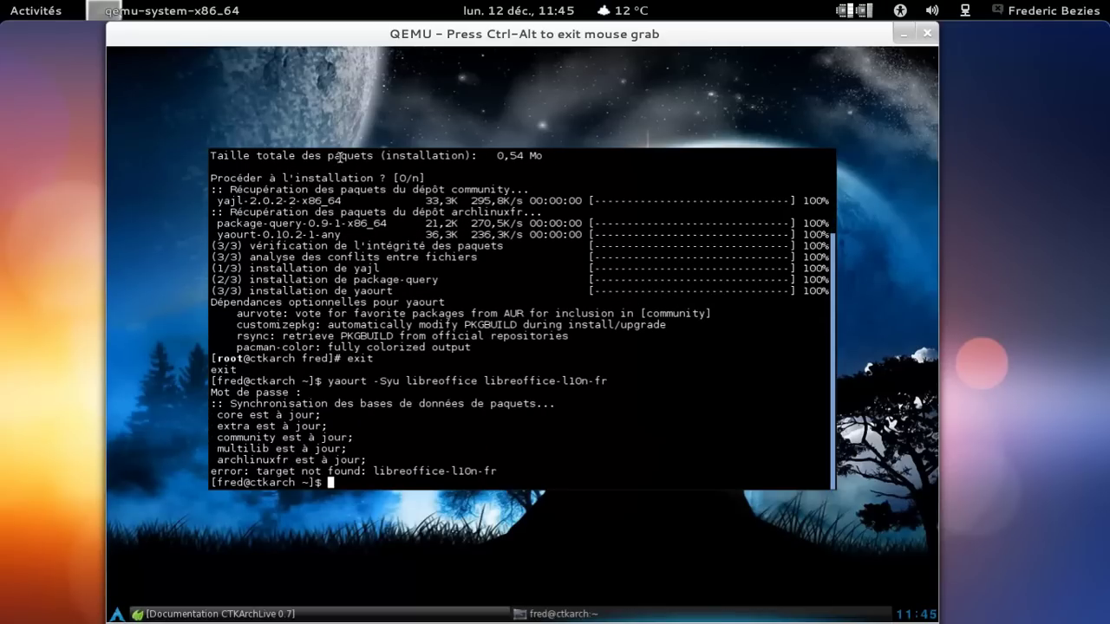
Retry the command using libreoffice-fr instead of libreoffice-l10n-fr and enter the password.
key("Up")
key("Left")
key("Left")
key("Left")
key("BackSpace")
key("BackSpace")
key("BackSpace")
key("BackSpace")
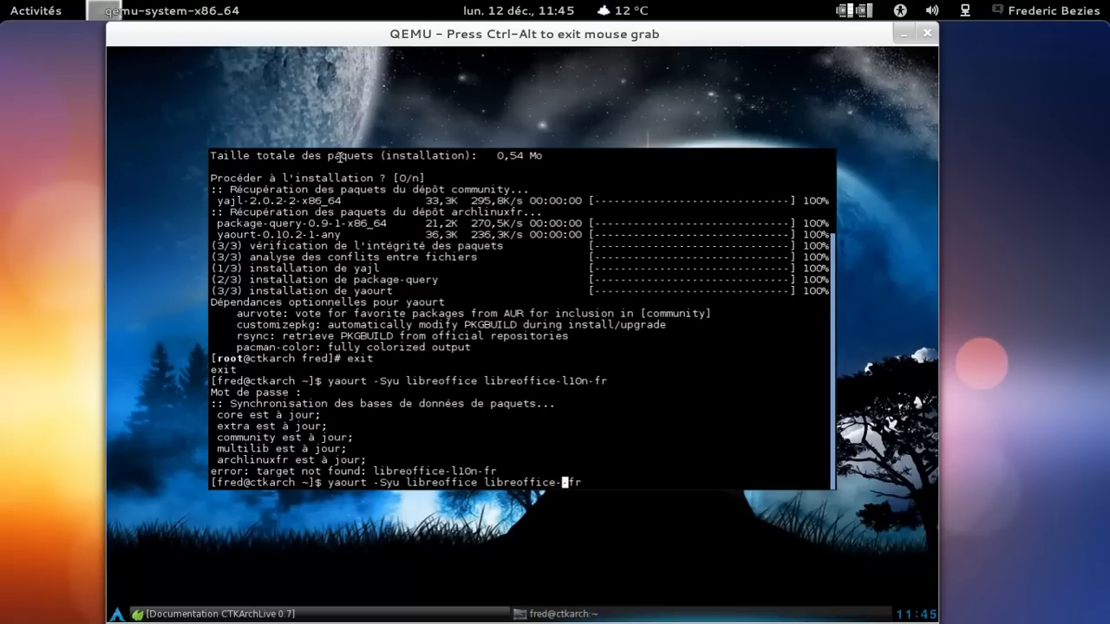
key("BackSpace")
key("Return")
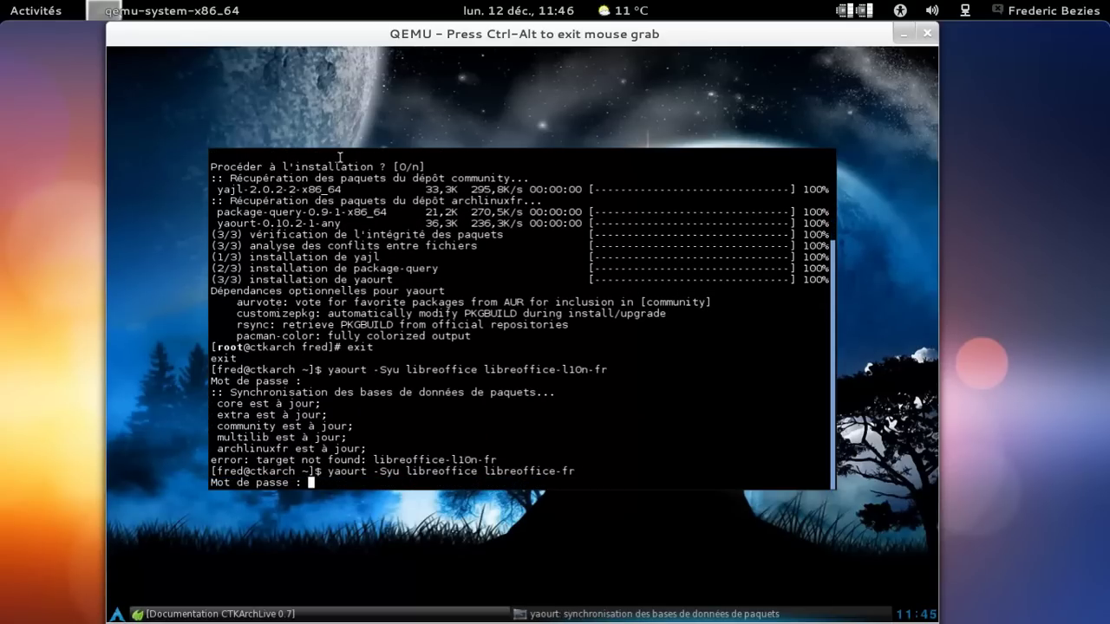
key("Return")
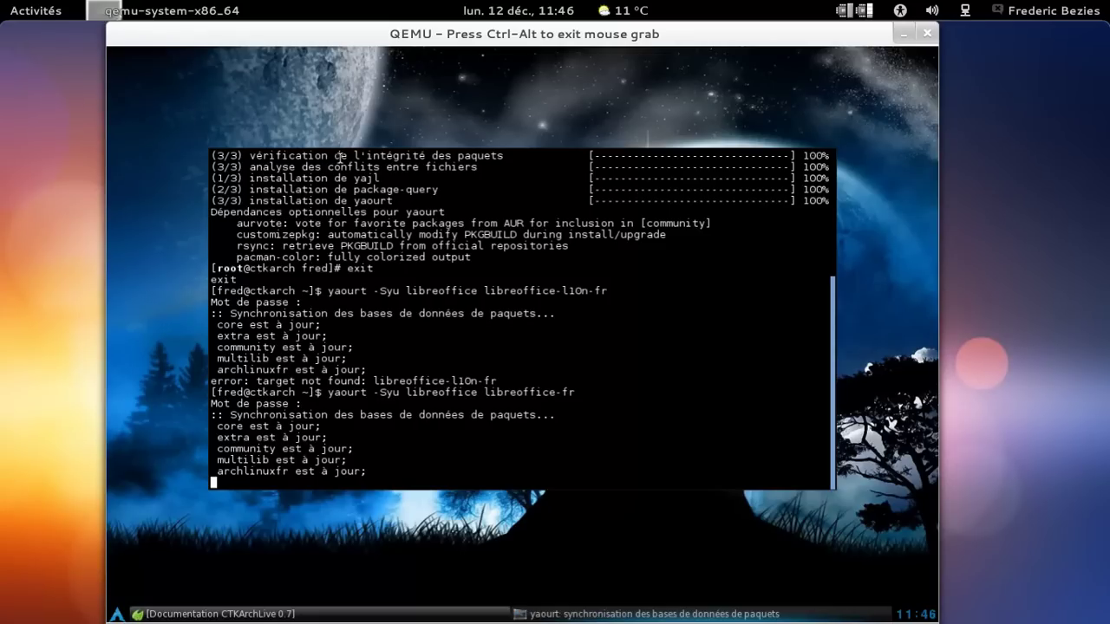
Return to the yaourt terminal, confirm the update with o and enter the password.
left_click(308, 614)
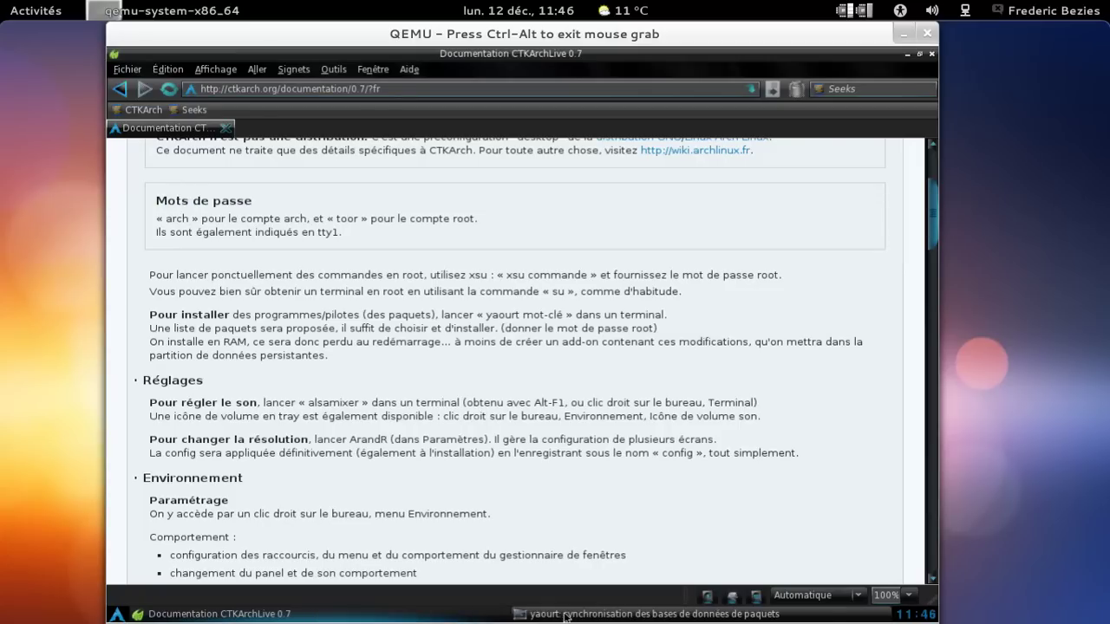
left_click(522, 614)
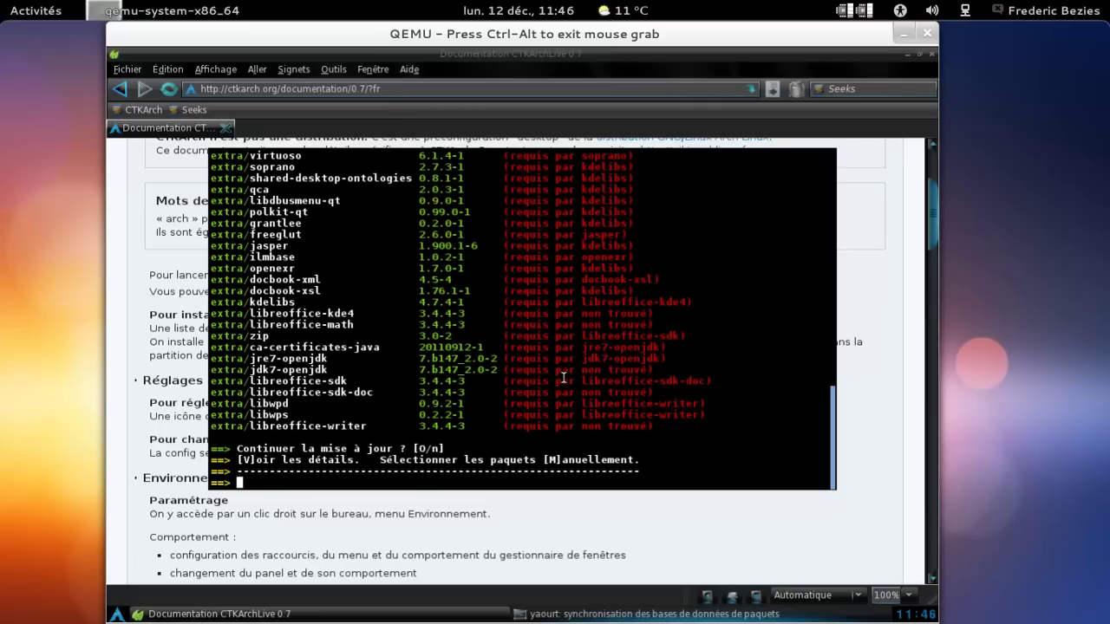
type("o")
key("Return")
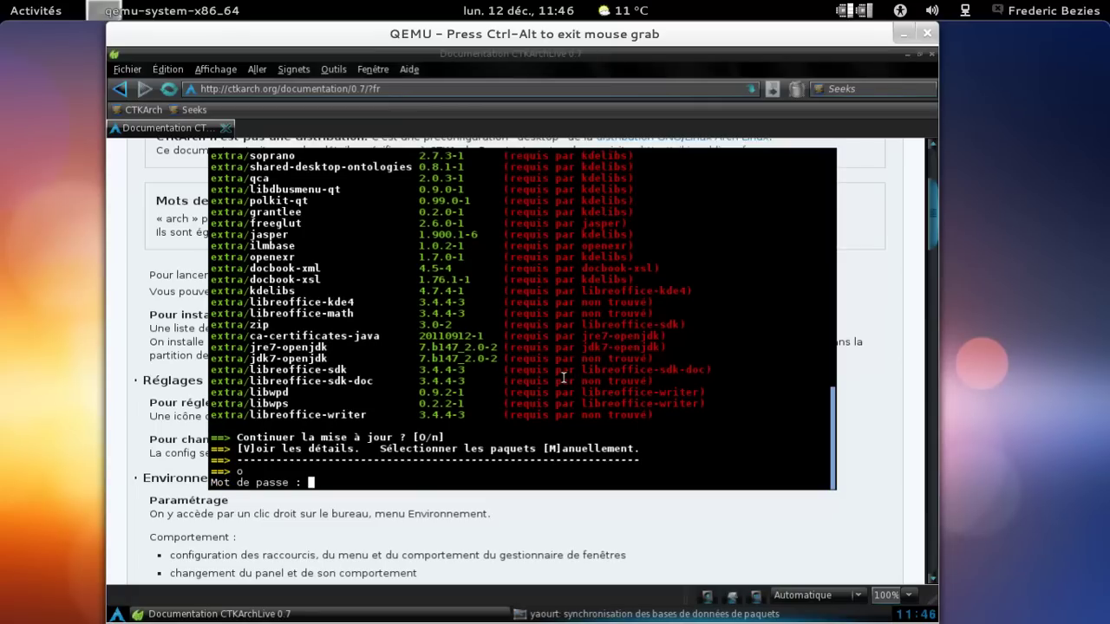
key("Return")
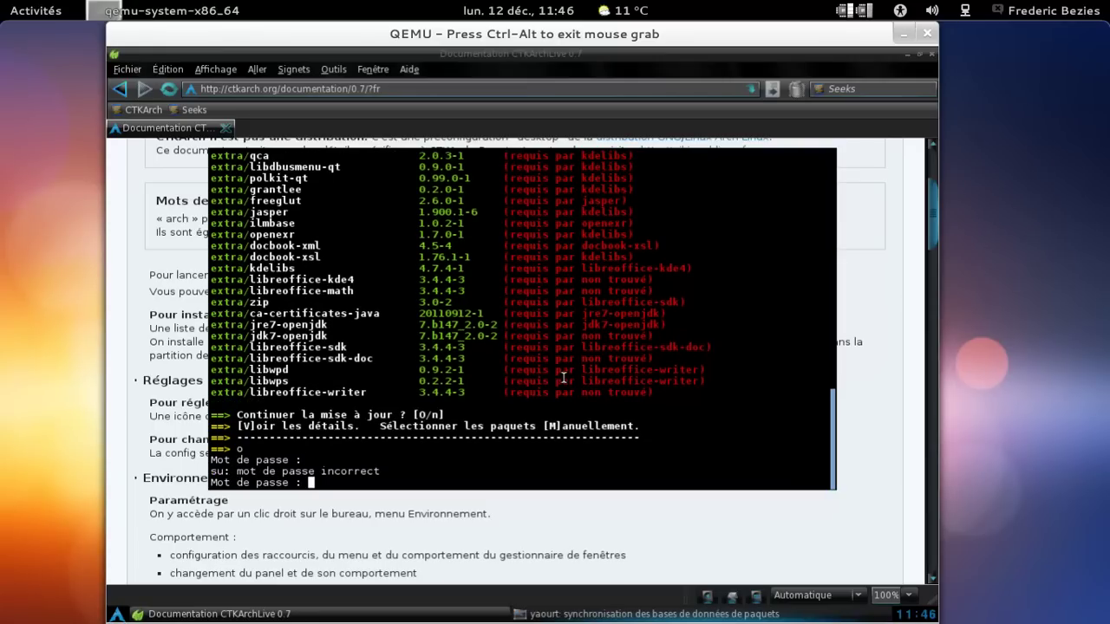
key("Return")
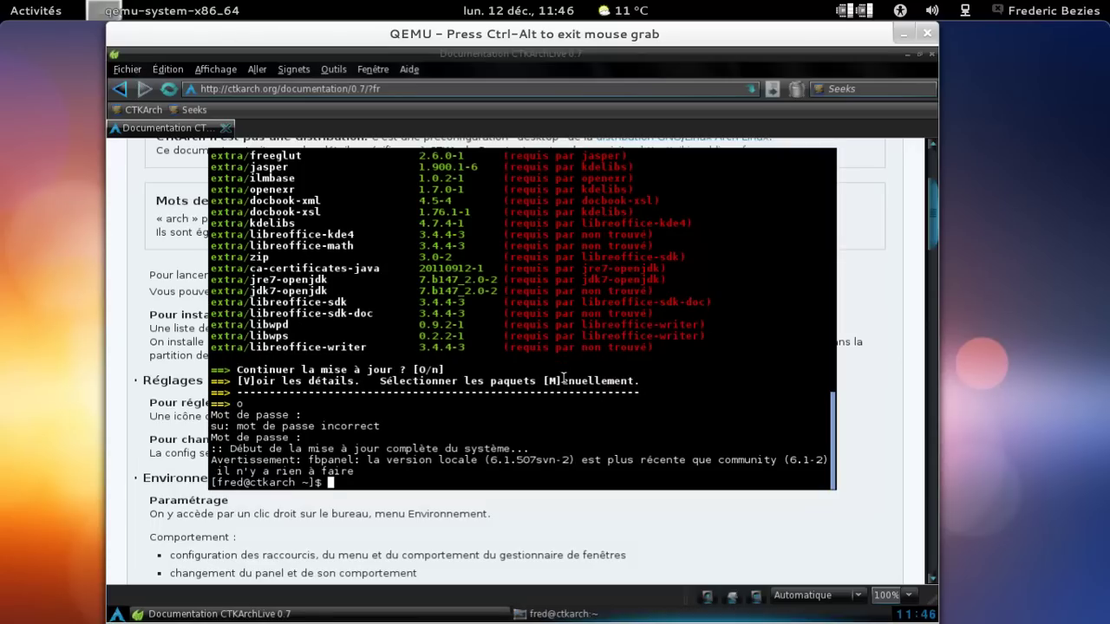
Rerun the LibreOffice command as yaourt -Su, confirming with o and the password.
key("Up")
key("Left")
key("Left")
key("Left")
key("Left")
key("Left")
key("Left")
key("Left")
key("Left")
key("Left")
key("Left")
key("Left")
key("Left")
key("Left")
key("Left")
key("Left")
key("Left")
key("Left")
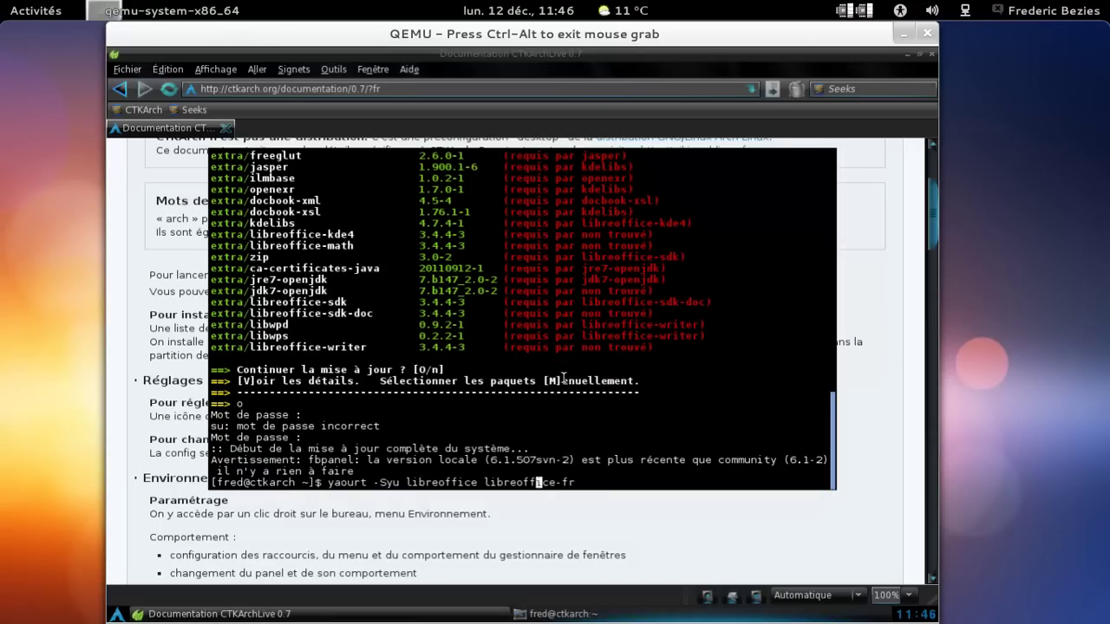
key("Left")
key("Left")
key("Left")
key("Left")
key("Left")
key("Left")
key("Left")
key("Left")
key("Left")
key("Left")
key("Left")
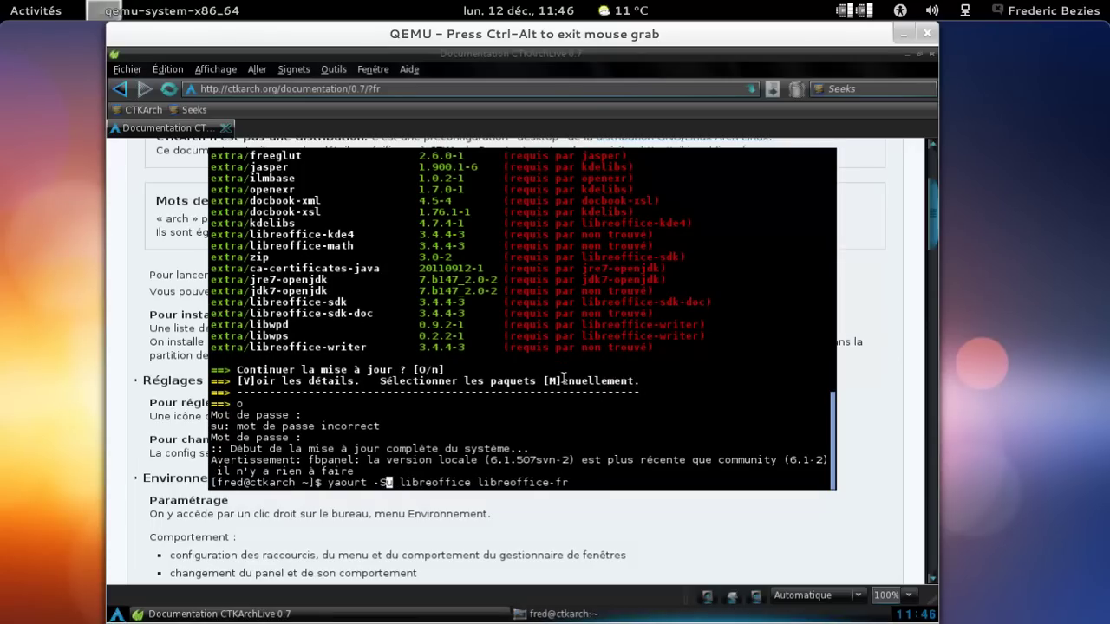
key("BackSpace")
key("Return")
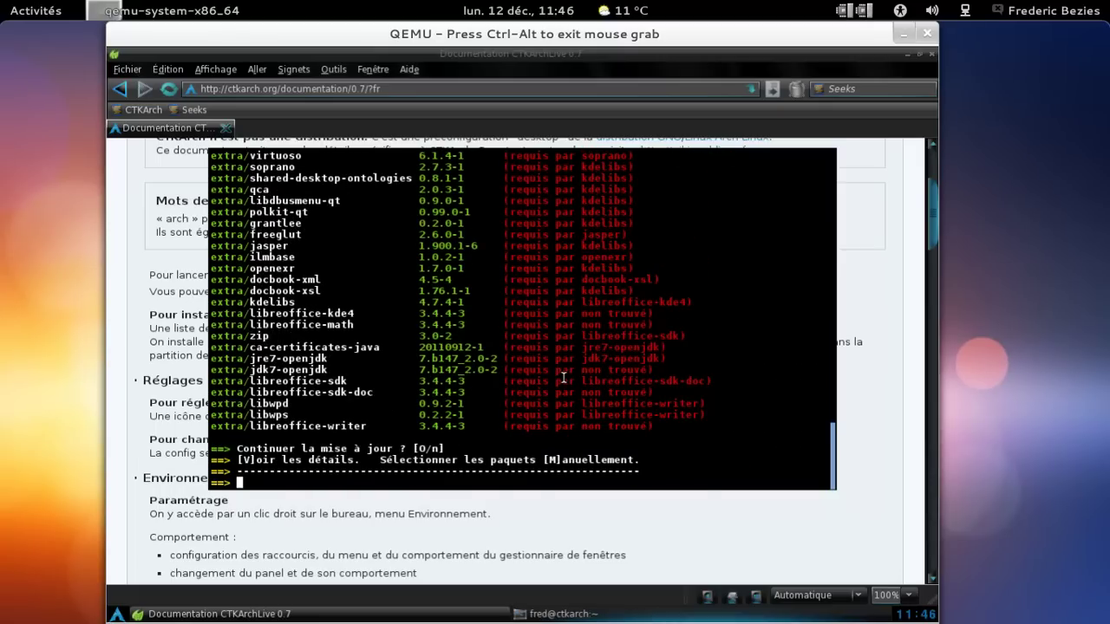
type("o")
key("Return")
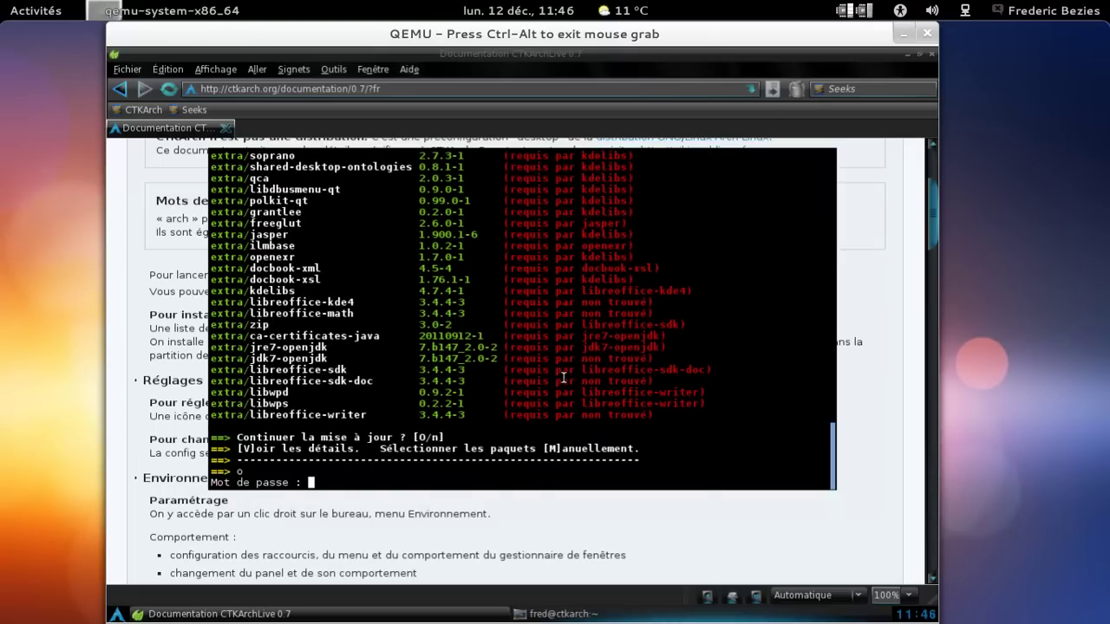
key("Return")
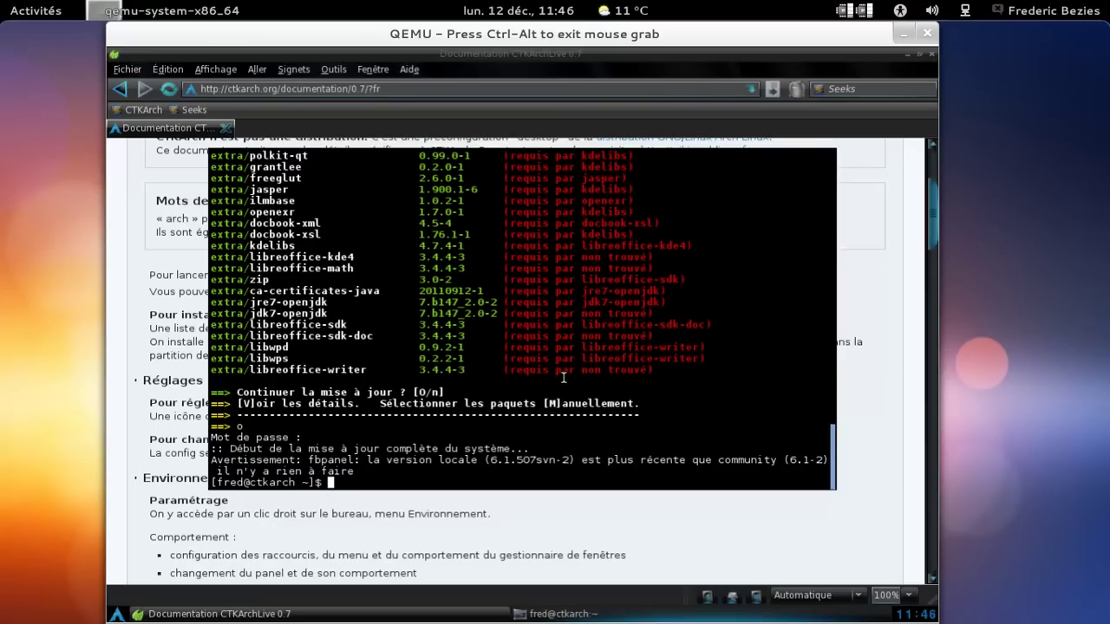
Run yaourt -S libreoffice libreoffice-fr as a plain install.
type("yaourt -Su libreoffice libreoffice-fr")
key("Left")
key("Left")
key("Left")
key("Left")
key("Left")
key("Left")
key("Left")
key("Left")
key("Left")
key("Left")
key("Left")
key("Left")
key("Left")
key("Left")
key("Left")
key("Left")
key("Left")
key("Left")
key("Left")
key("Left")
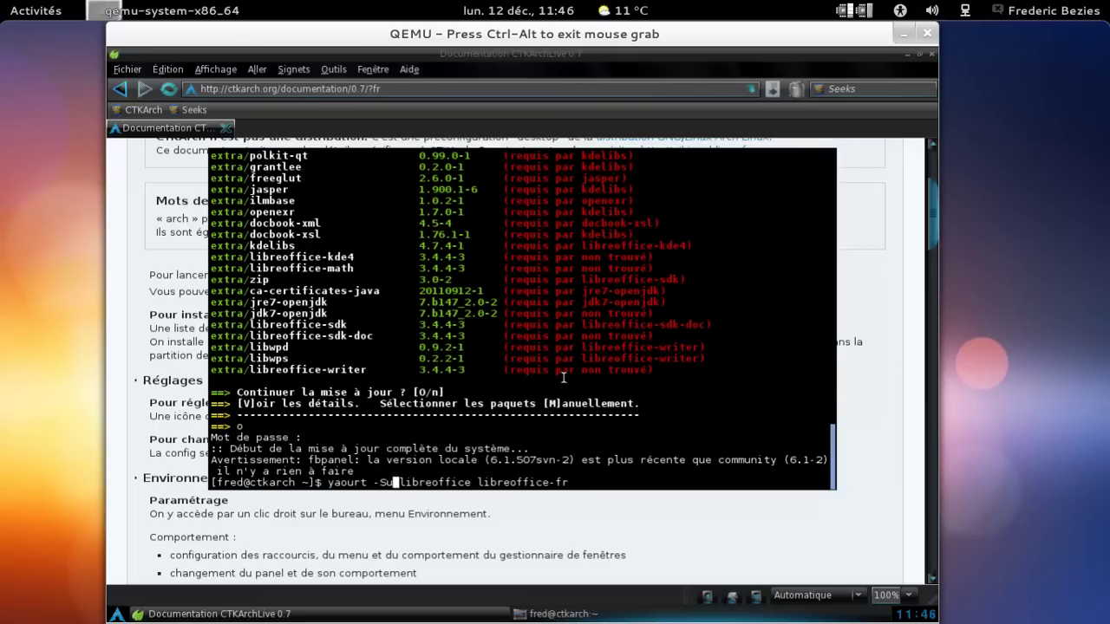
key("Delete")
key("Return")
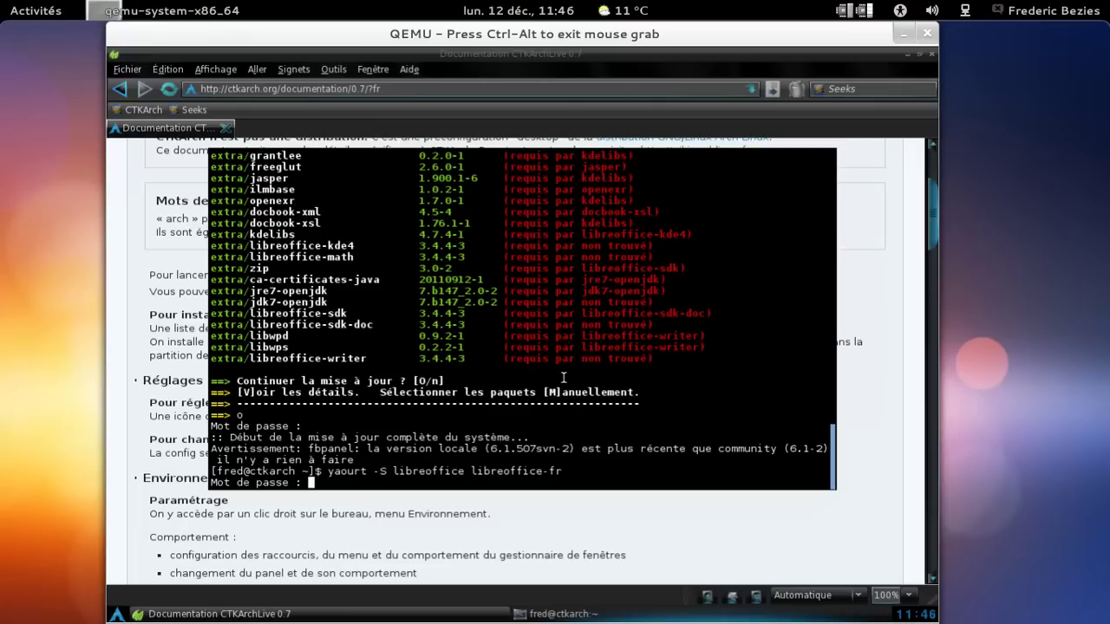
Start the 19-package LibreOffice install with components 1 2 3 4 5 6 8 11, then raise the documentation page.
key("Return")
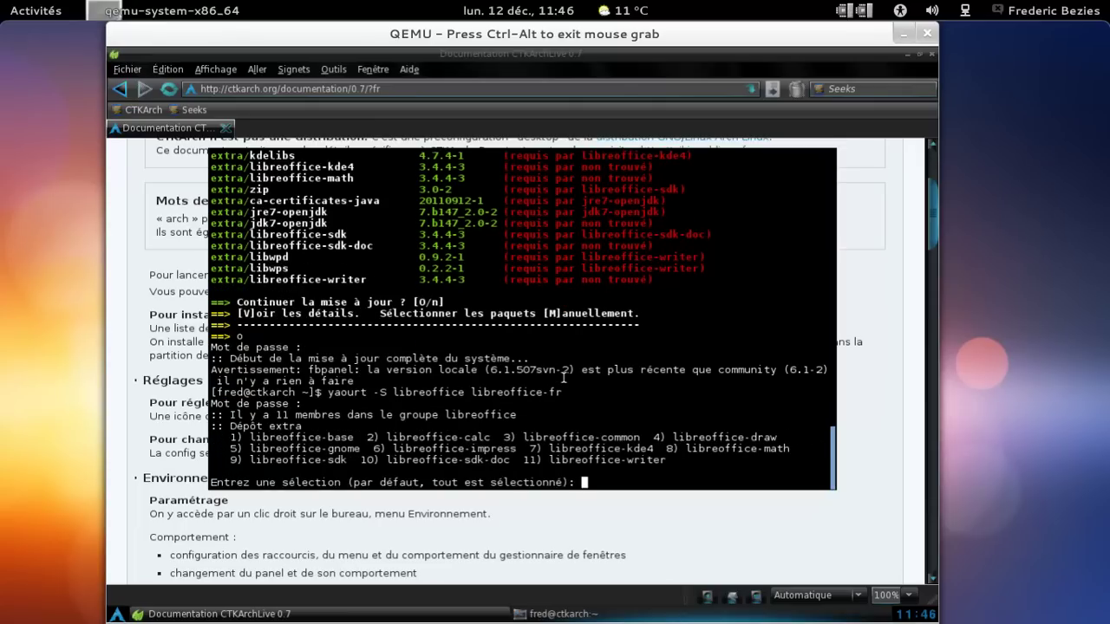
type("1 2 3 4 5 6 8 ")
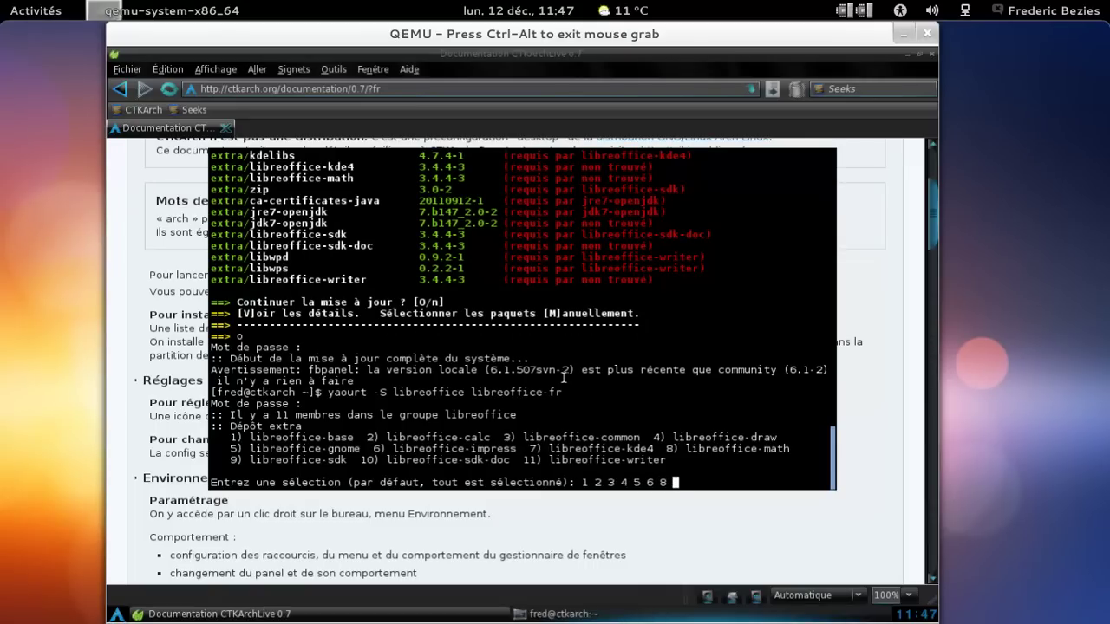
type("11")
key("Return")
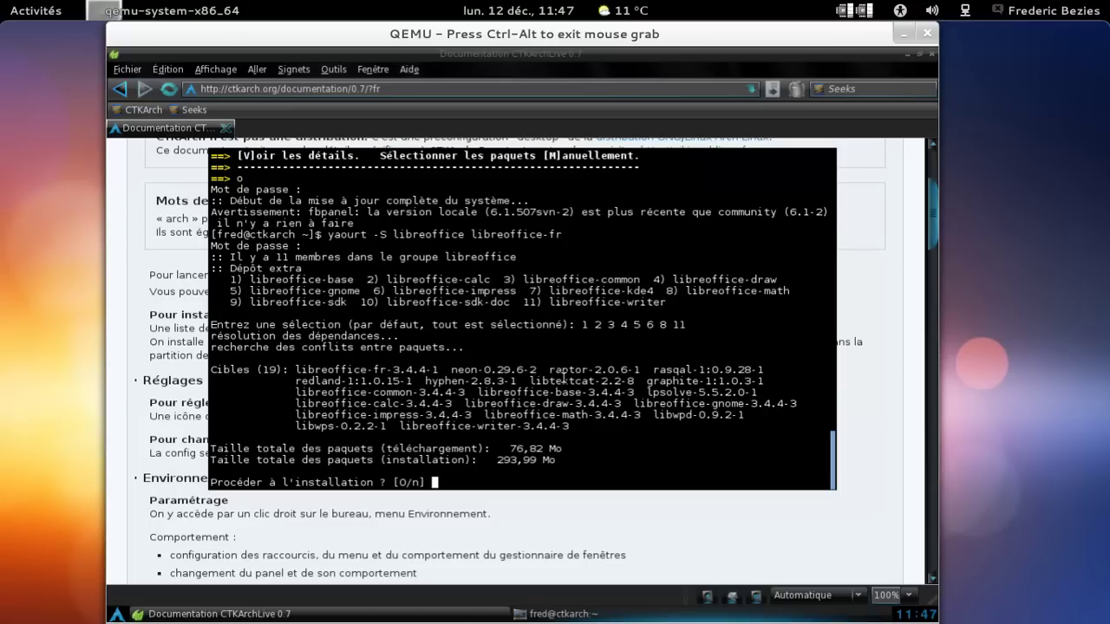
key("Return")
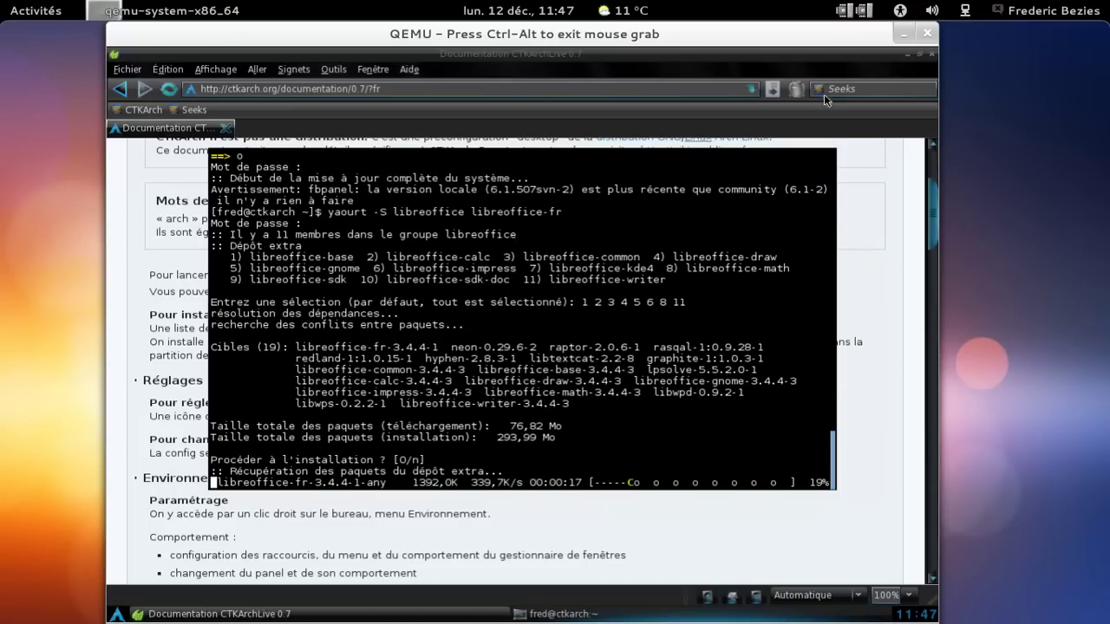
left_click(885, 155)
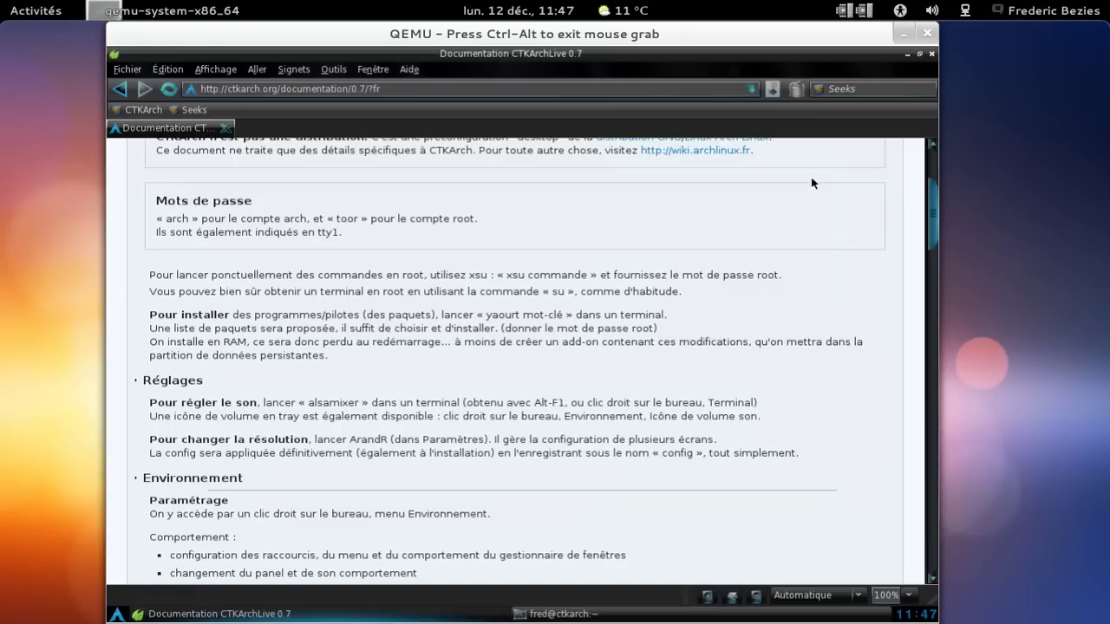
Check Midori's version (0.4.2) under Aide > À propos, then bring up the application menu.
left_click(409, 71)
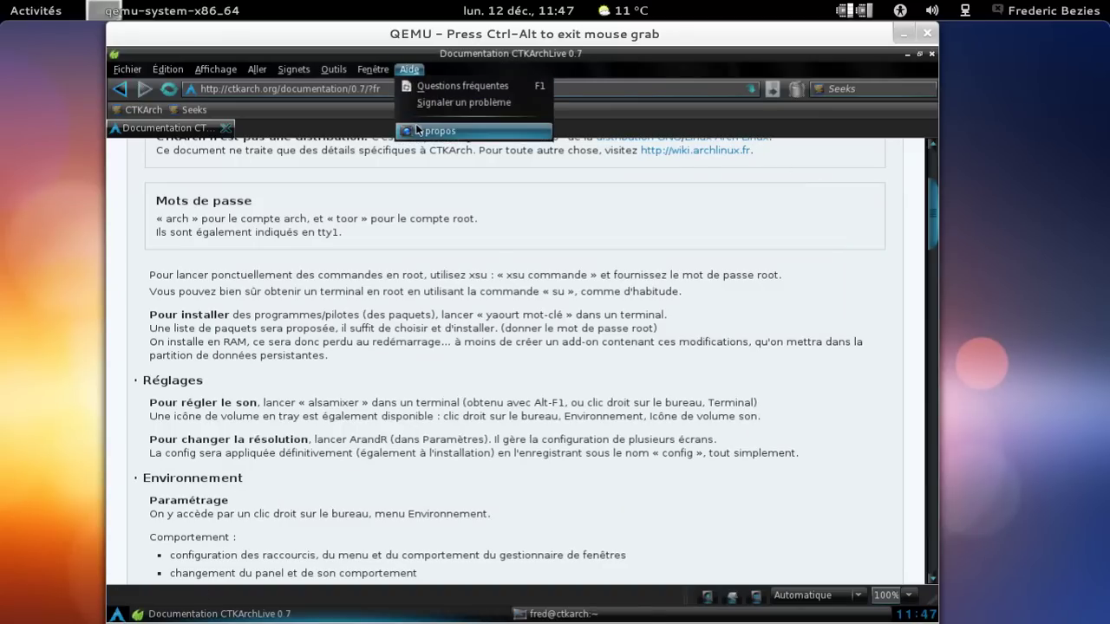
left_click(418, 129)
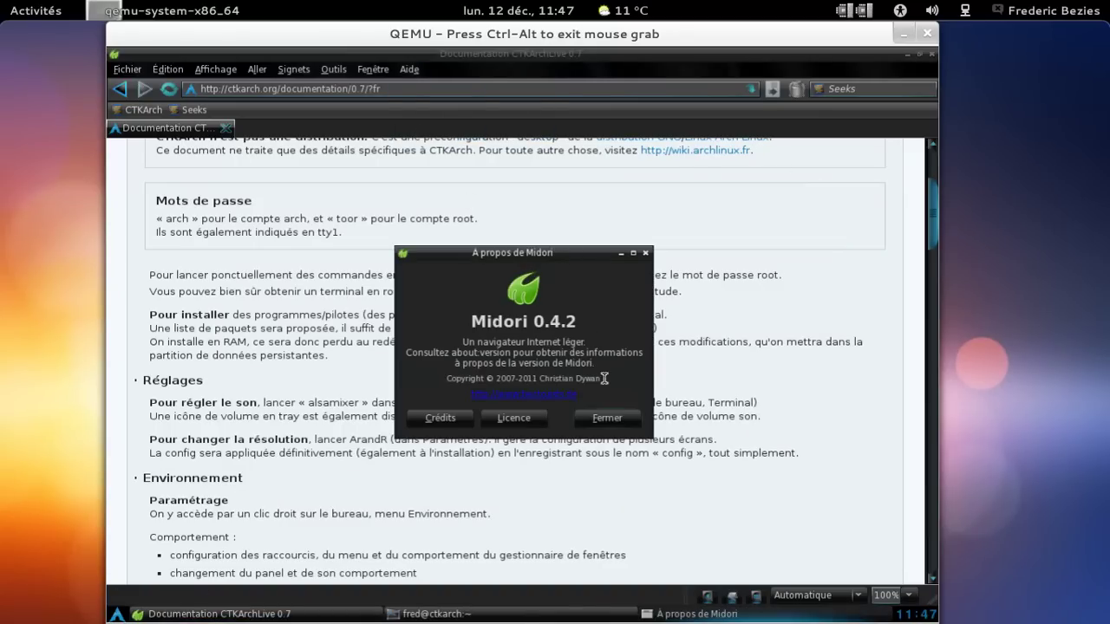
left_click(615, 418)
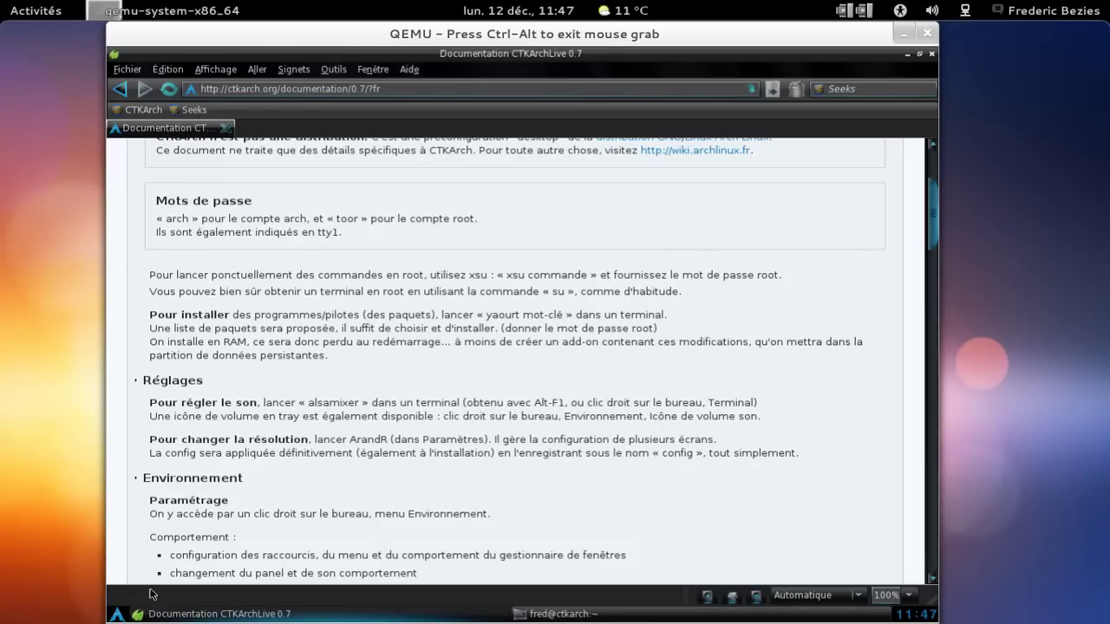
left_click(117, 614)
Browse the Jeux, Audio & Vidéo, Paramètres and Réseau submenus, then launch Wicd from Réseau.
mouse_move(185, 417)
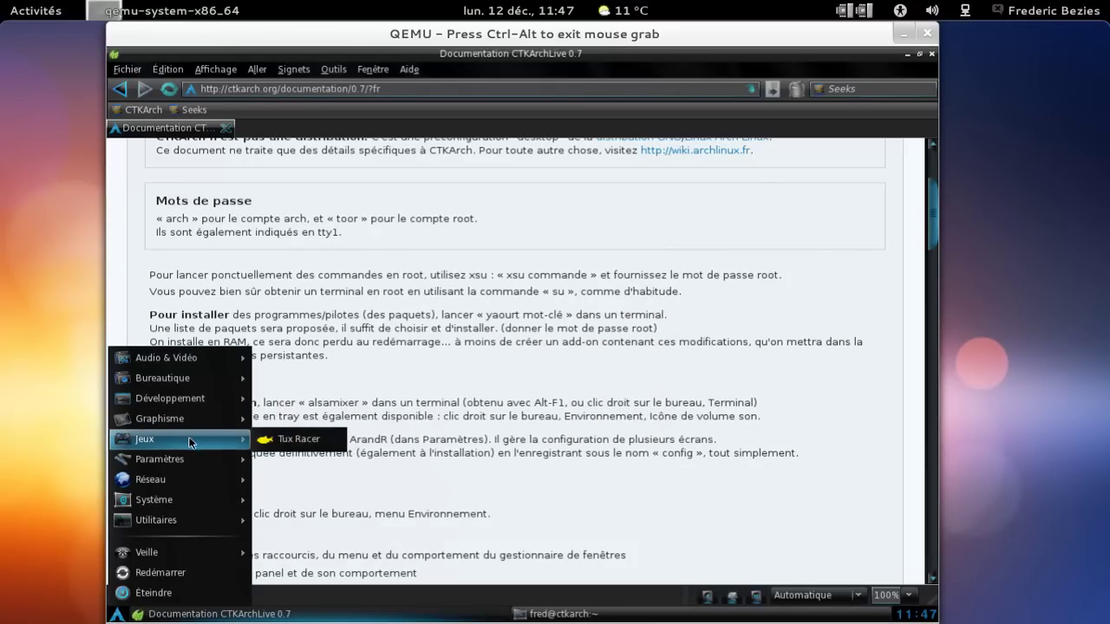
mouse_move(190, 464)
mouse_move(191, 361)
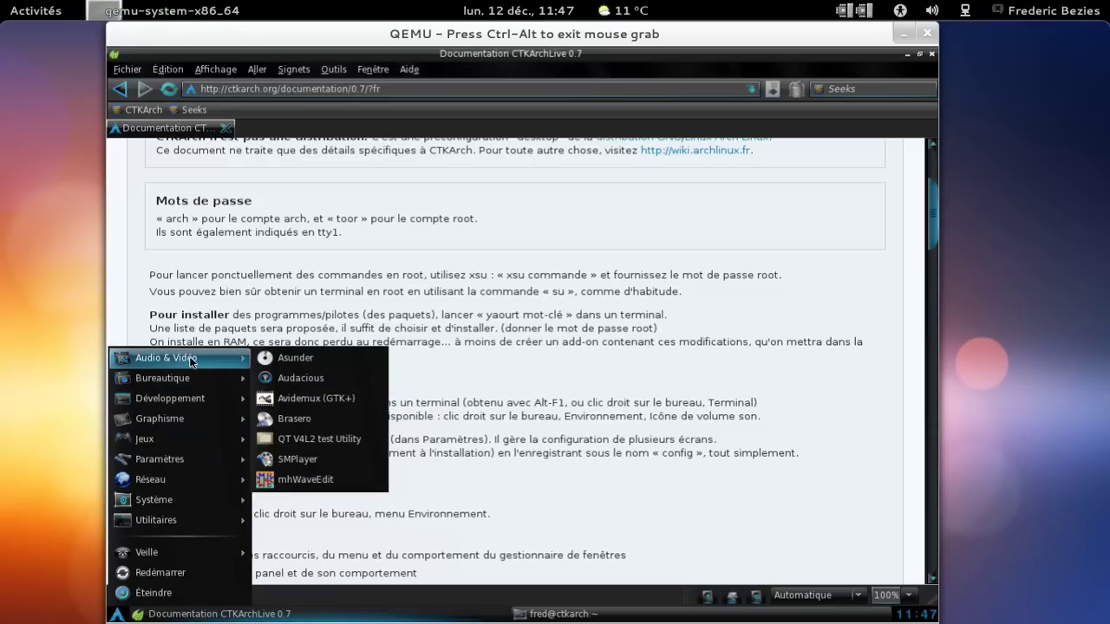
mouse_move(230, 389)
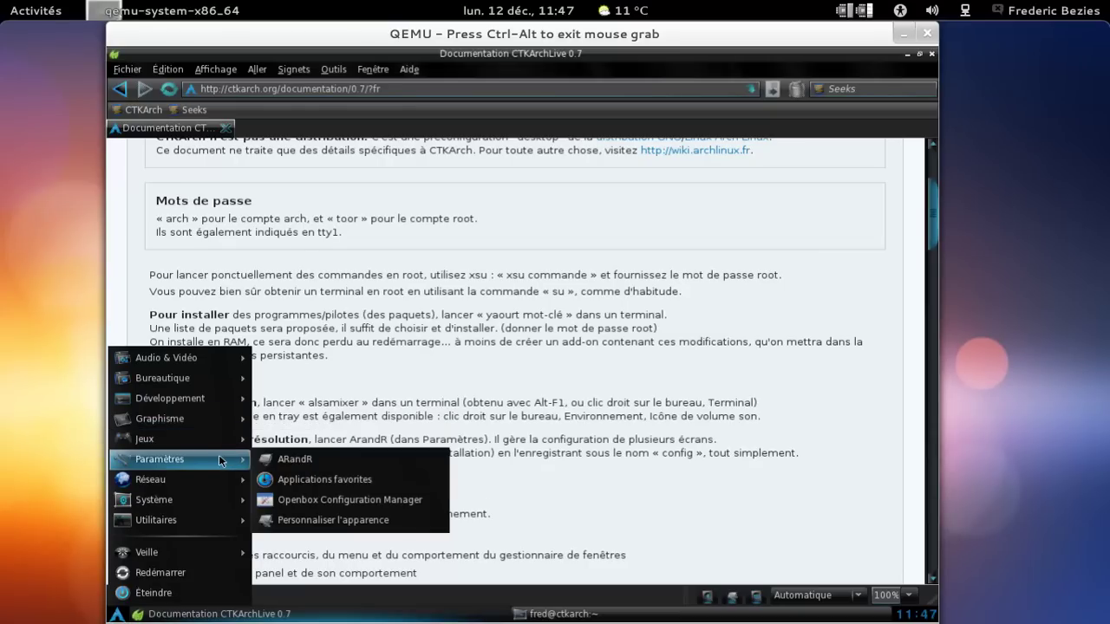
mouse_move(218, 480)
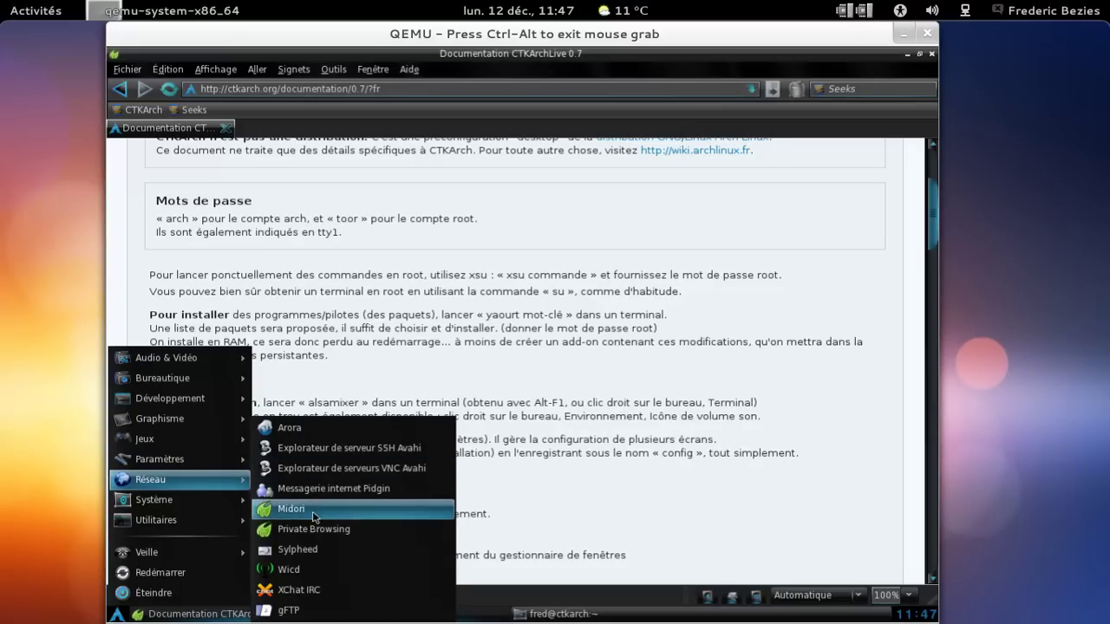
left_click(312, 562)
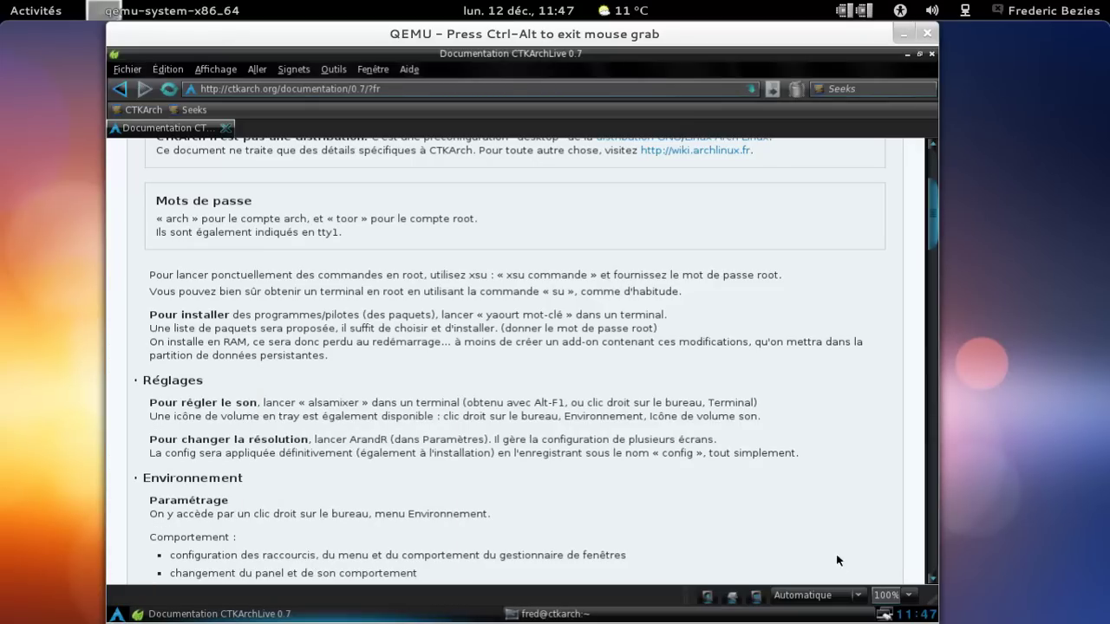
Connect Wicd to the Wired Network from its tray icon.
right_click(889, 616)
mouse_move(871, 568)
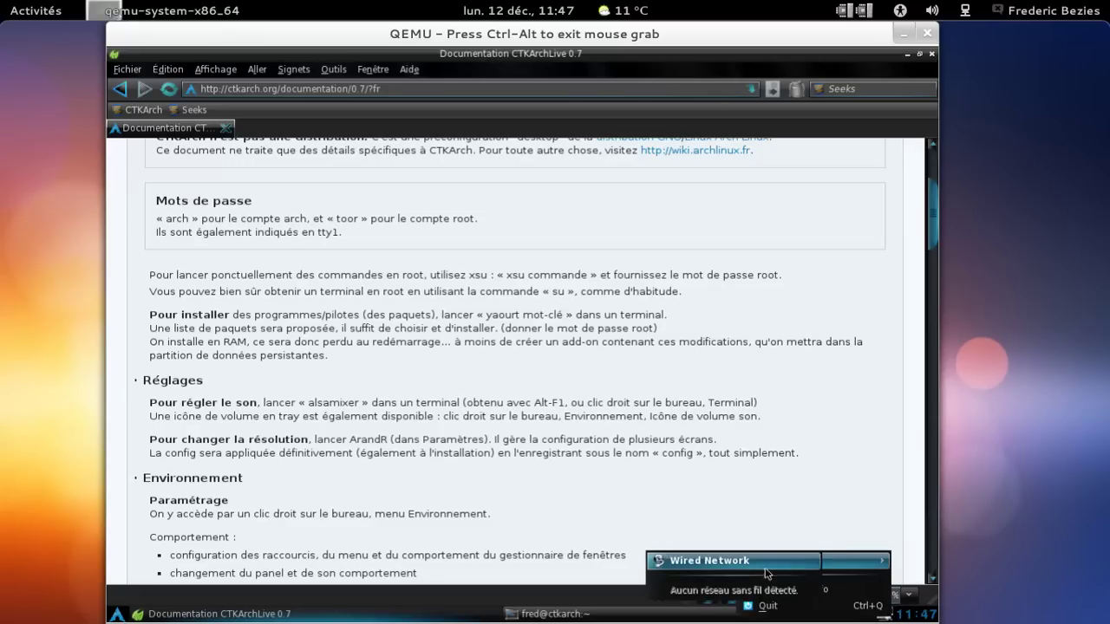
left_click(768, 572)
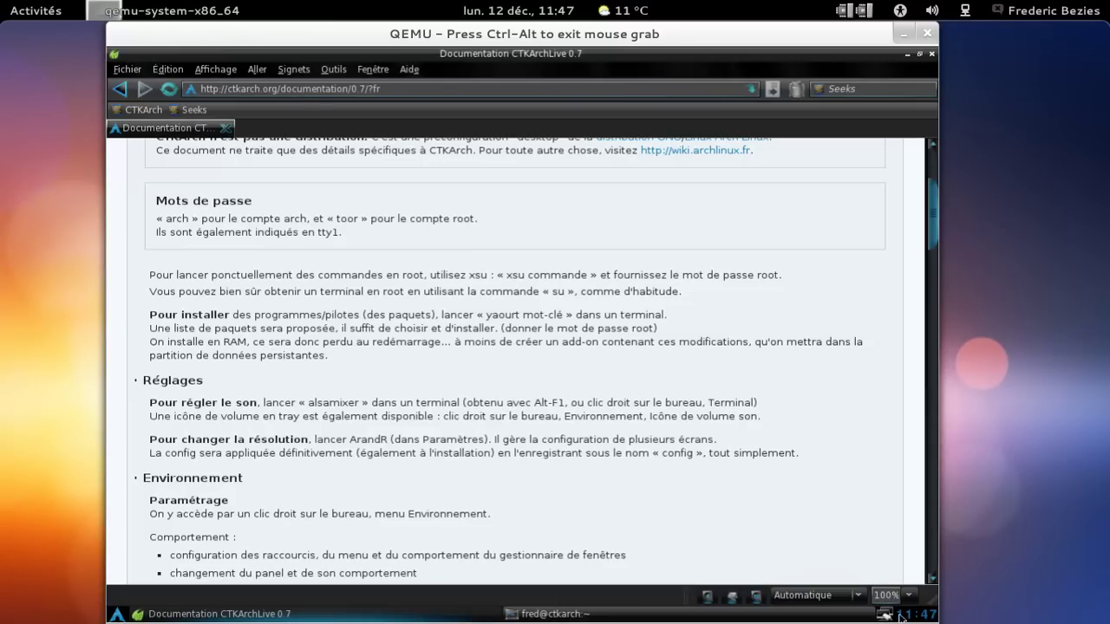
Bring the fred@ctkarch download terminal to the front, then reopen and dismiss the Wicd menu.
mouse_move(889, 617)
left_click(568, 616)
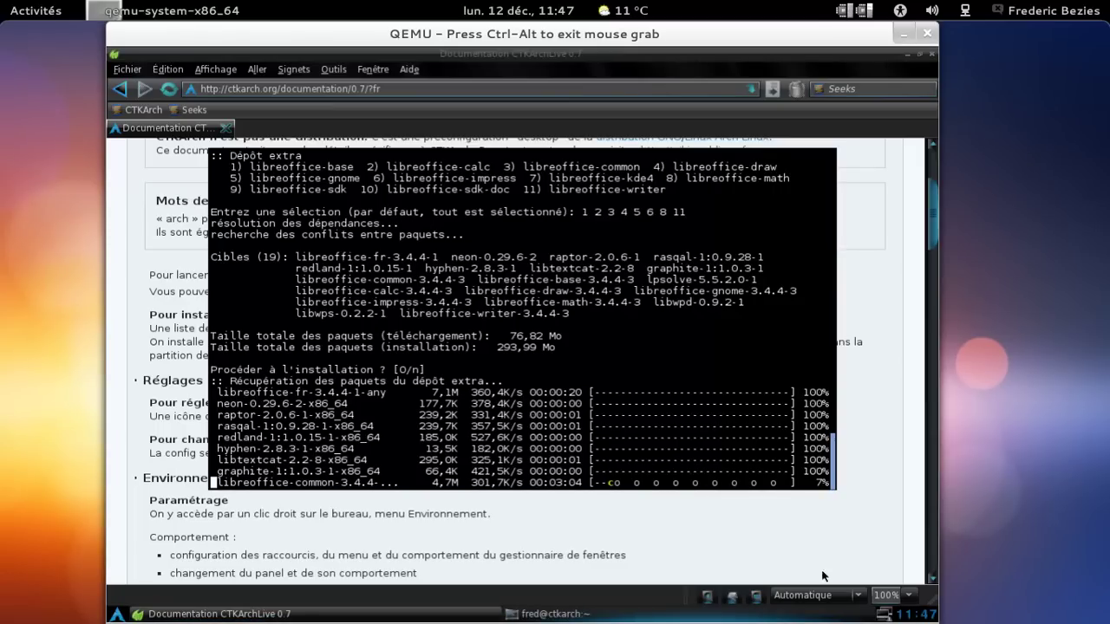
right_click(885, 616)
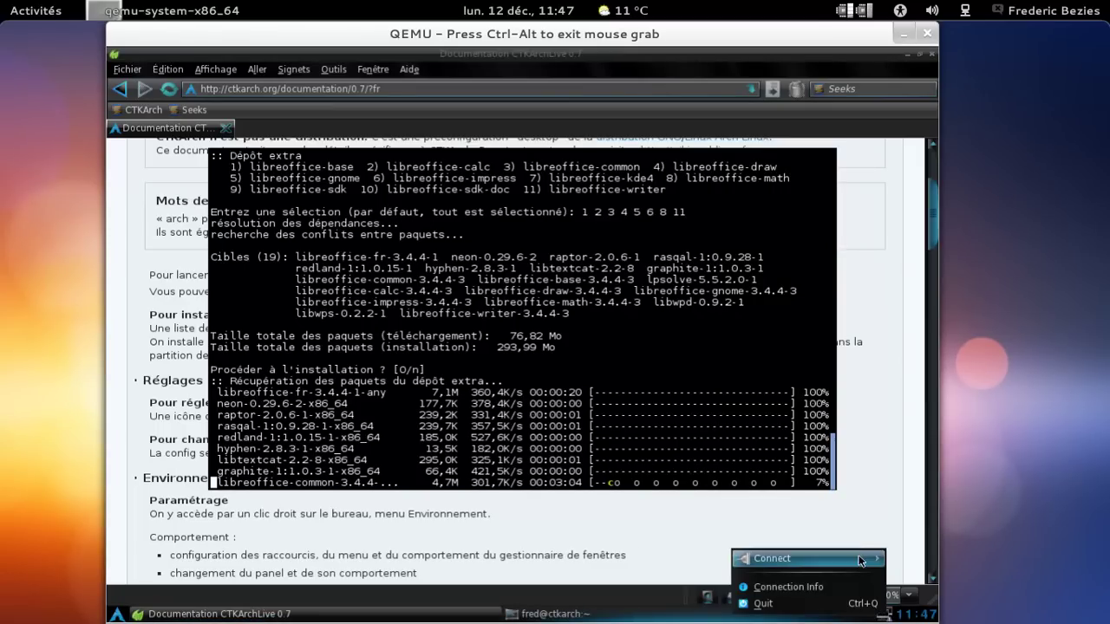
mouse_move(763, 558)
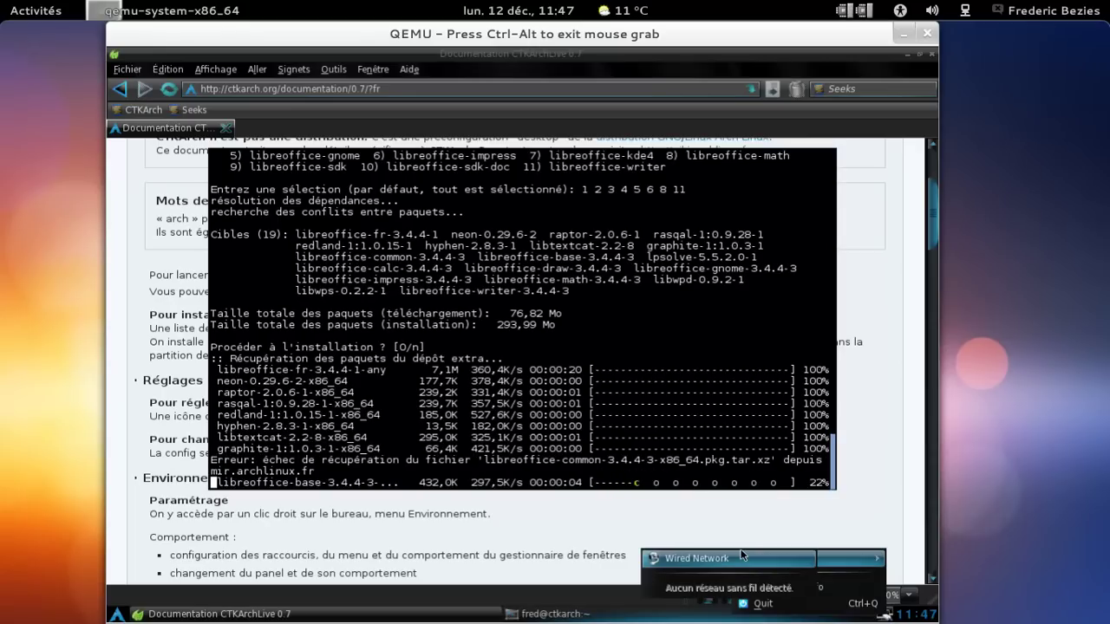
left_click(716, 453)
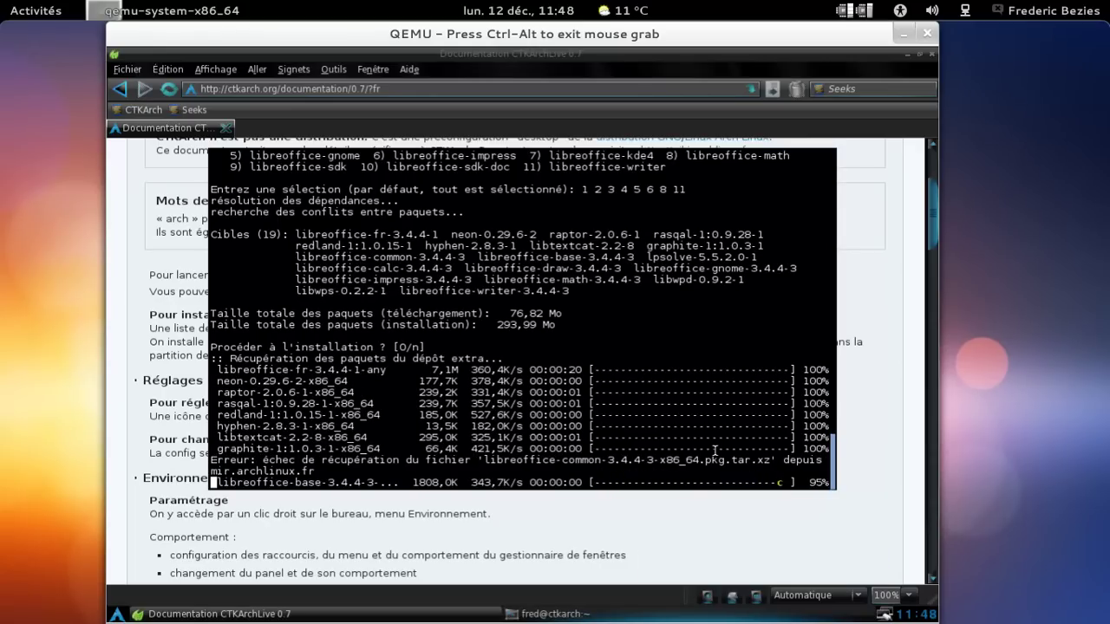
Interrupt and rerun the LibreOffice install with packages 1 2 3 4 5 6 8 11, then raise the documentation.
key("ctrl+c")
key("Up")
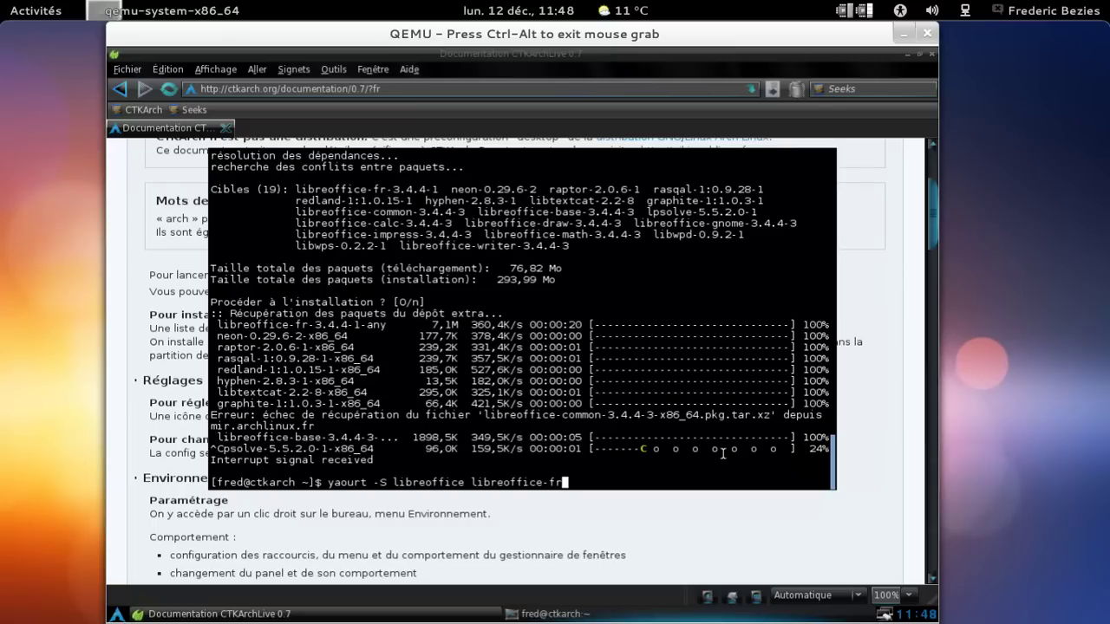
key("Return")
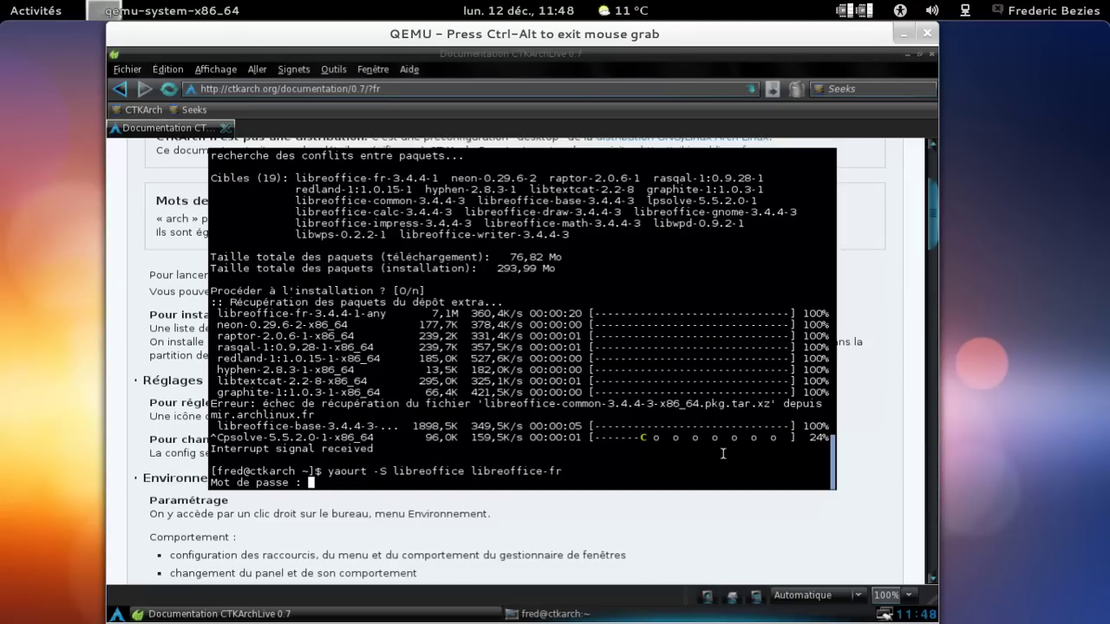
key("Return")
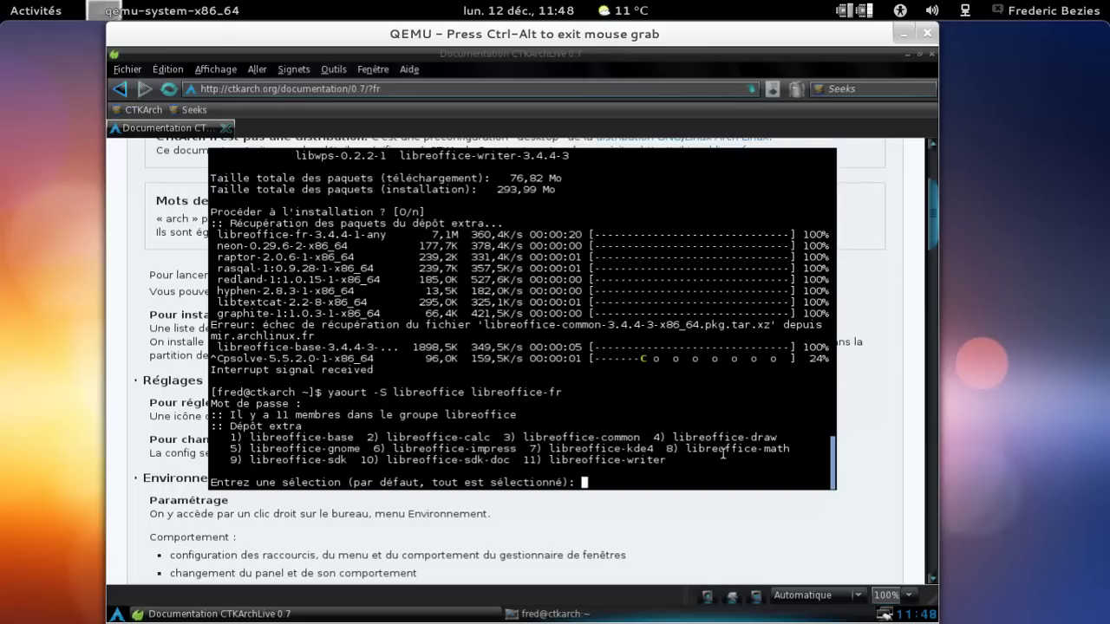
type("1 2 3 4 5 6 8 11")
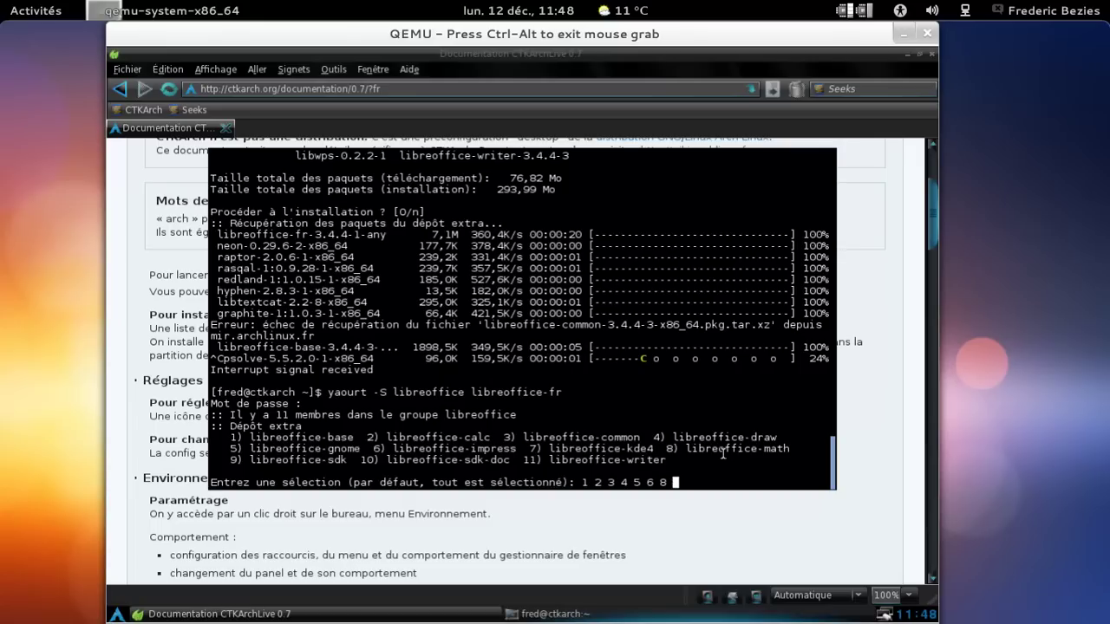
key("Return")
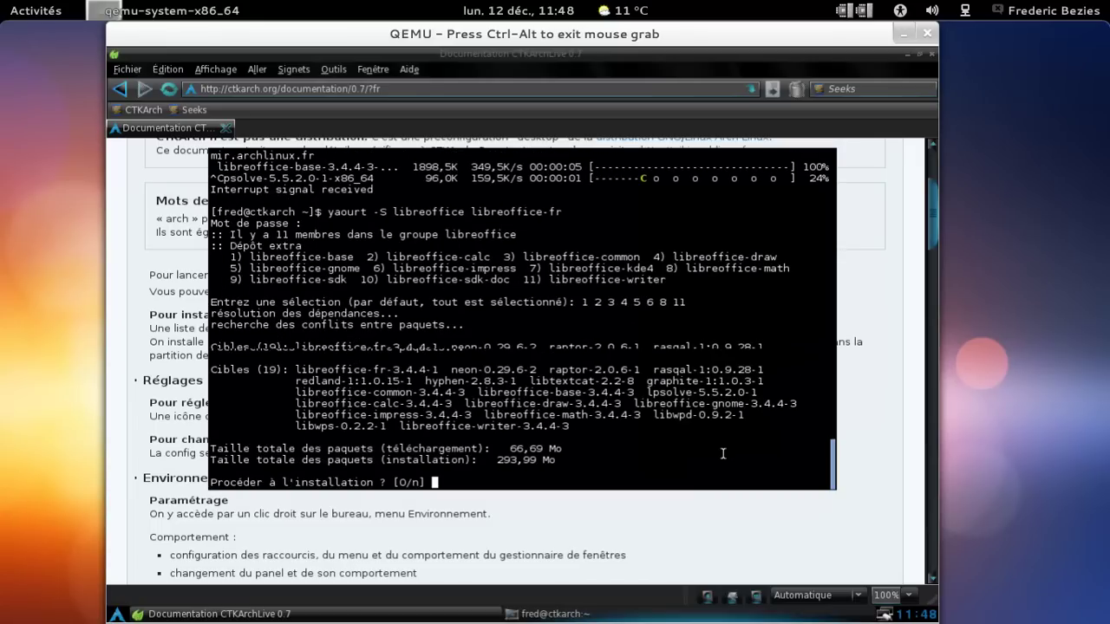
key("Return")
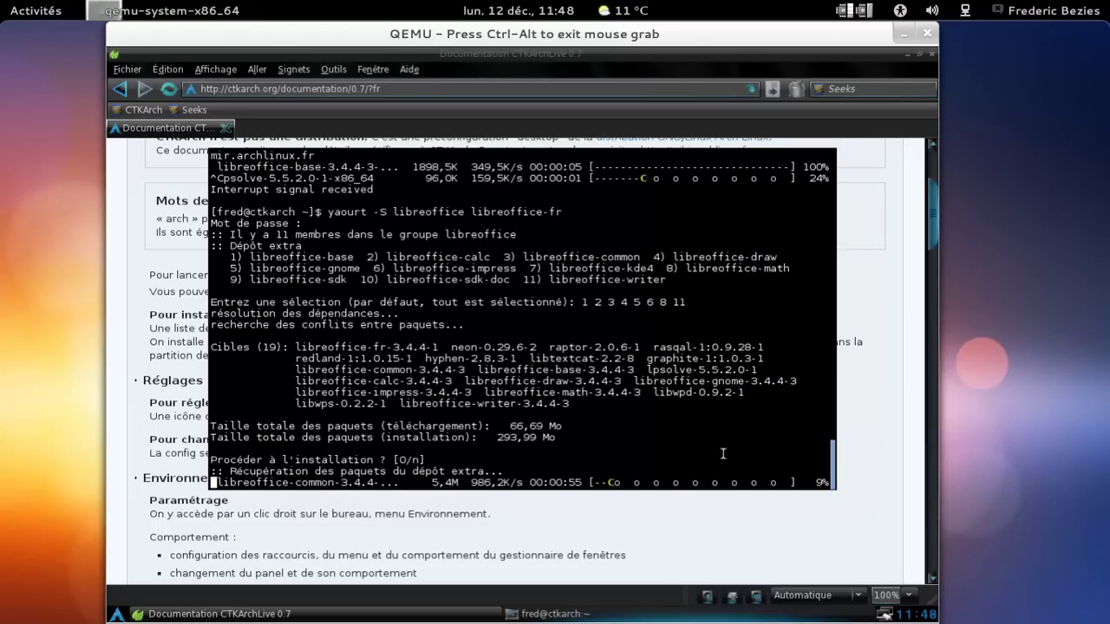
left_click(898, 454)
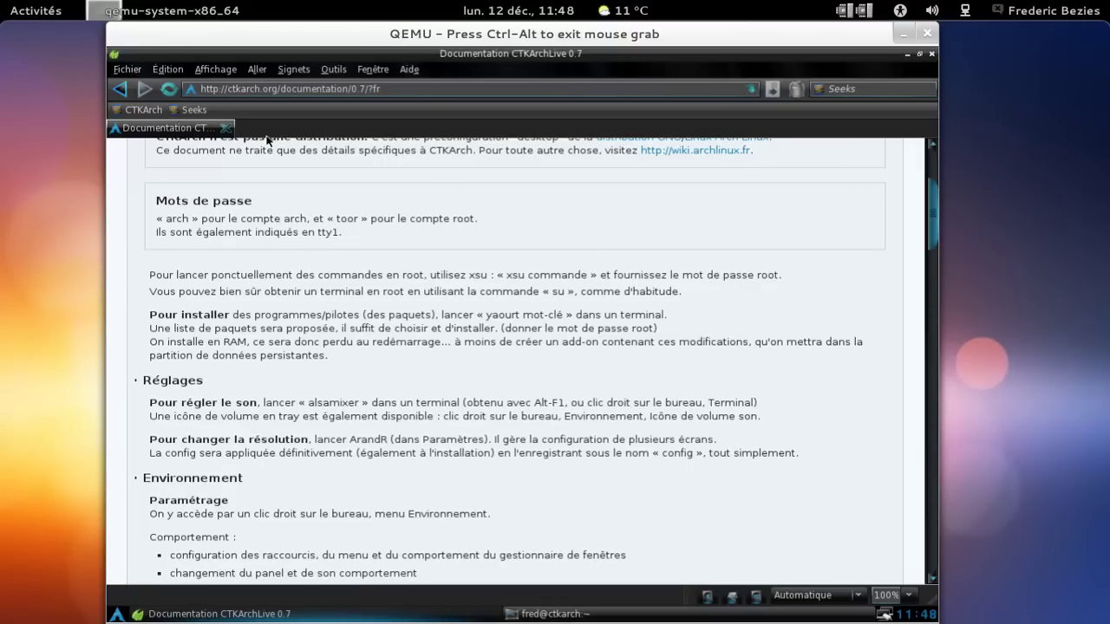
Load about:plugins in a new Midori tab.
scroll(638, 294, "down", 2)
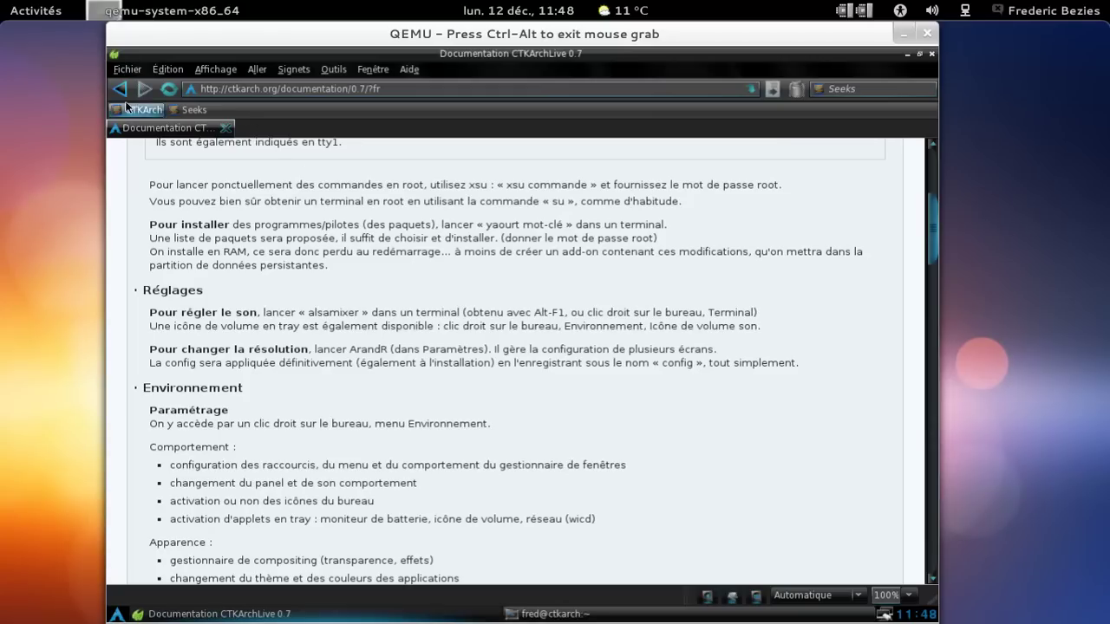
right_click(251, 132)
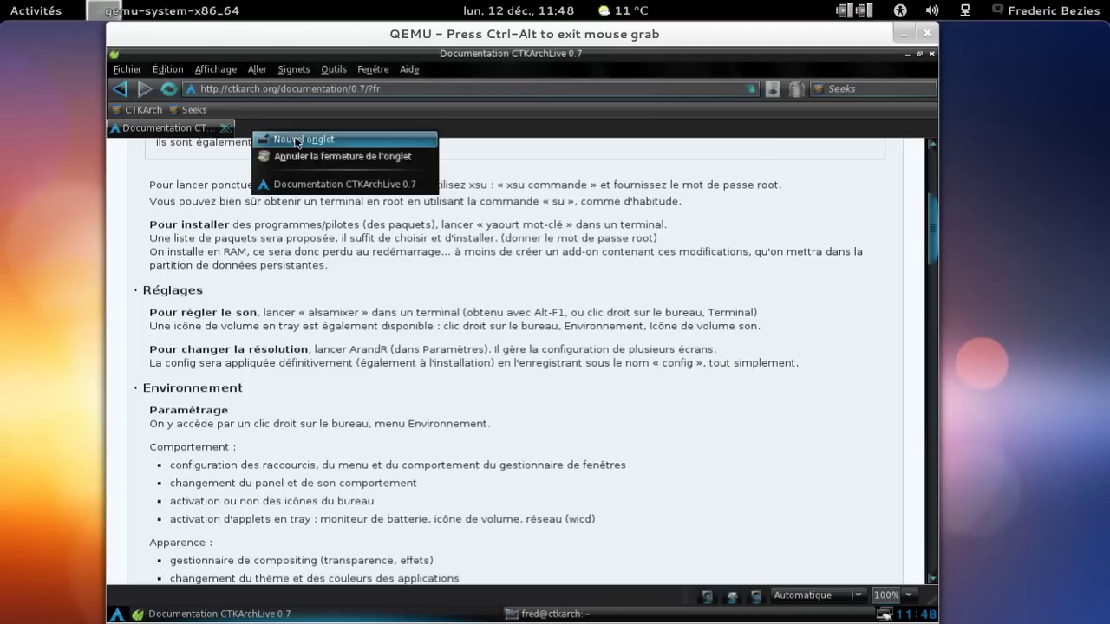
left_click(294, 139)
type("about:plugins")
key("Return")
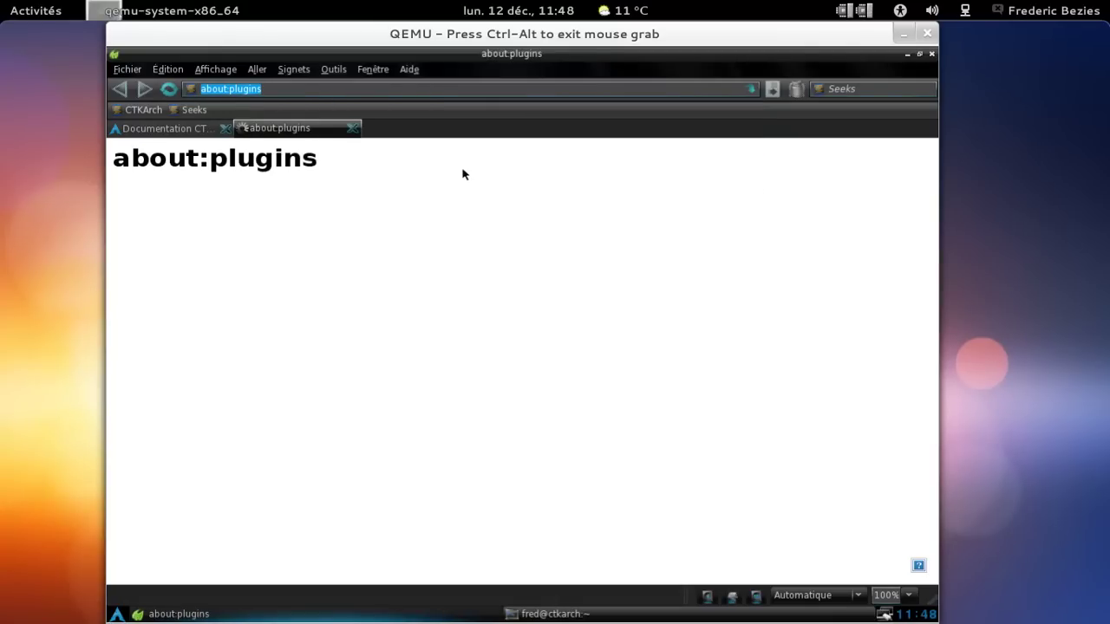
Close the about:plugins tab, then close the Midori window.
left_click(261, 90)
left_click(352, 128)
left_click(837, 89)
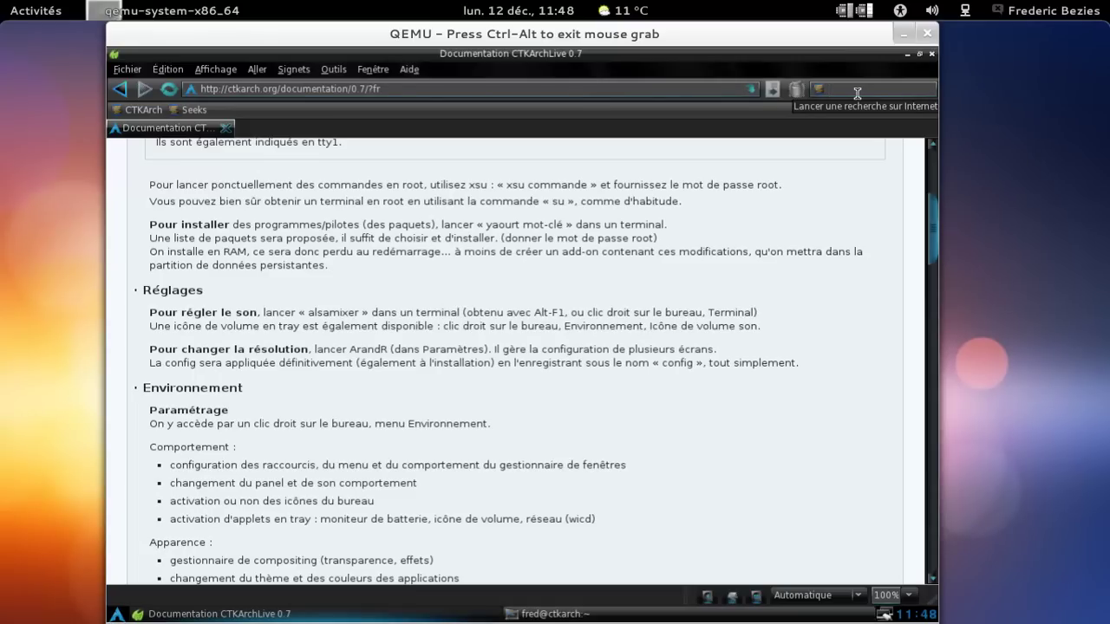
left_click(931, 55)
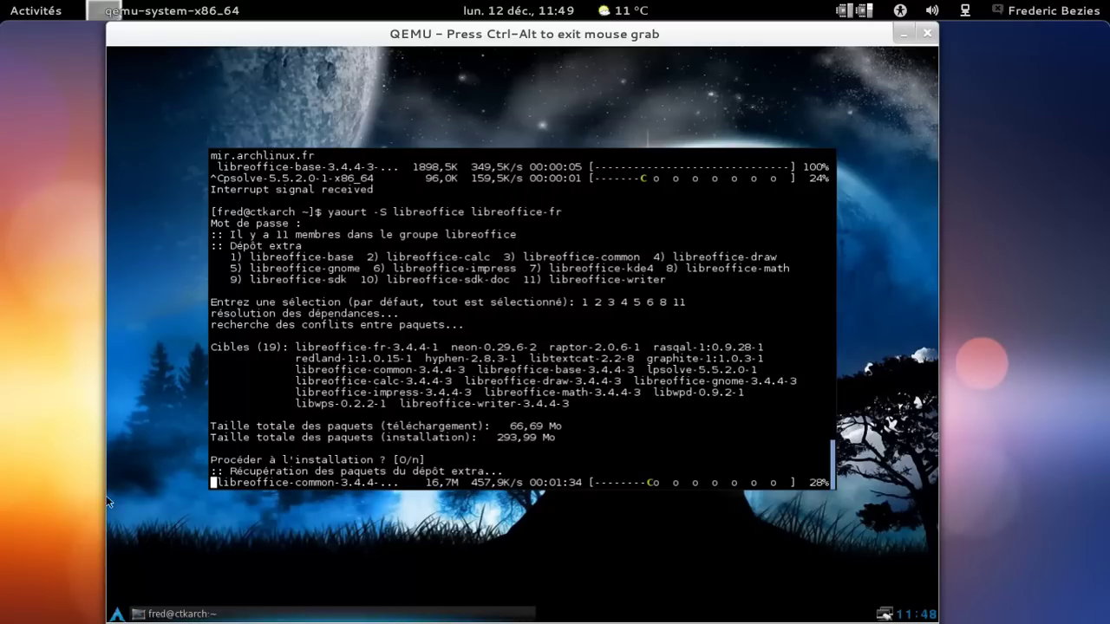
Browse the Openbox menu categories and launch Leafpad from Utilitaires.
left_click(117, 615)
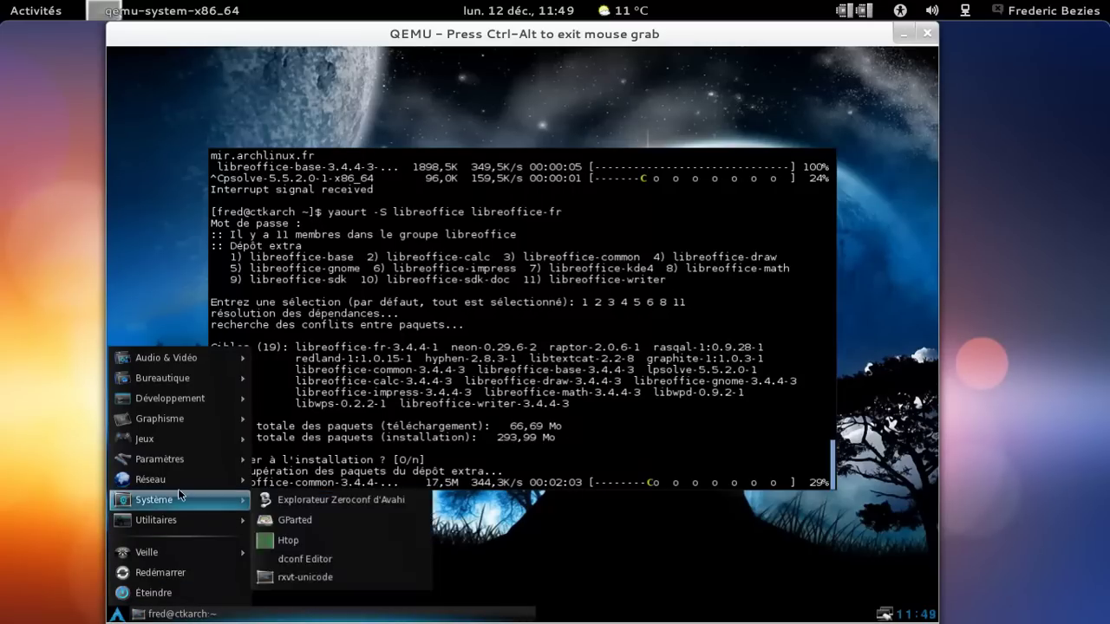
mouse_move(178, 484)
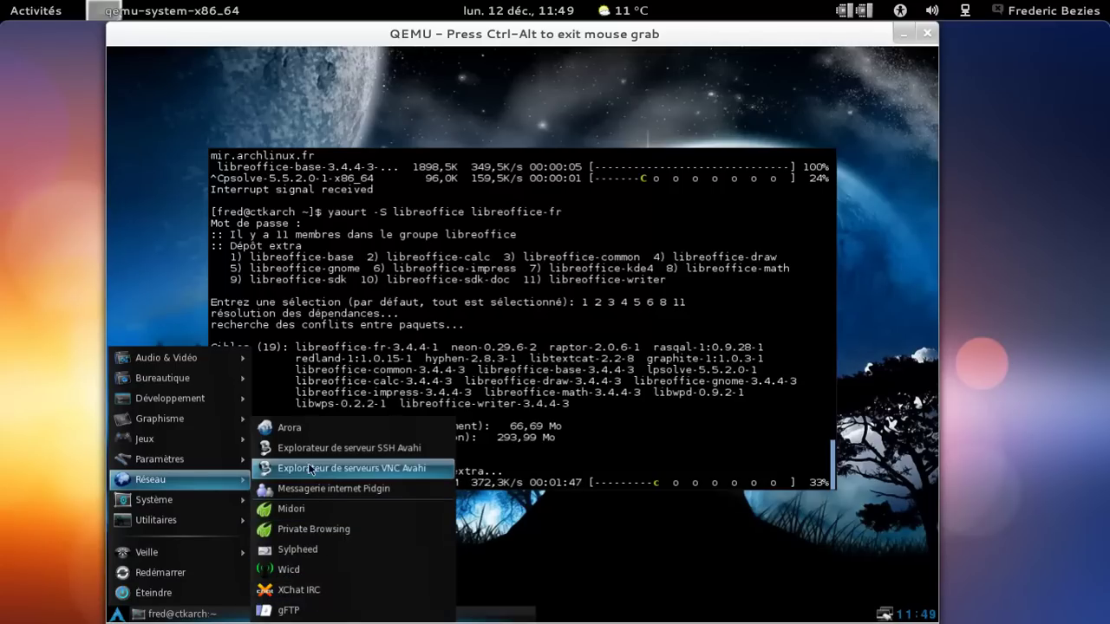
mouse_move(198, 434)
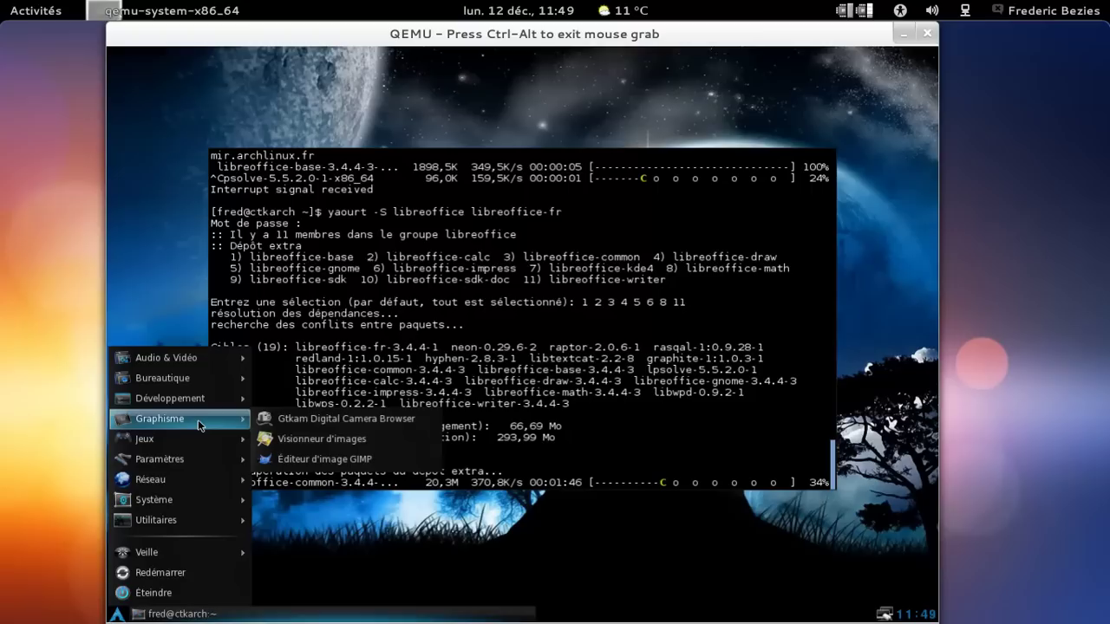
mouse_move(198, 398)
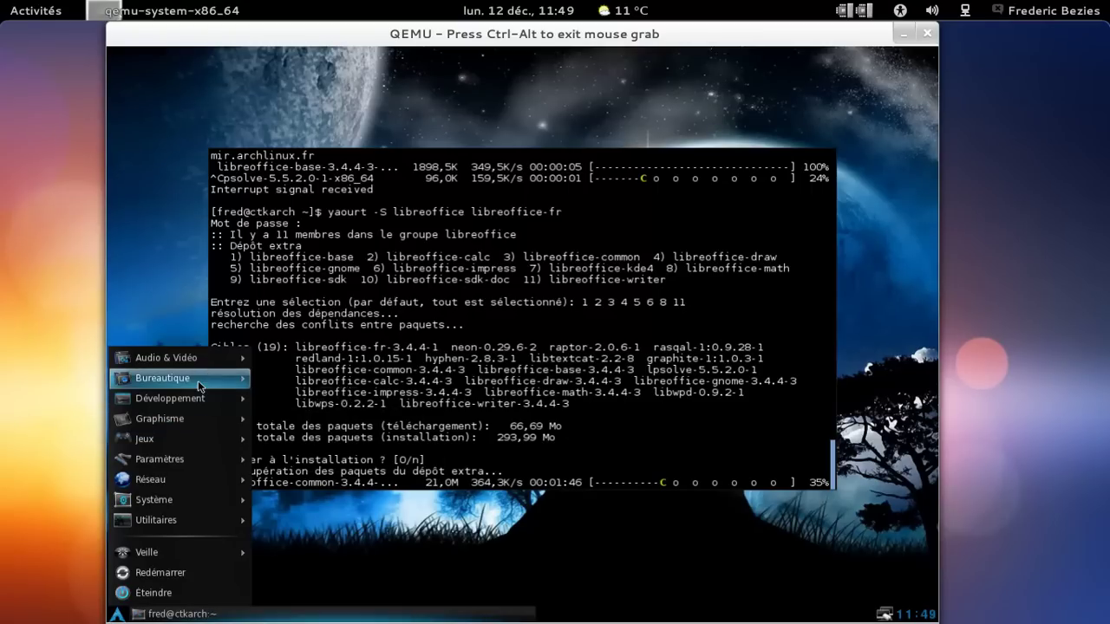
mouse_move(199, 362)
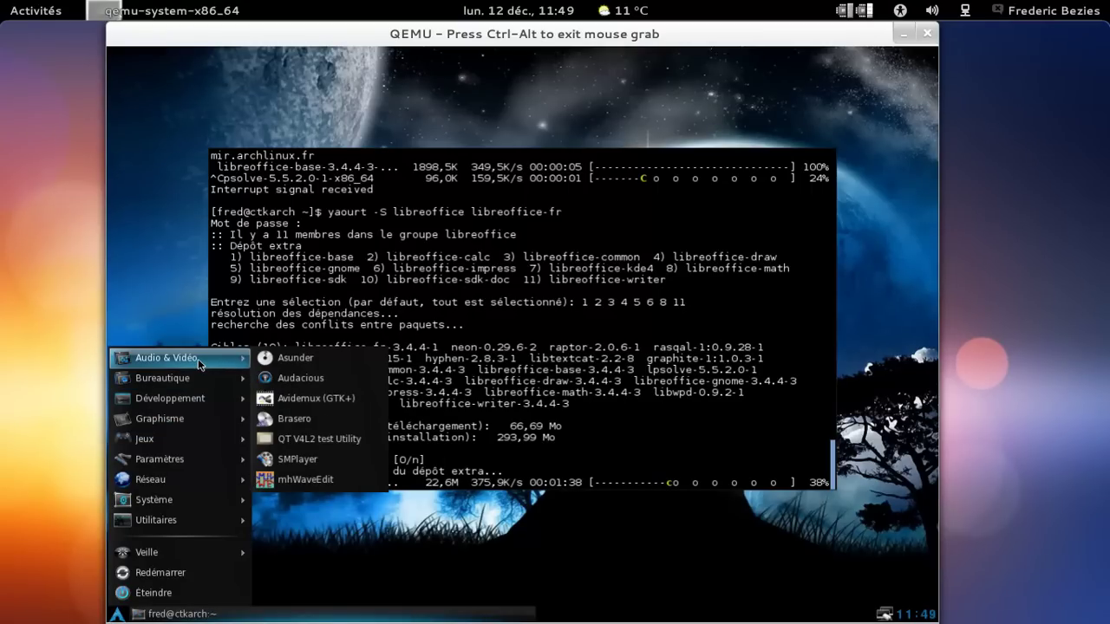
mouse_move(201, 469)
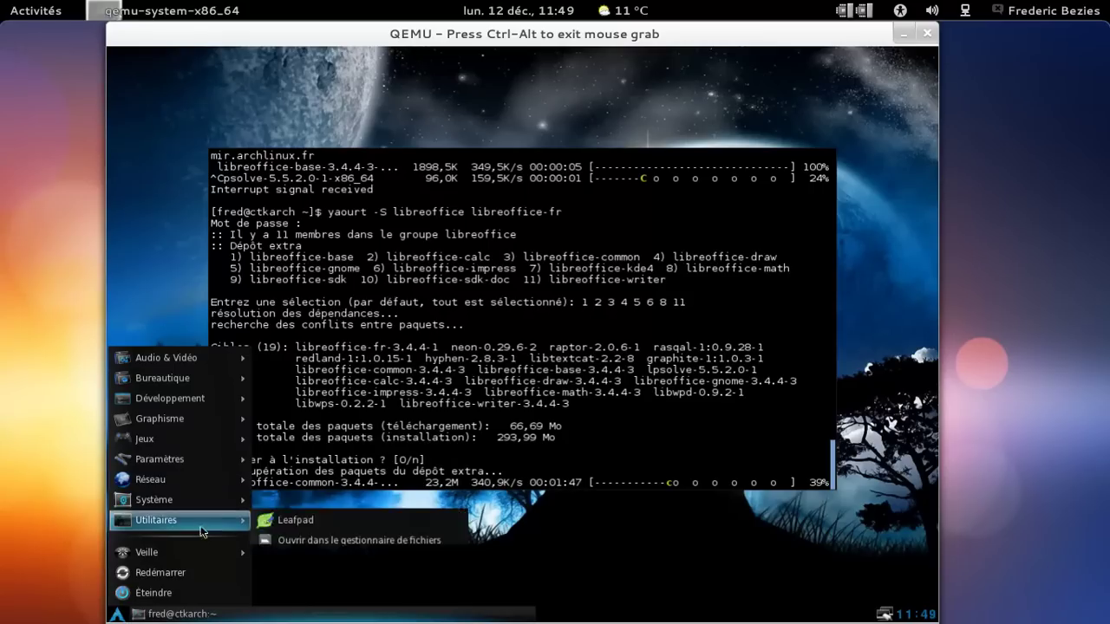
mouse_move(202, 518)
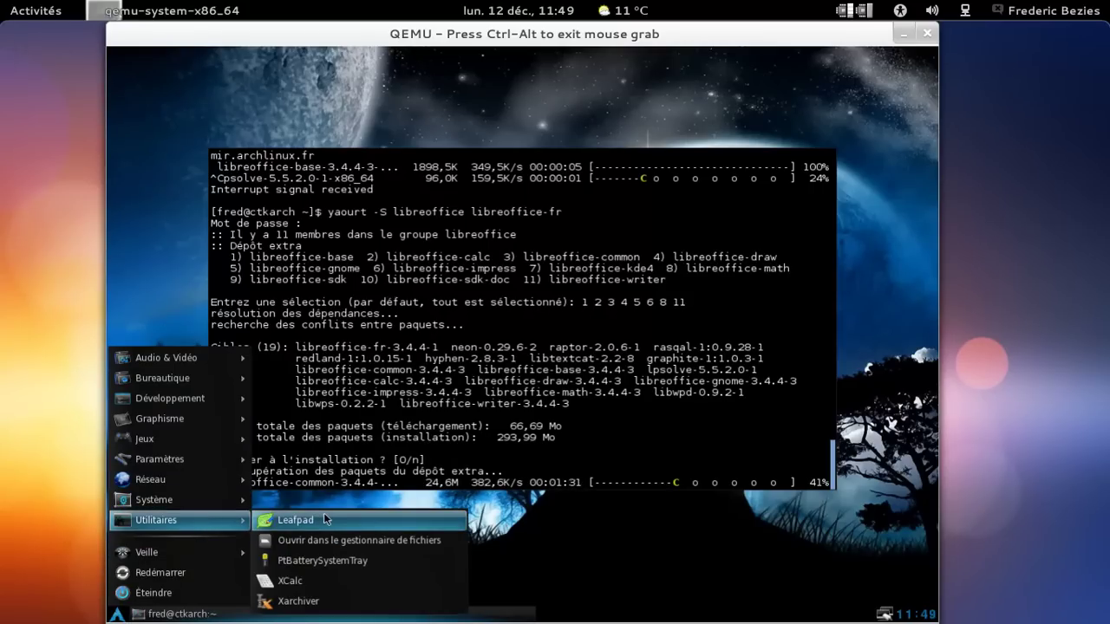
left_click(325, 518)
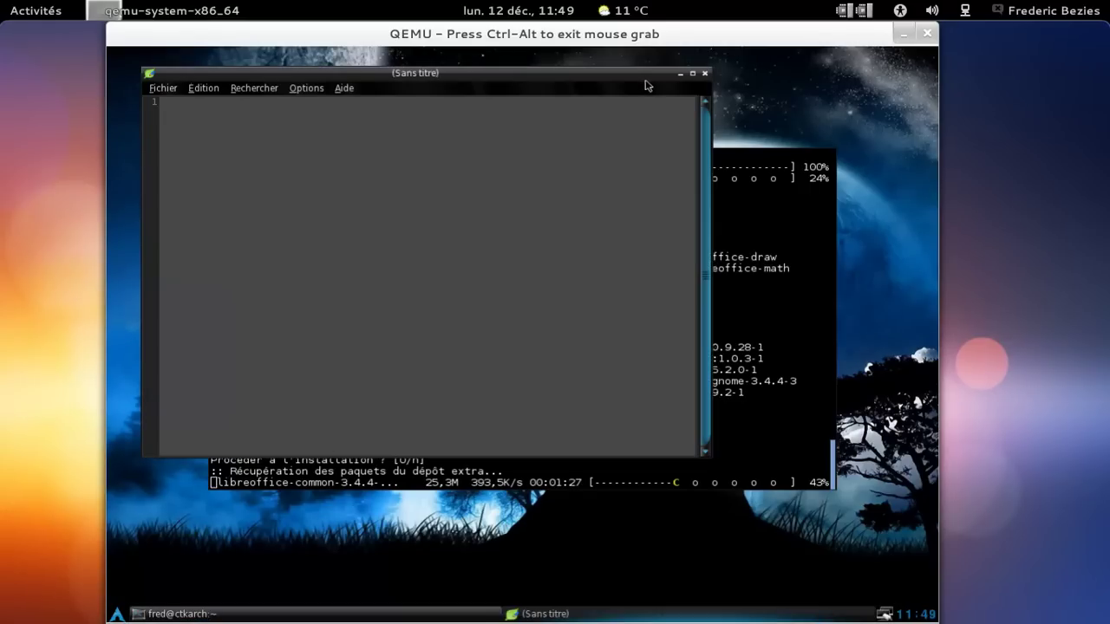
Send the Leafpad window to bureau 2 via its title-bar menu.
right_click(528, 80)
mouse_move(544, 104)
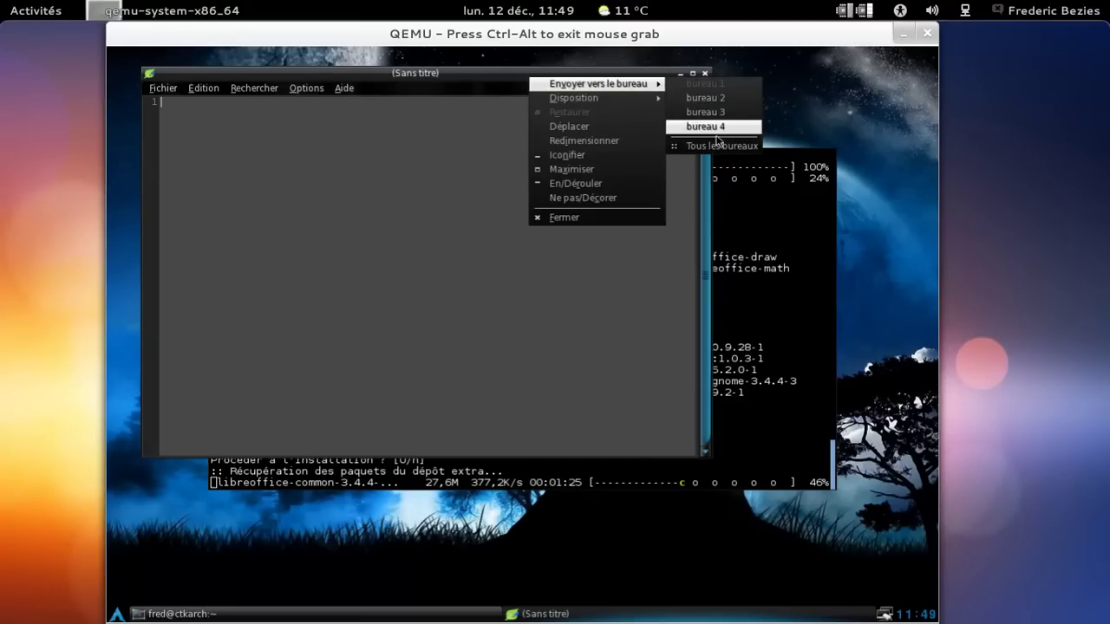
left_click(706, 98)
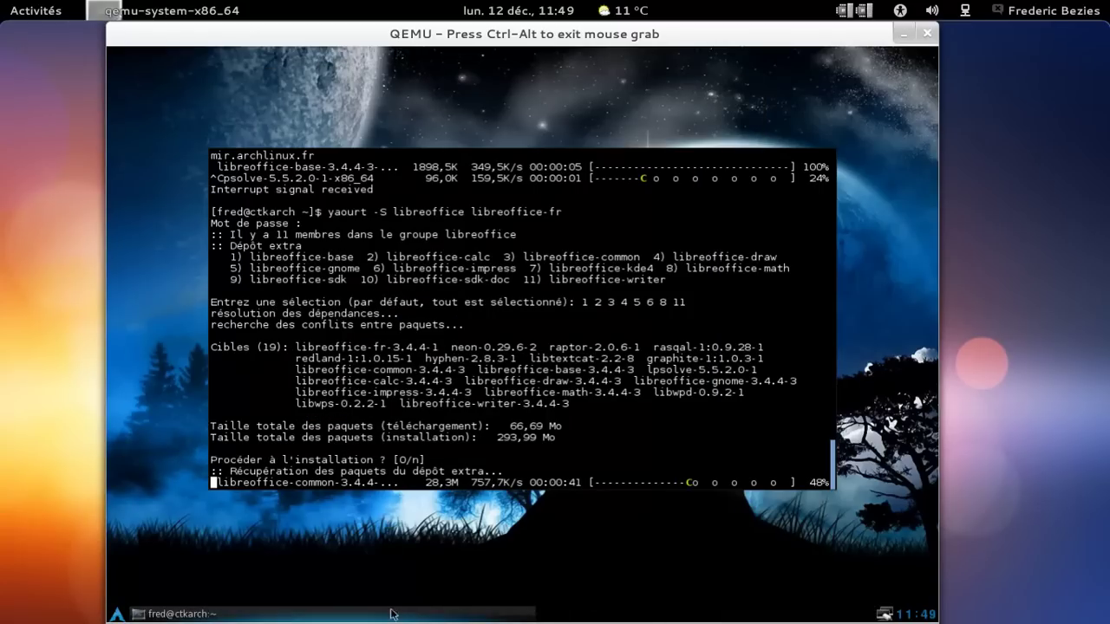
Switch to desktop 2 to check the editor, then return to desktop 1 with the terminal.
key("ctrl+alt+Right")
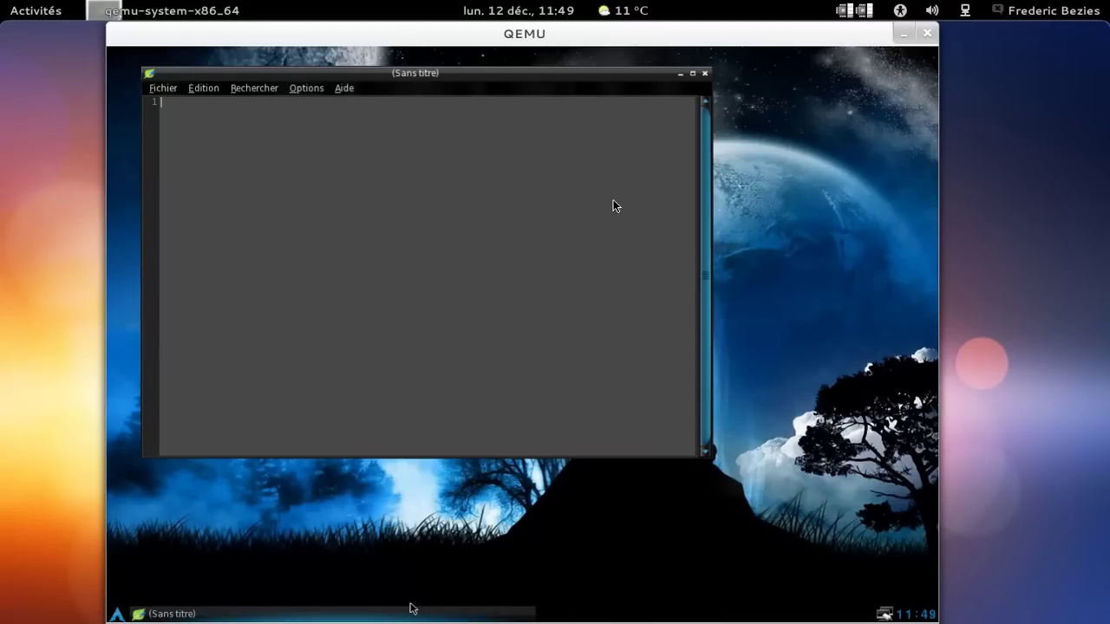
left_click(817, 209)
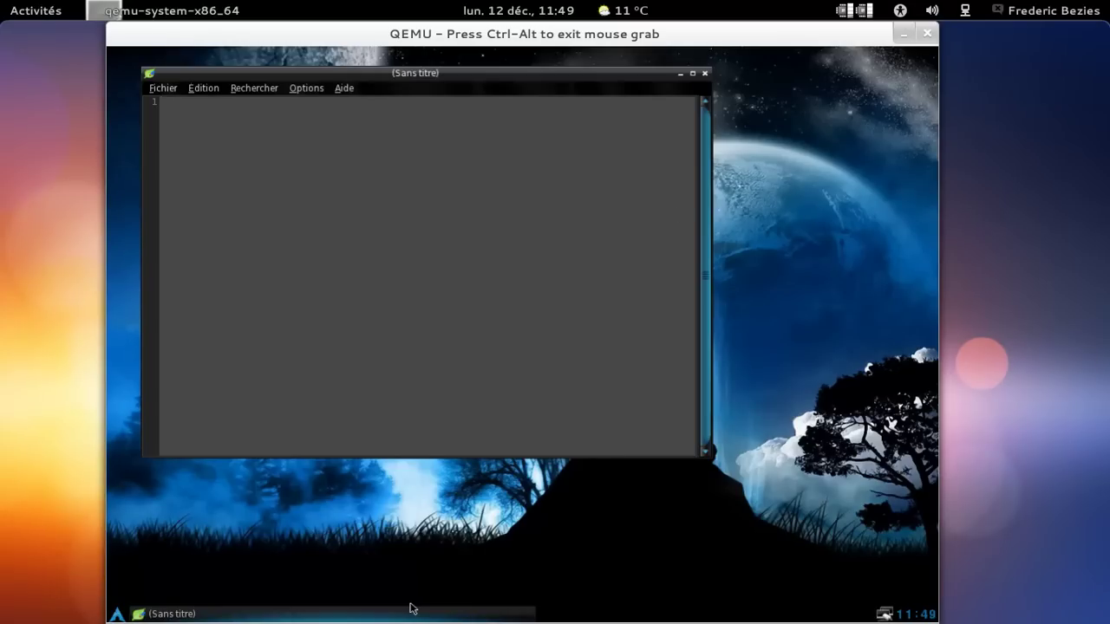
key("ctrl+alt+Right")
key("ctrl+alt+Left")
key("ctrl+alt+Left")
key("ctrl+alt+Left")
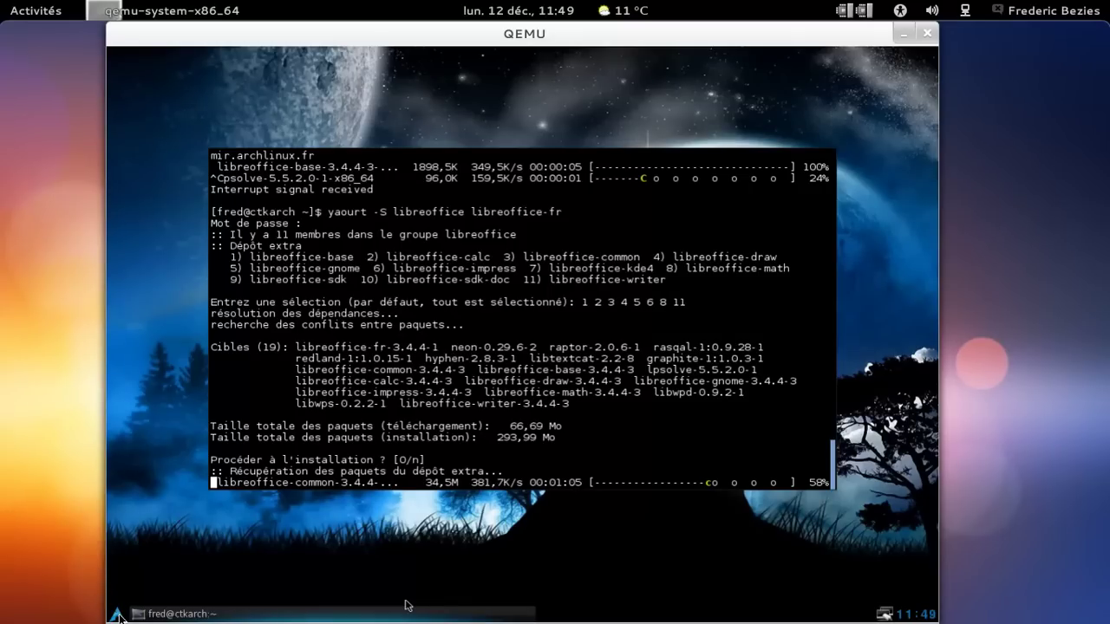
Launch the Pidgin instant messenger from the guest's application menu.
left_click(310, 593)
left_click(117, 614)
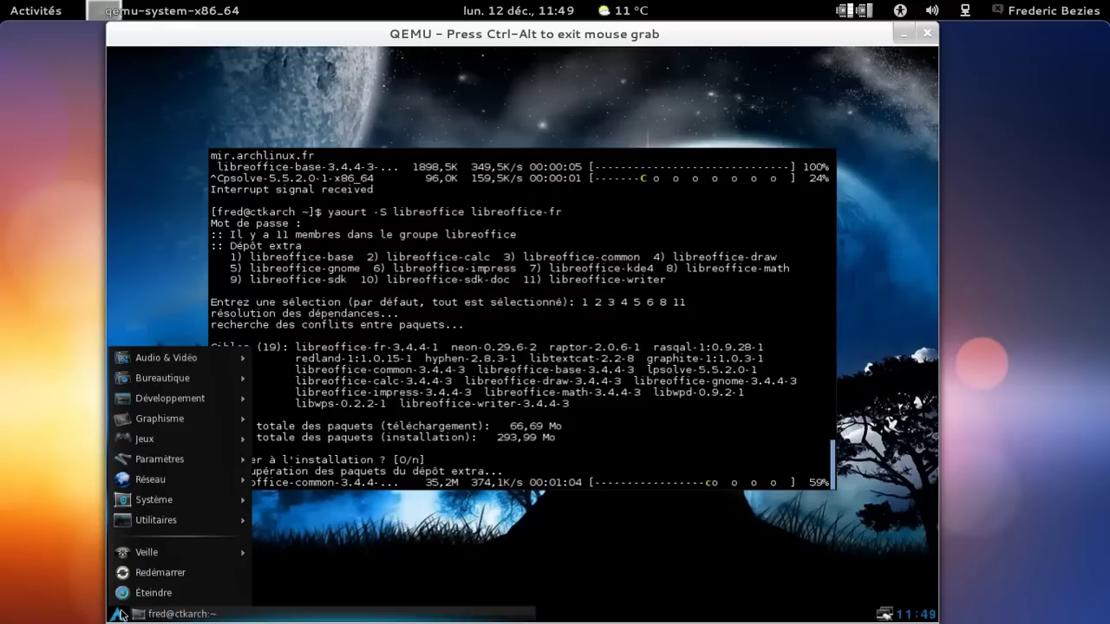
mouse_move(188, 481)
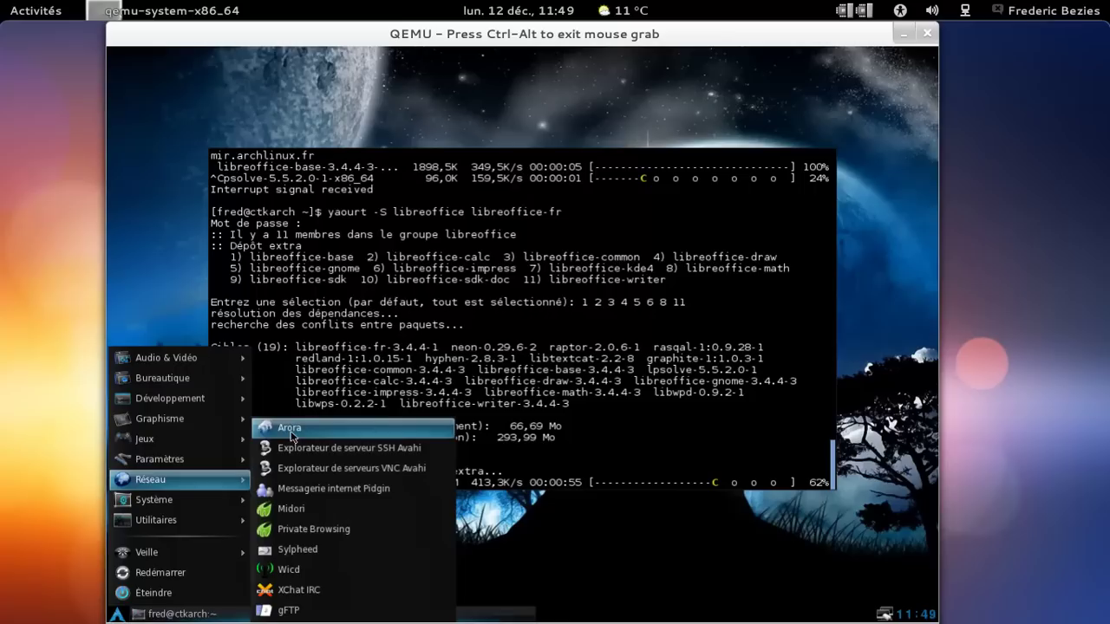
left_click(311, 487)
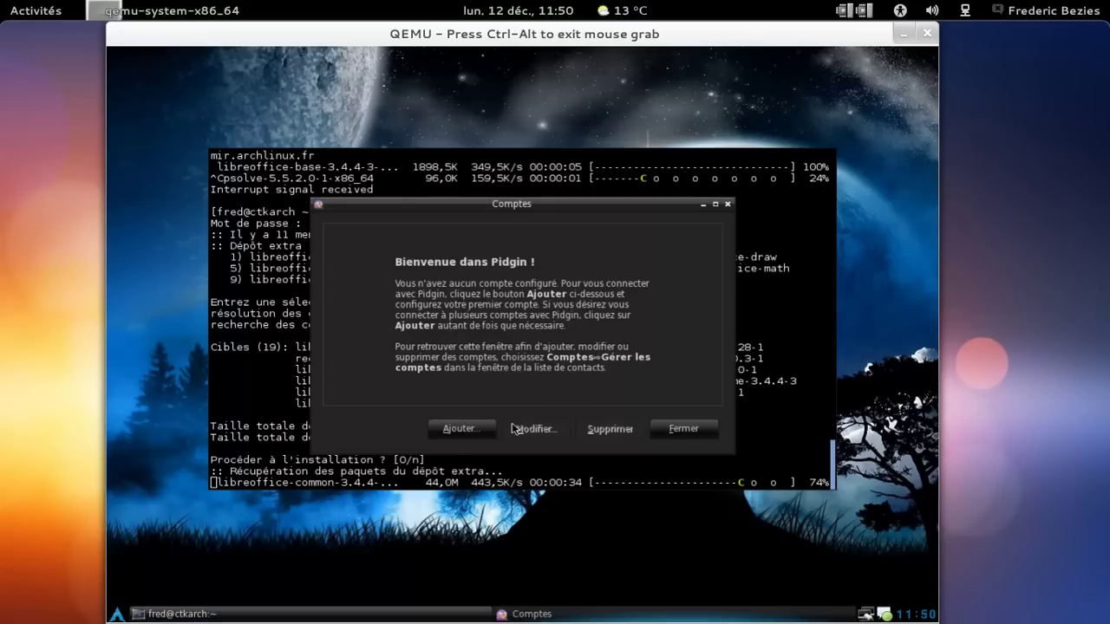
Start a new Google Talk account in Pidgin and enter the account username.
left_click(476, 430)
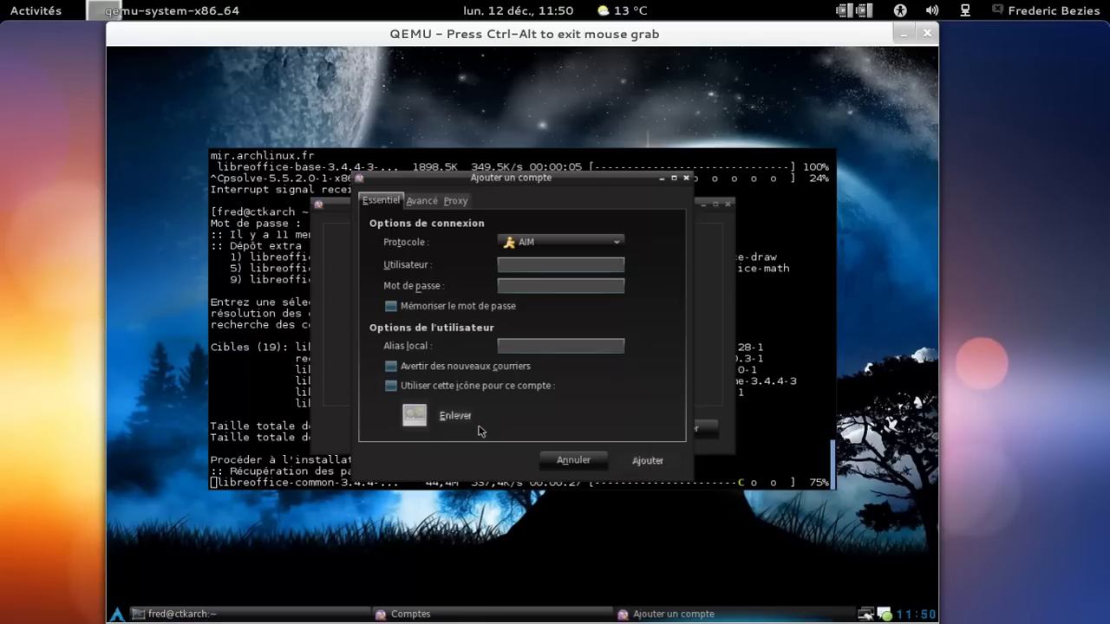
left_click(592, 243)
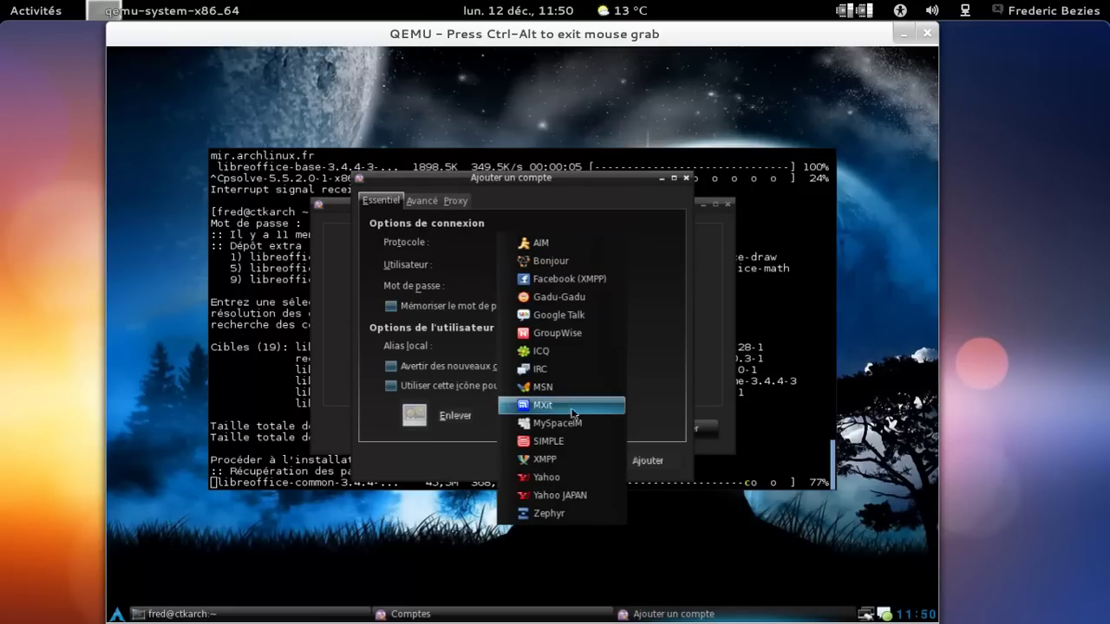
left_click(572, 315)
left_click(563, 265)
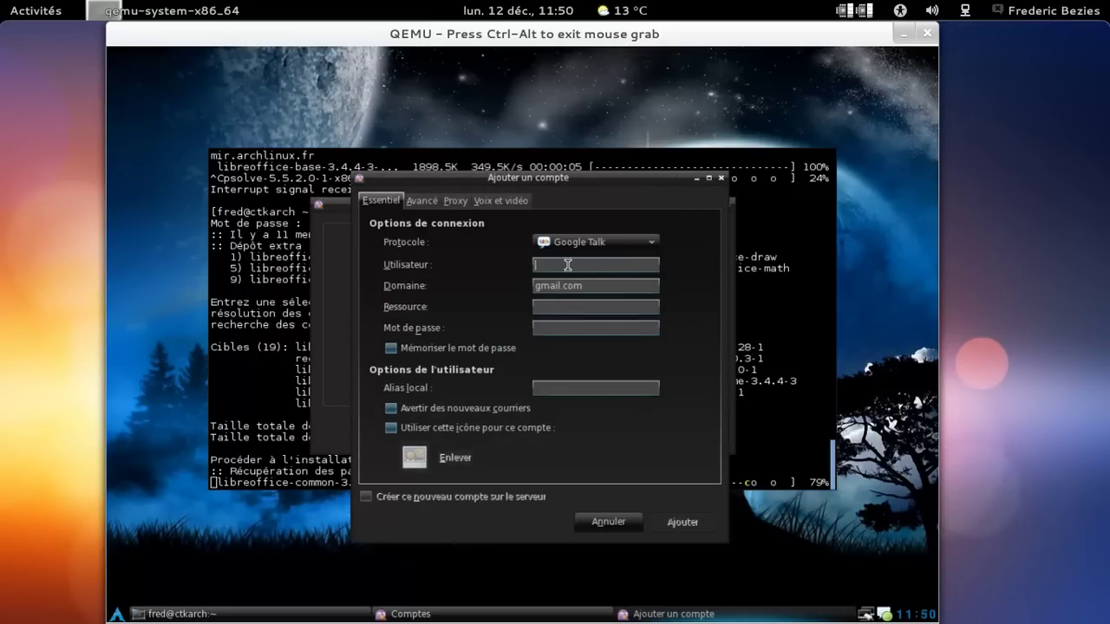
key("Tab")
key("Tab")
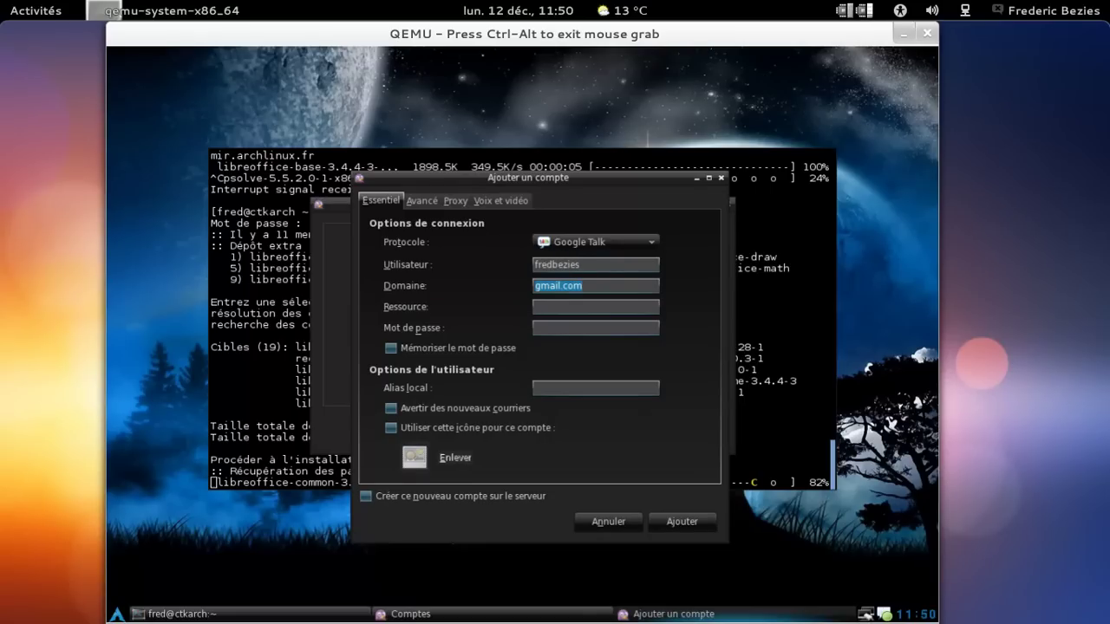
Enter the account password with Remember password, set the local alias, and create the account.
type("•••••••")
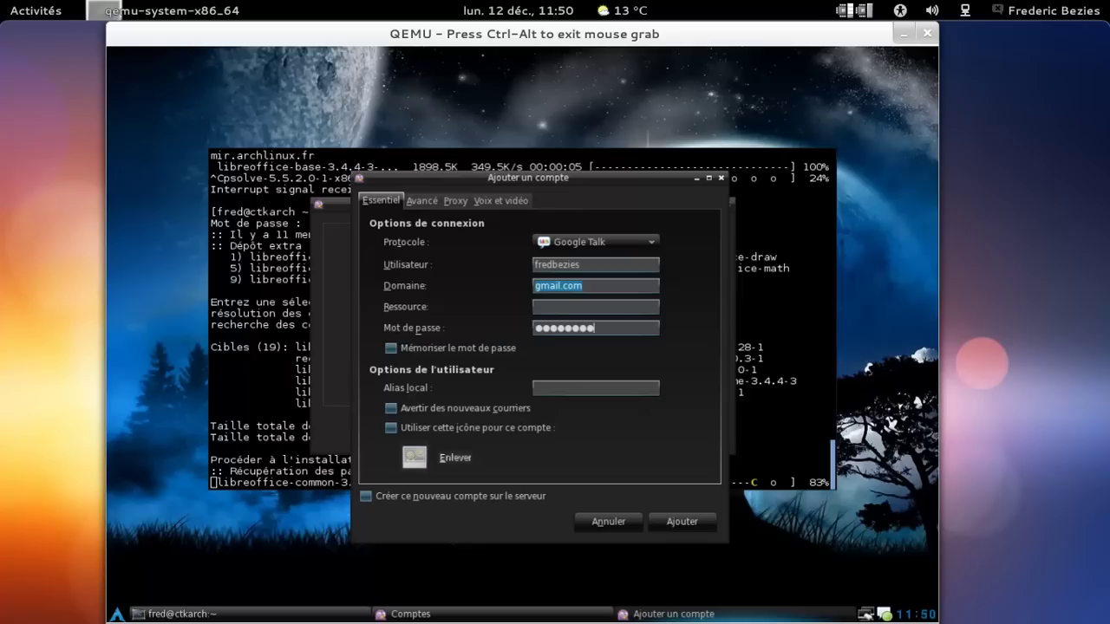
left_click(478, 351)
key("BackSpace")
key("BackSpace")
key("BackSpace")
key("BackSpace")
key("BackSpace")
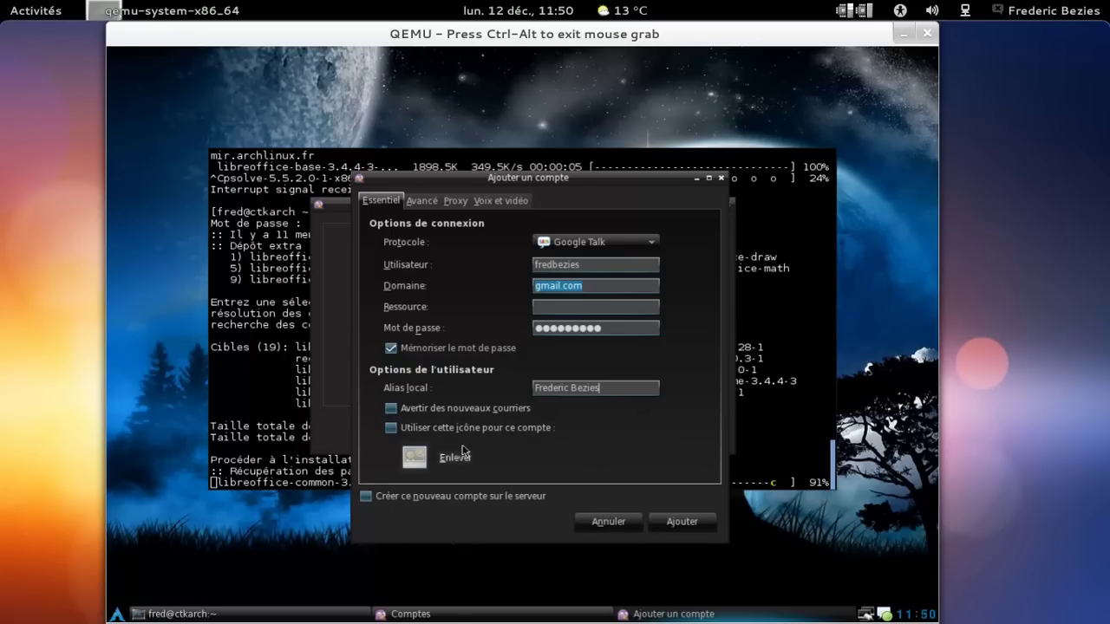
left_click(676, 522)
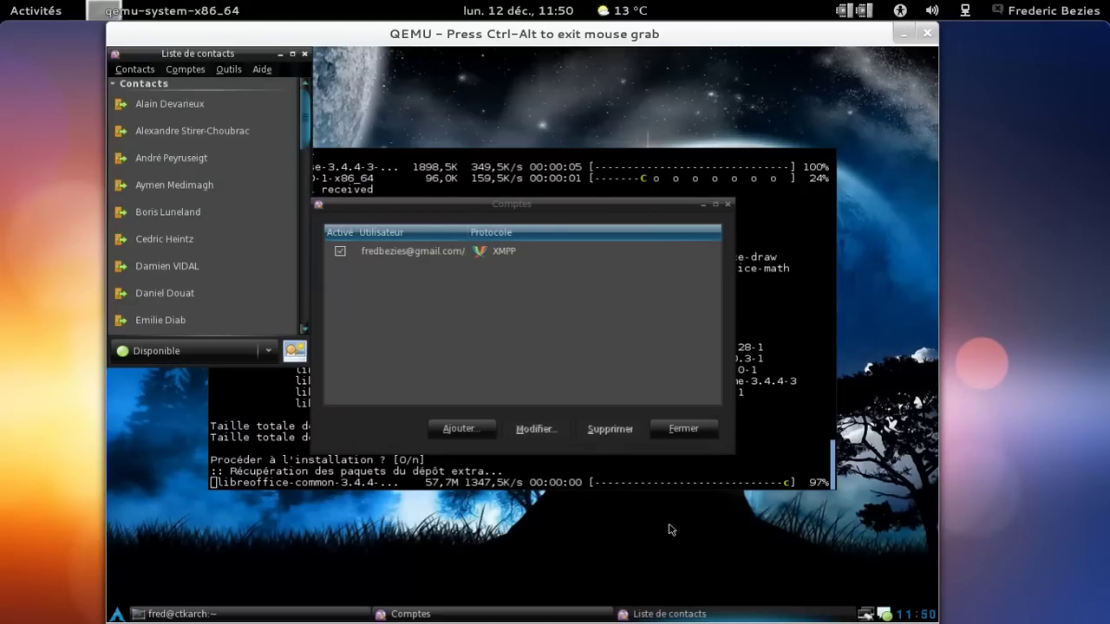
Close the accounts window and enlarge the contact list to browse the contacts.
left_click(683, 429)
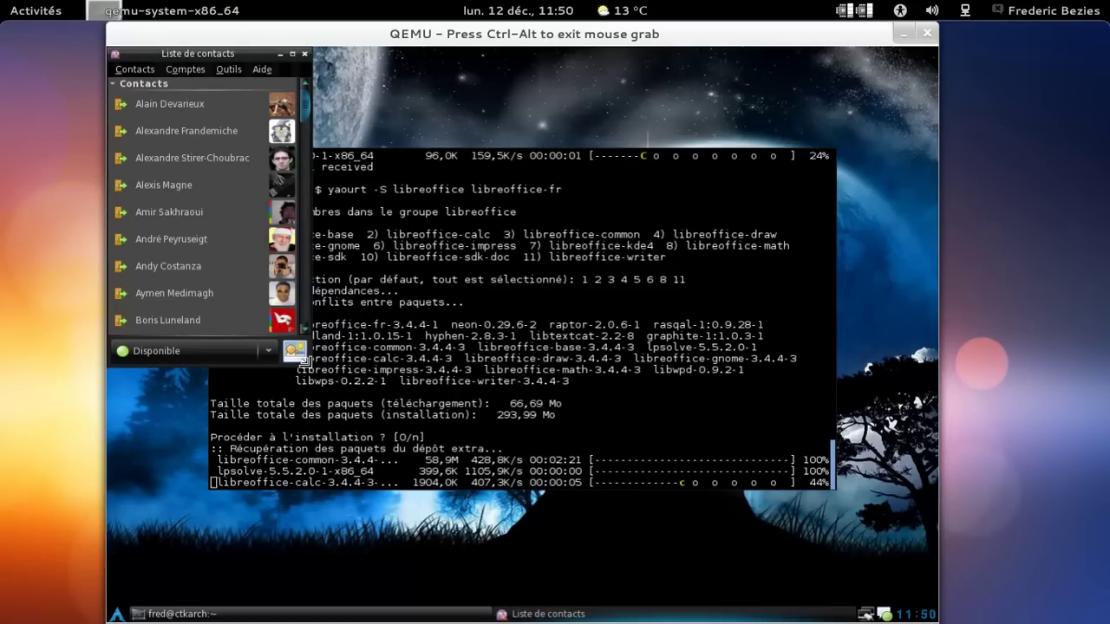
left_click_drag(305, 360, 366, 531)
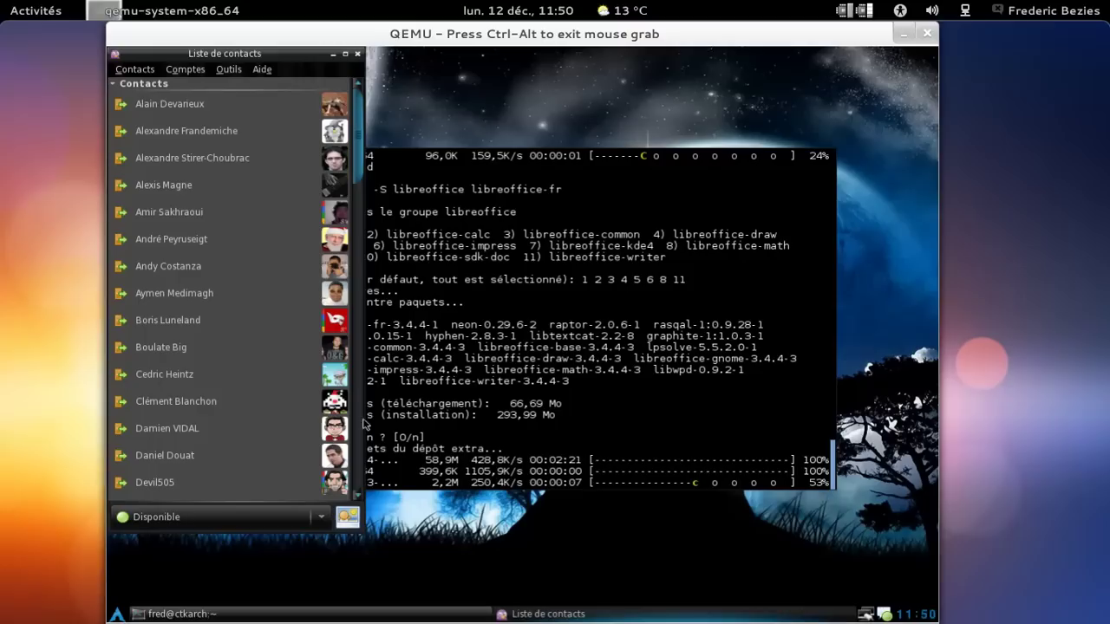
scroll(352, 278, "down", 10)
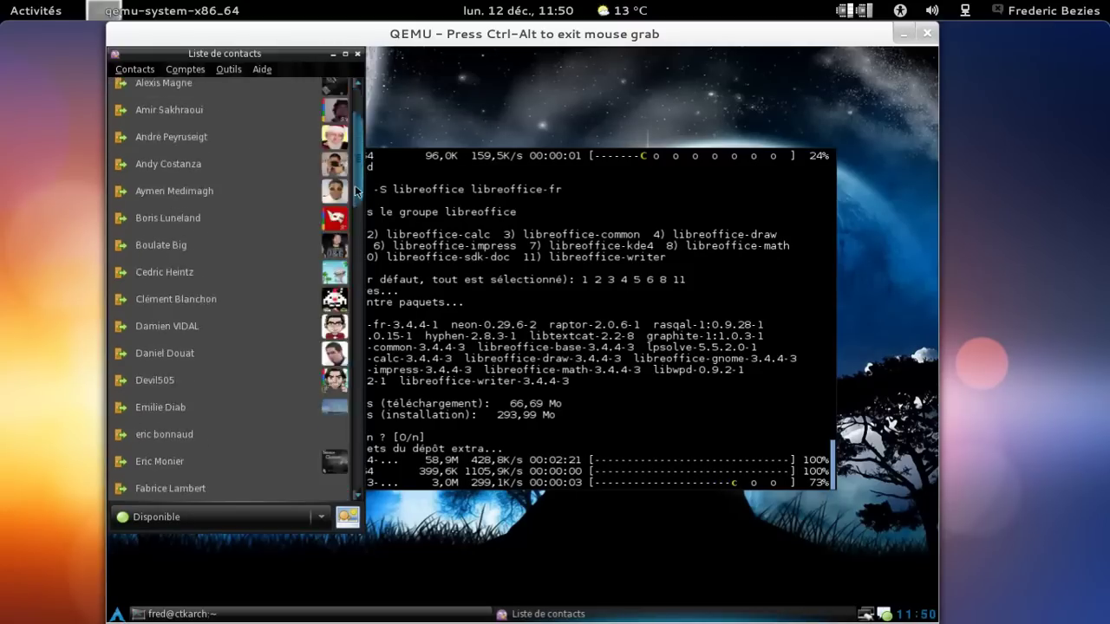
scroll(351, 277, "down", 1)
scroll(349, 278, "down", 9)
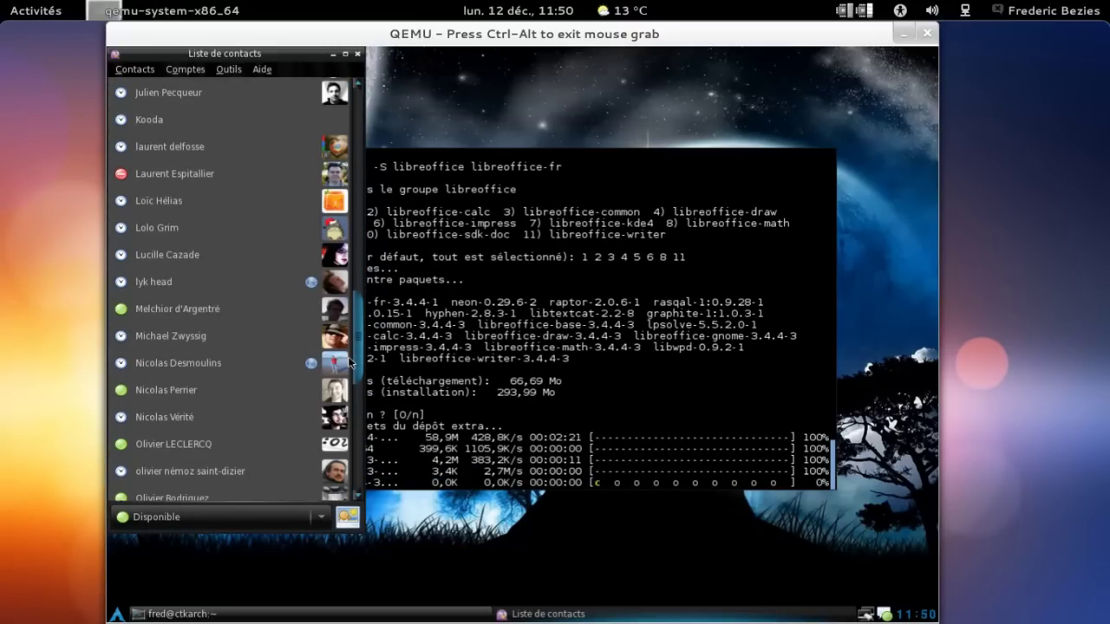
scroll(350, 381, "down", 10)
scroll(351, 456, "down", 2)
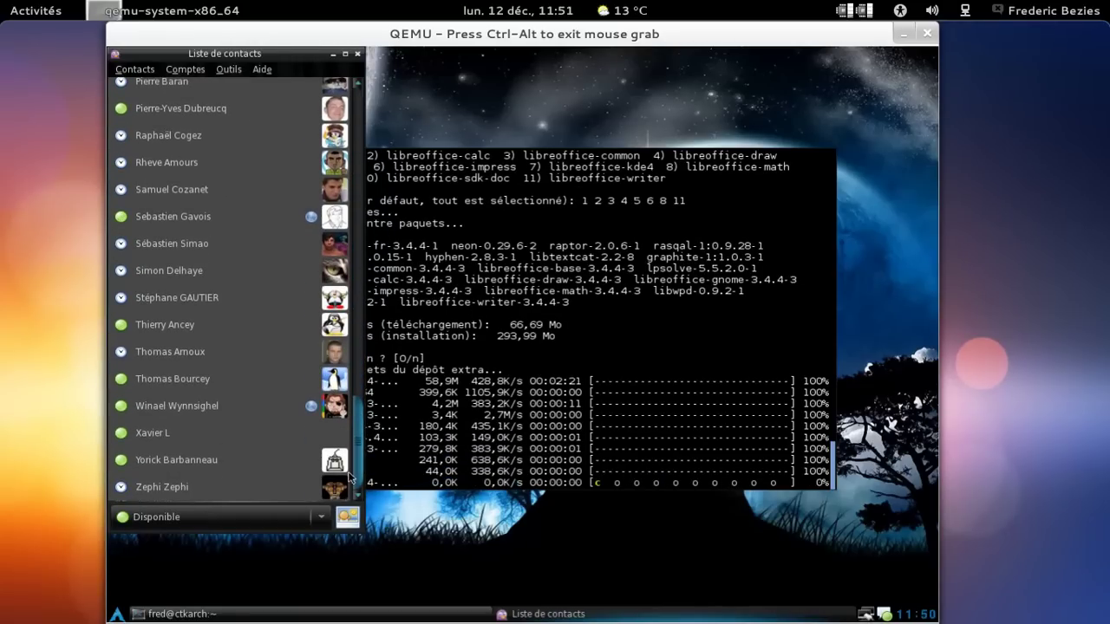
left_click_drag(350, 477, 352, 87)
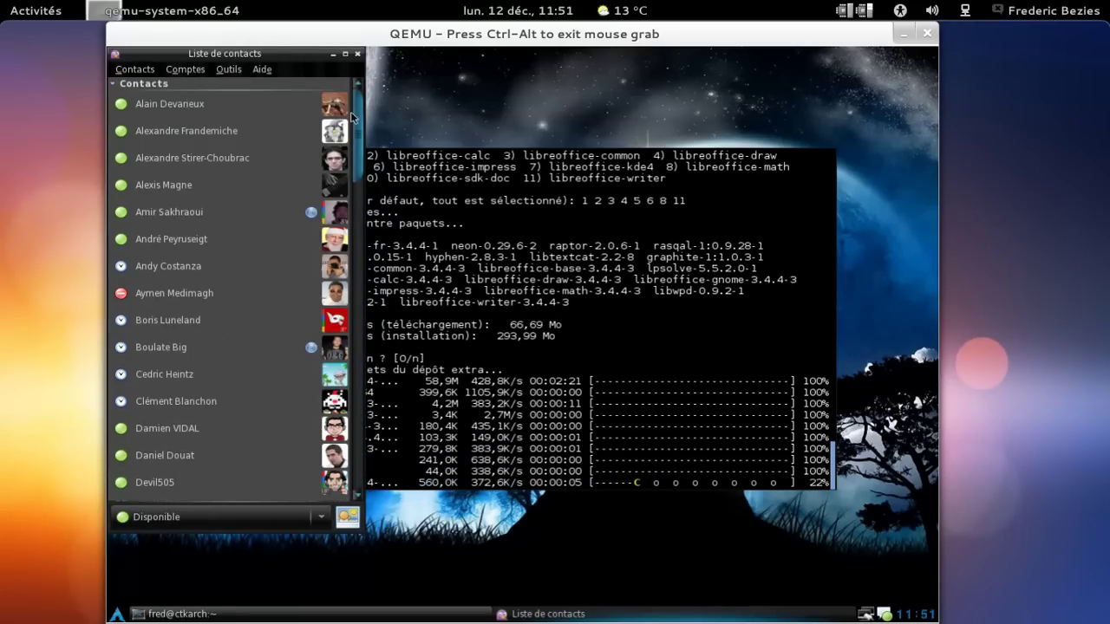
Check Pidgin's version (2.10.1) in its about box, then quit via Contacts > Quitter.
left_click(261, 70)
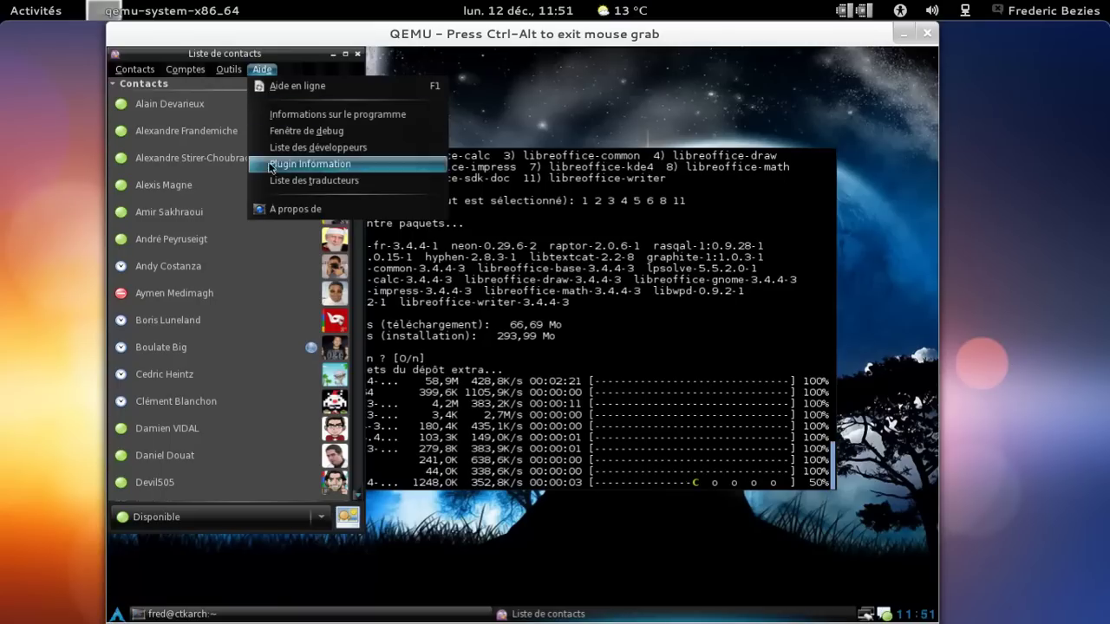
left_click(271, 211)
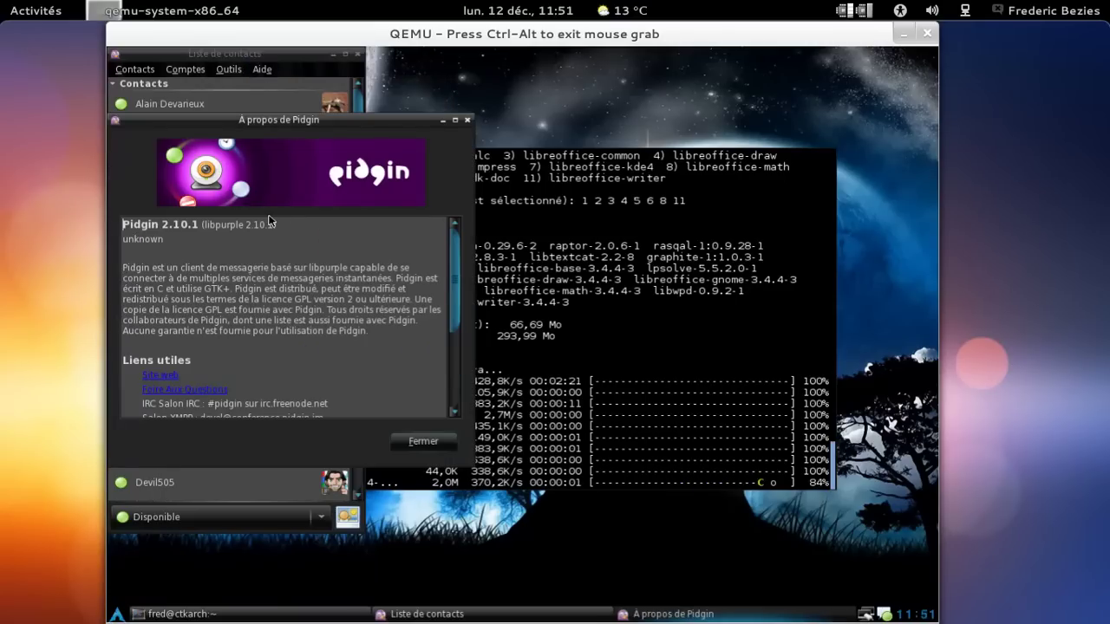
left_click(467, 121)
left_click(134, 69)
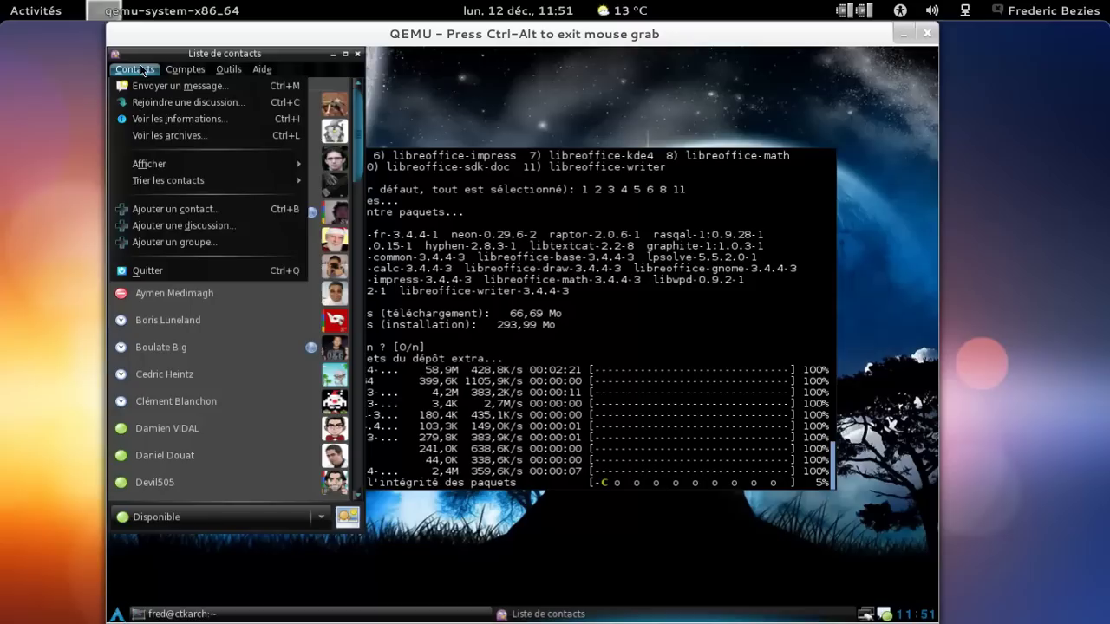
left_click(158, 267)
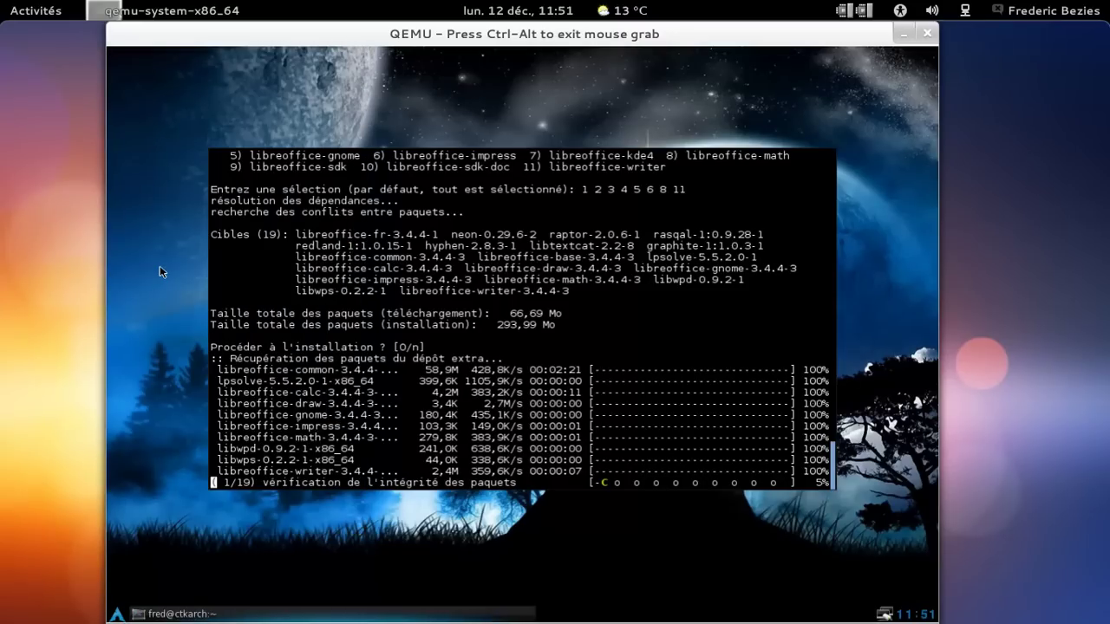
Launch Éditeur d'image GIMP from the start menu's Graphisme category.
left_click(116, 614)
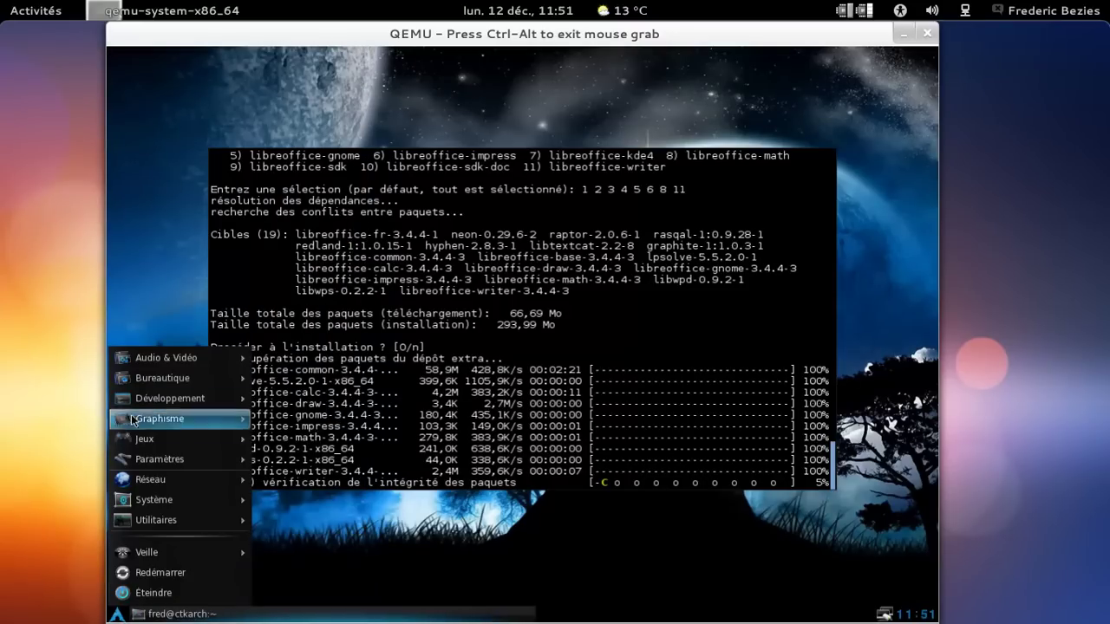
mouse_move(133, 387)
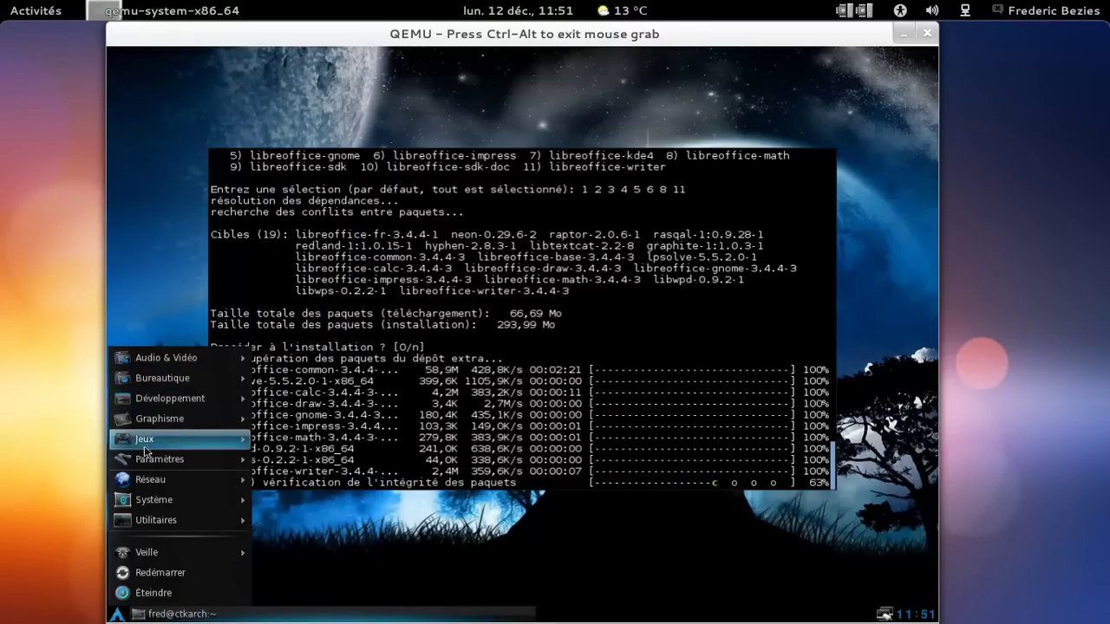
mouse_move(147, 419)
left_click(274, 459)
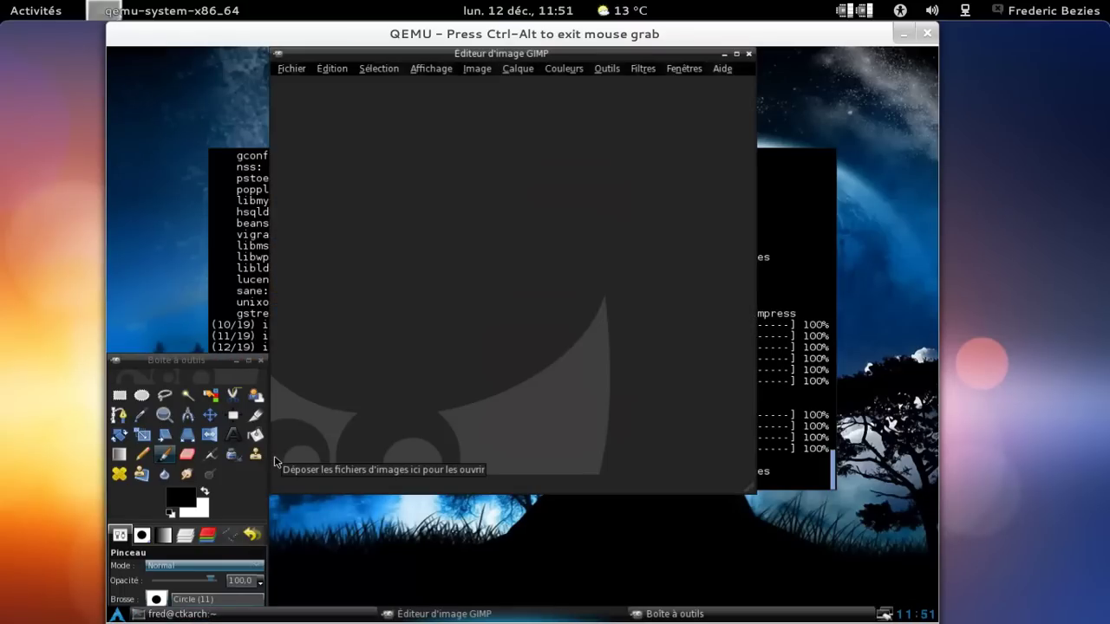
Move the toolbox up beside the image window and open the Calque menu.
left_click_drag(216, 362, 216, 53)
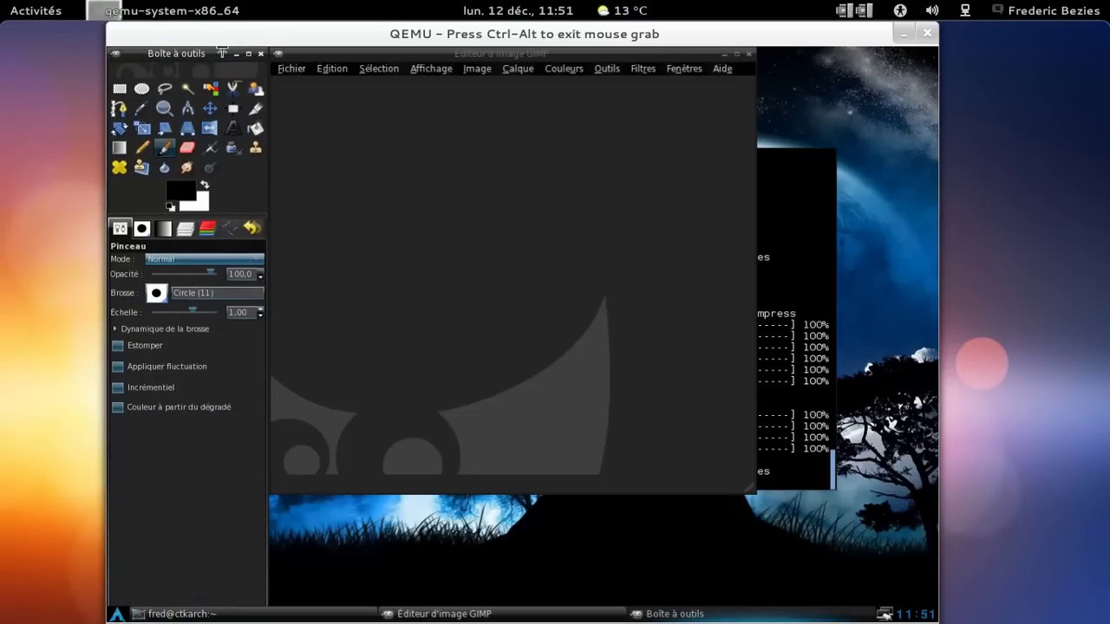
left_click(518, 68)
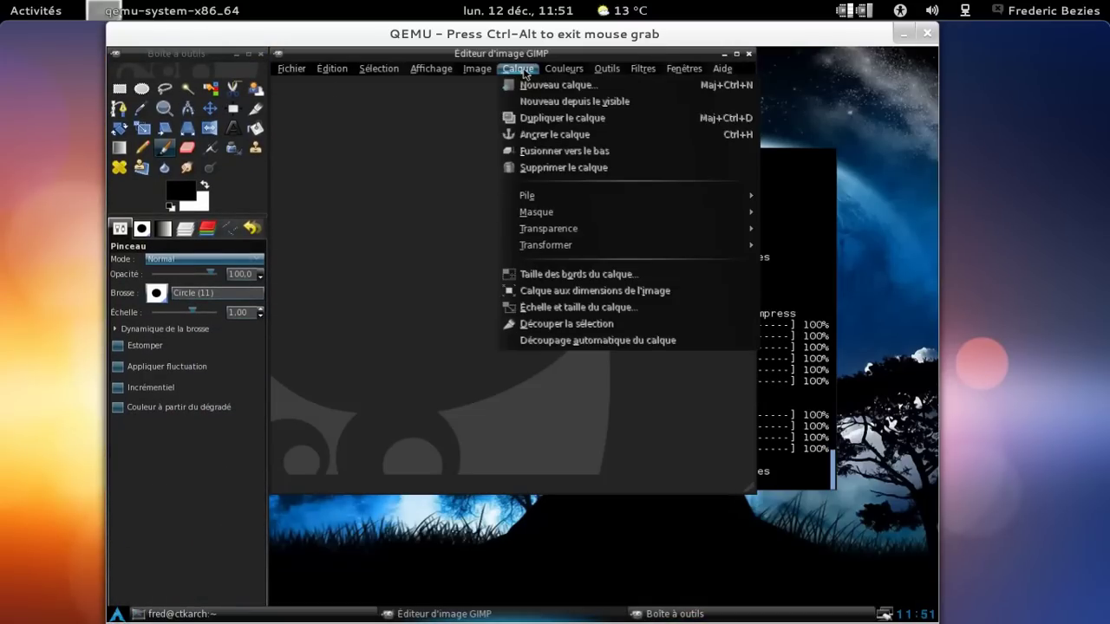
mouse_move(428, 72)
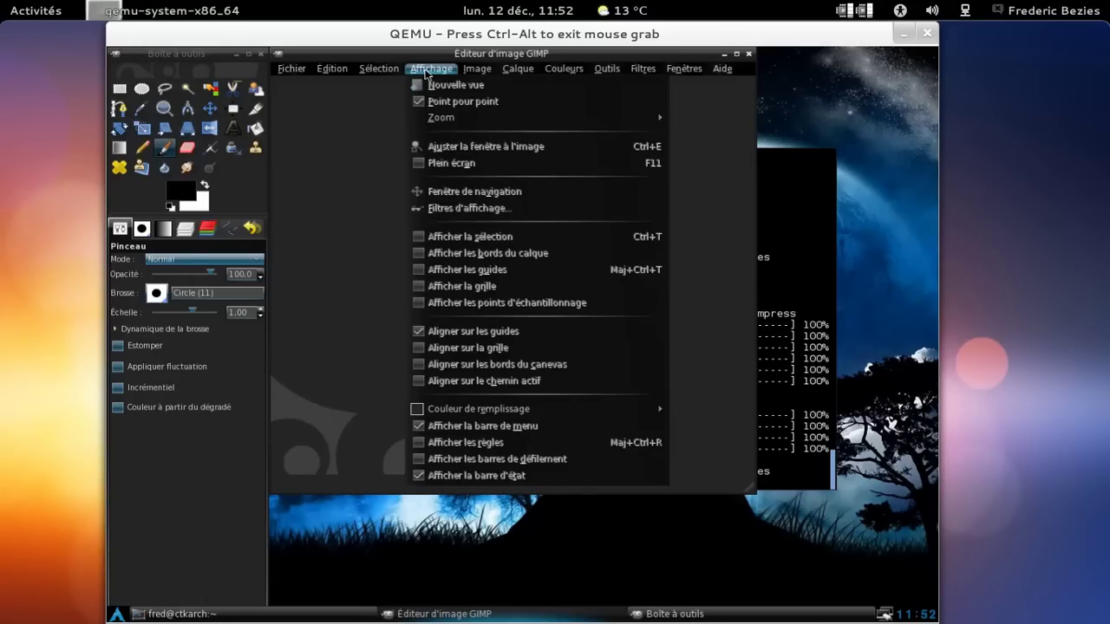
Browse the Affichage, Sélection, Outils, Filtres and Edition menus of the image editor.
mouse_move(345, 76)
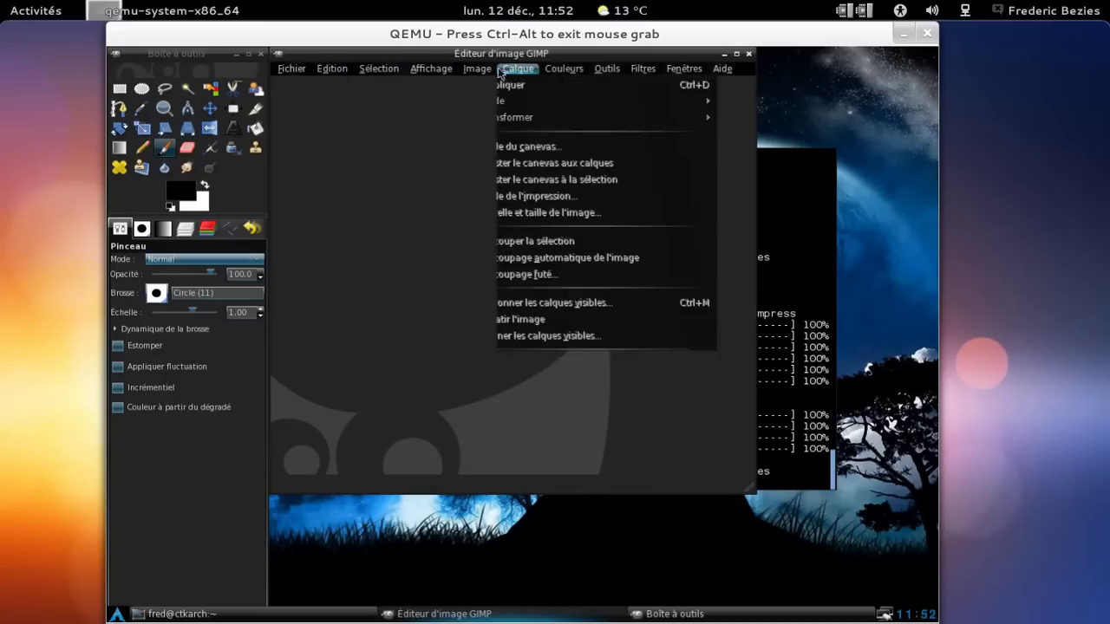
mouse_move(600, 77)
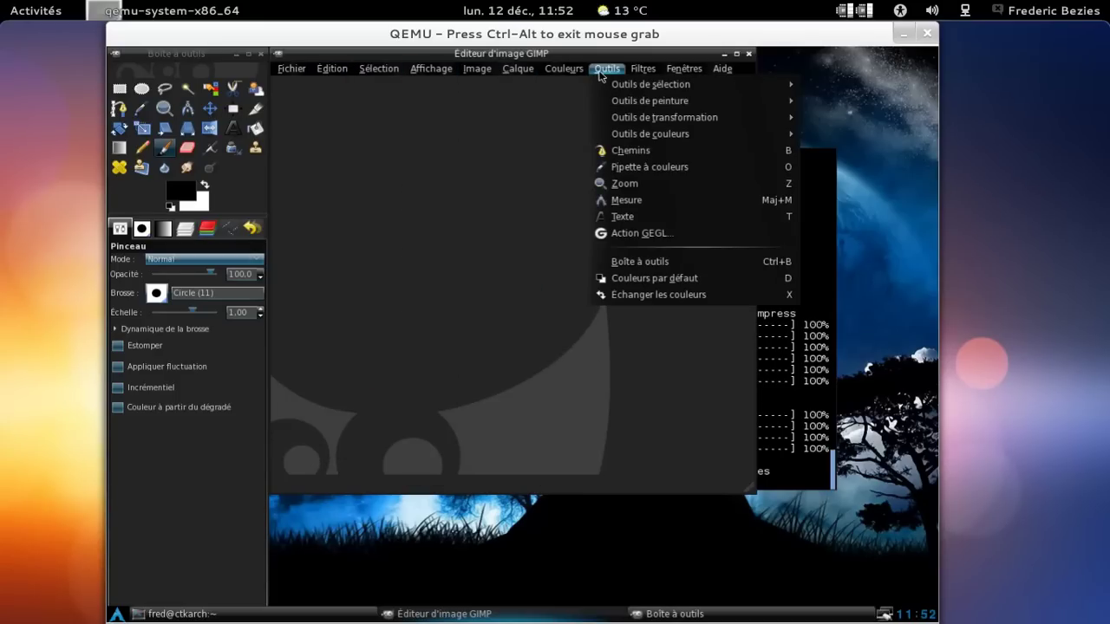
mouse_move(660, 76)
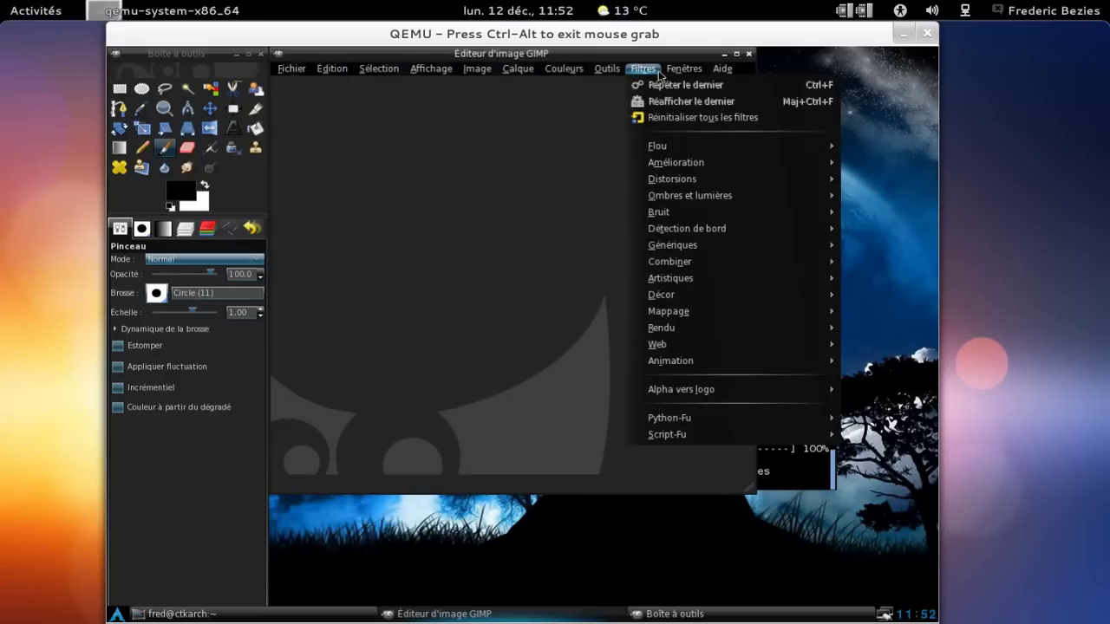
mouse_move(505, 73)
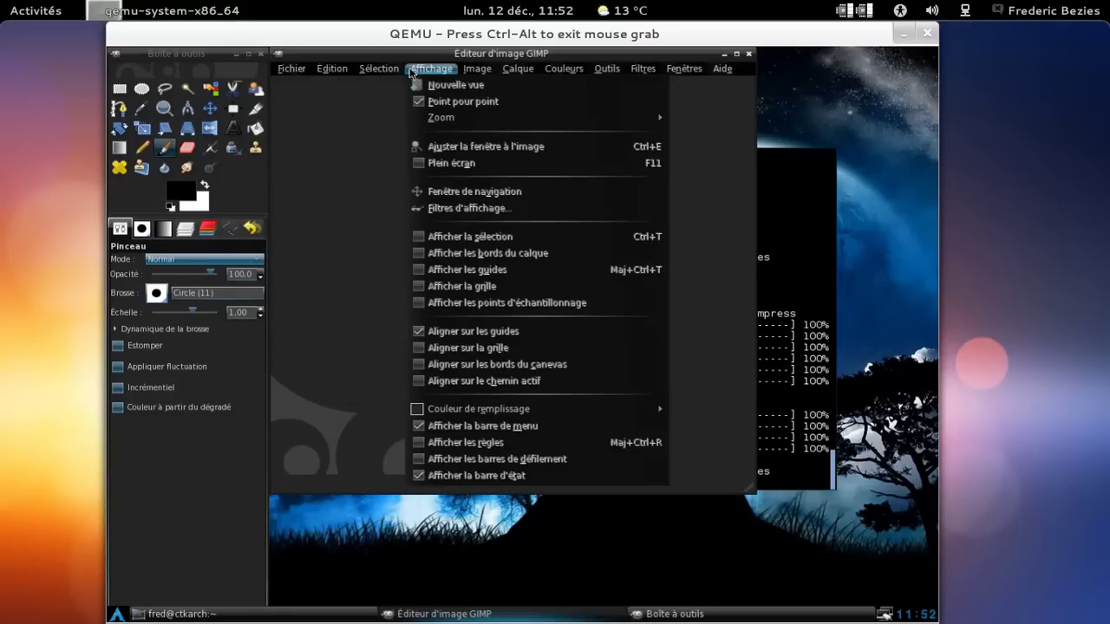
mouse_move(403, 73)
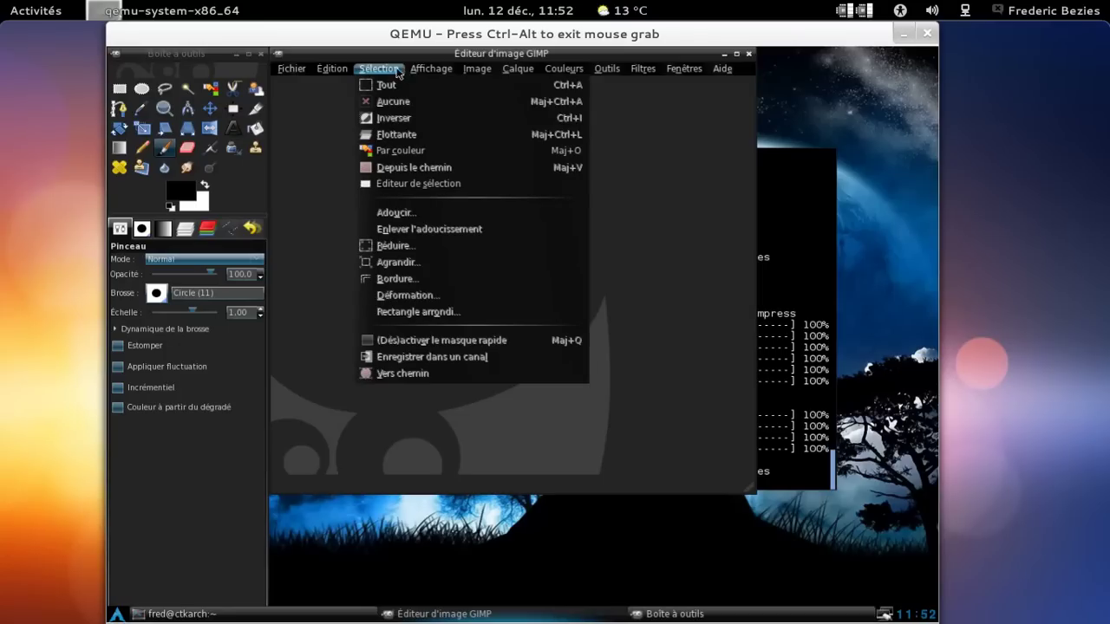
mouse_move(348, 73)
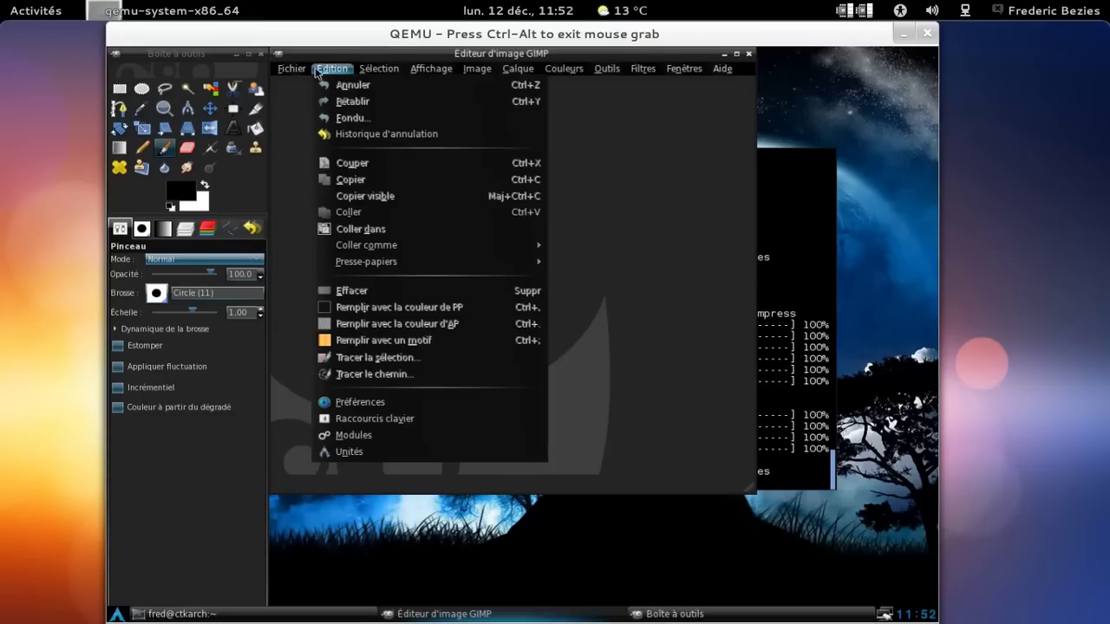
Tick Afficher la grille under Fenêtres d'images > Apparence, view Interface and Thème, then validate.
mouse_move(296, 74)
left_click(336, 402)
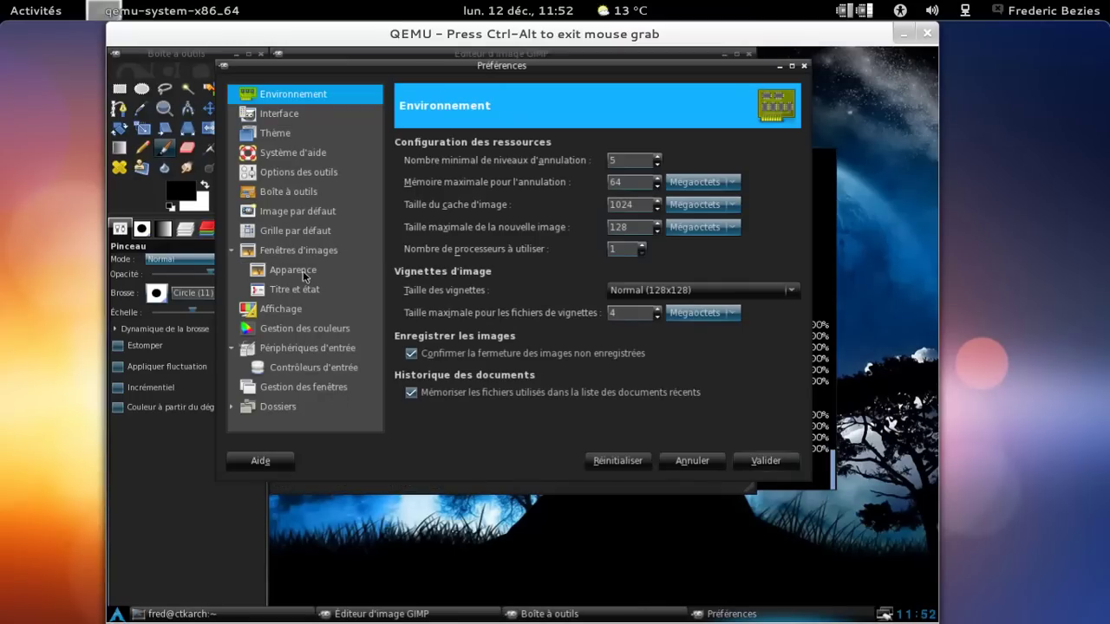
left_click(302, 274)
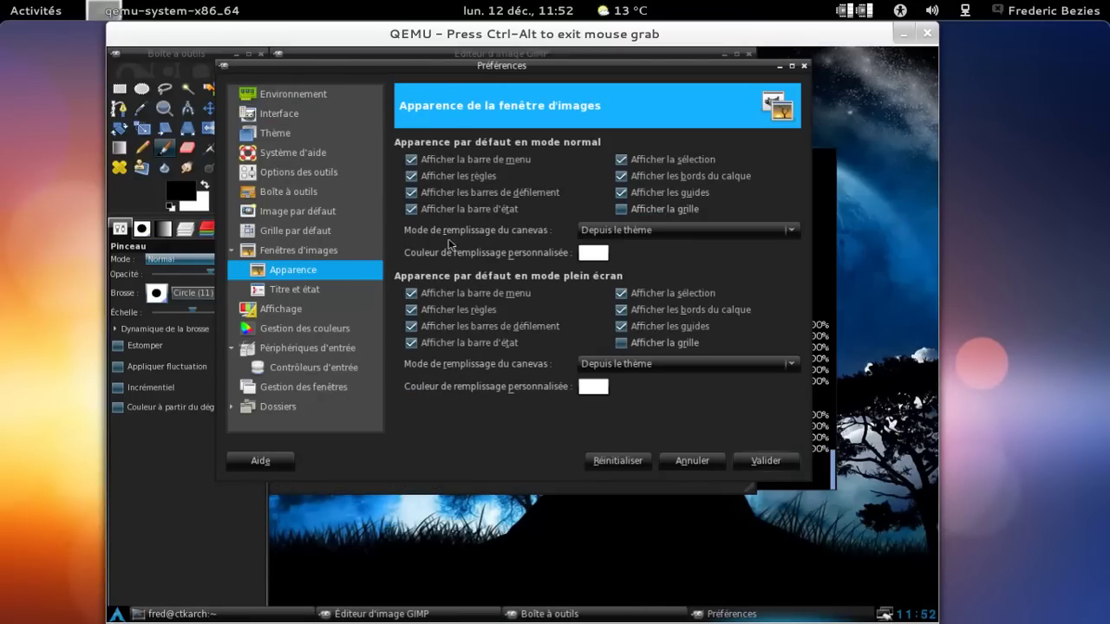
left_click(619, 210)
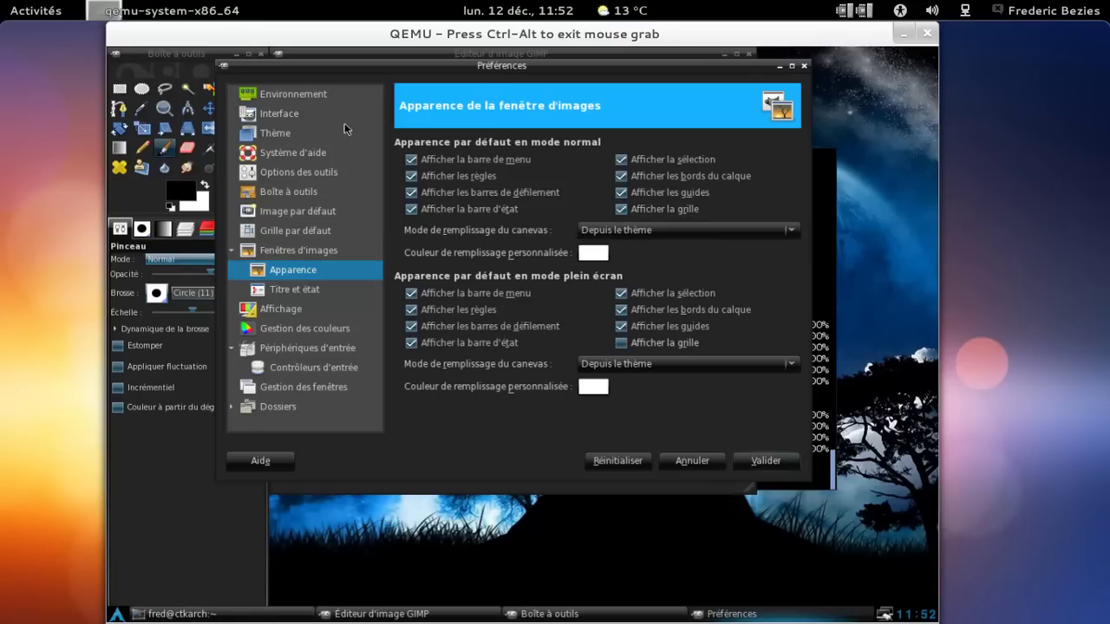
left_click(325, 116)
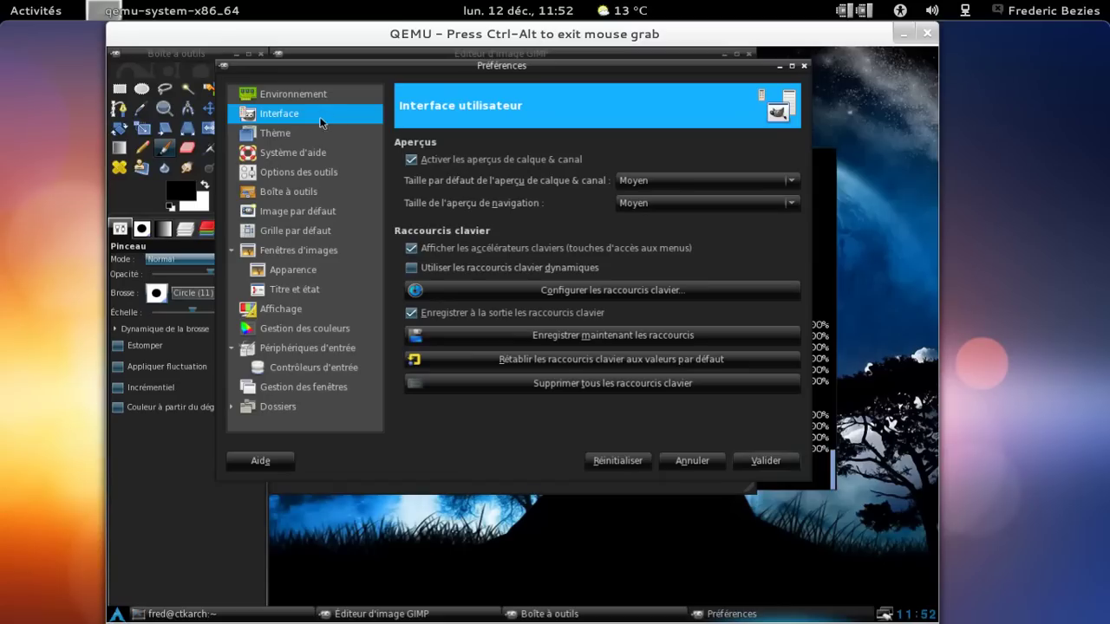
left_click(309, 135)
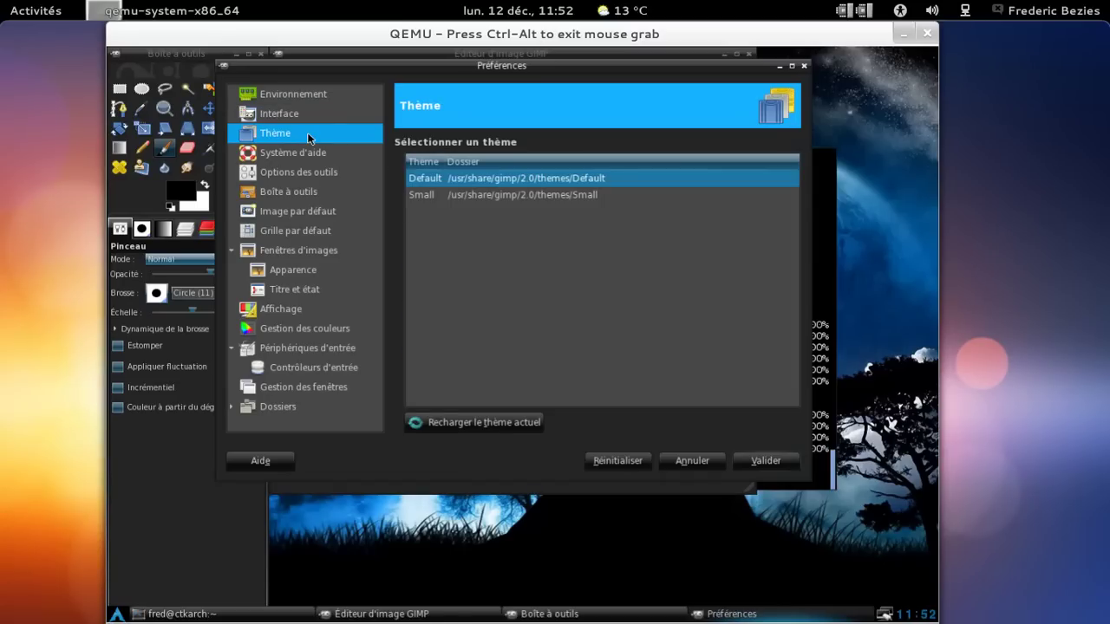
left_click(752, 463)
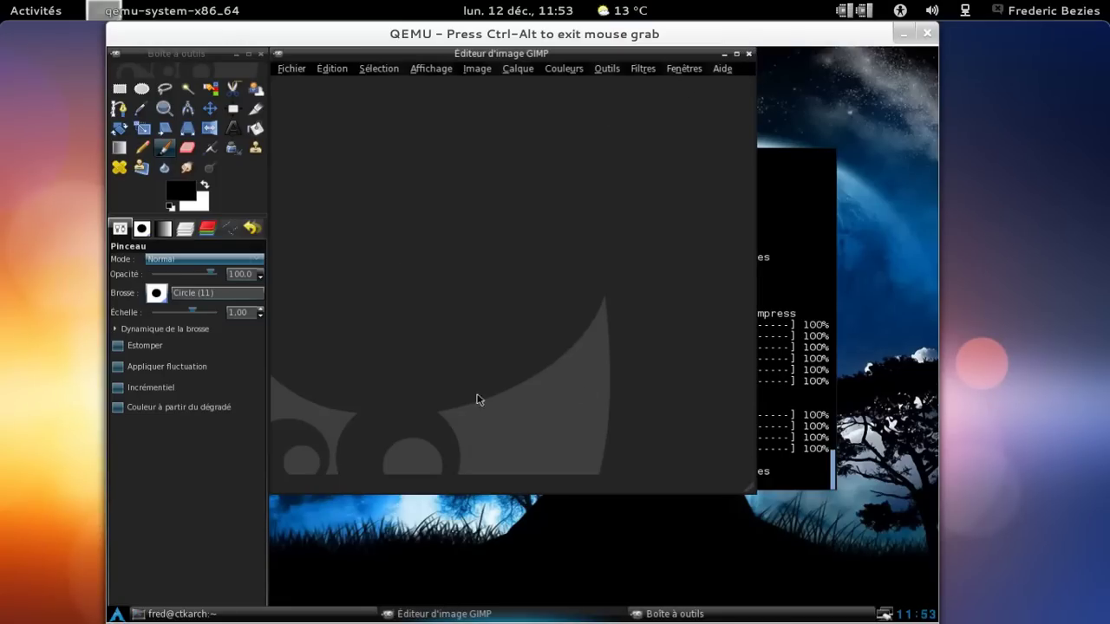
Quit GIMP and close the terminal with the exit command.
left_click(294, 69)
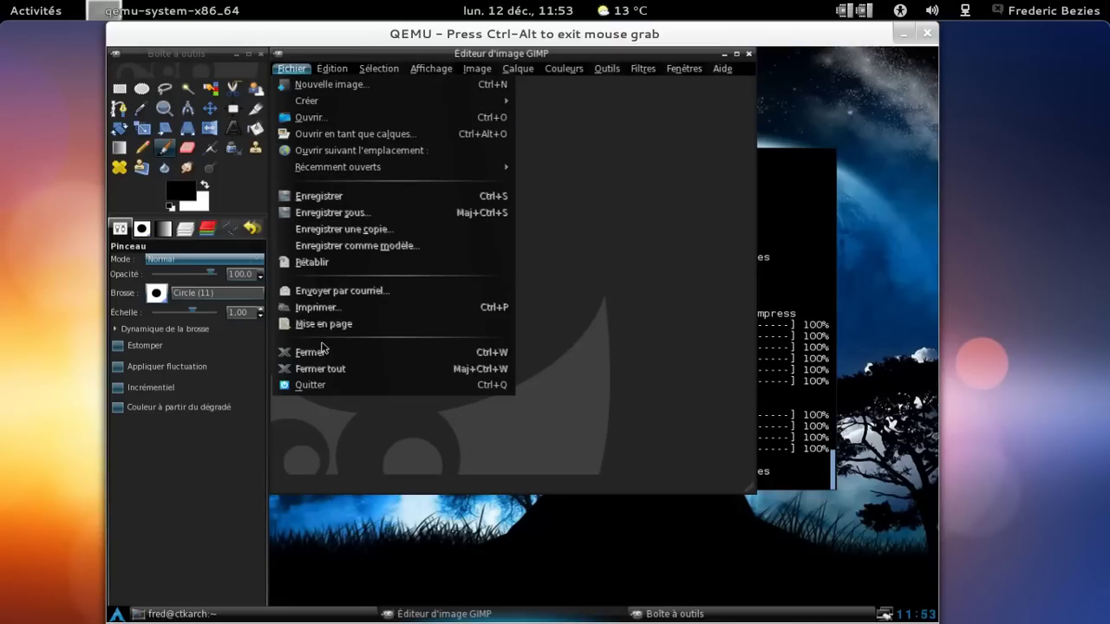
left_click(321, 388)
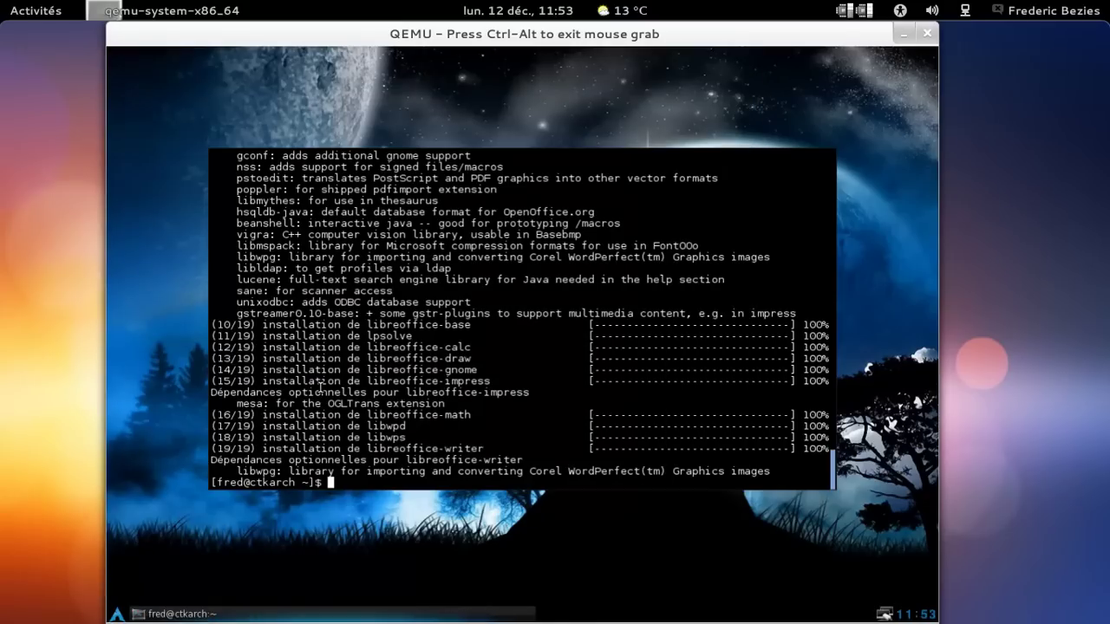
type("exit")
key("Return")
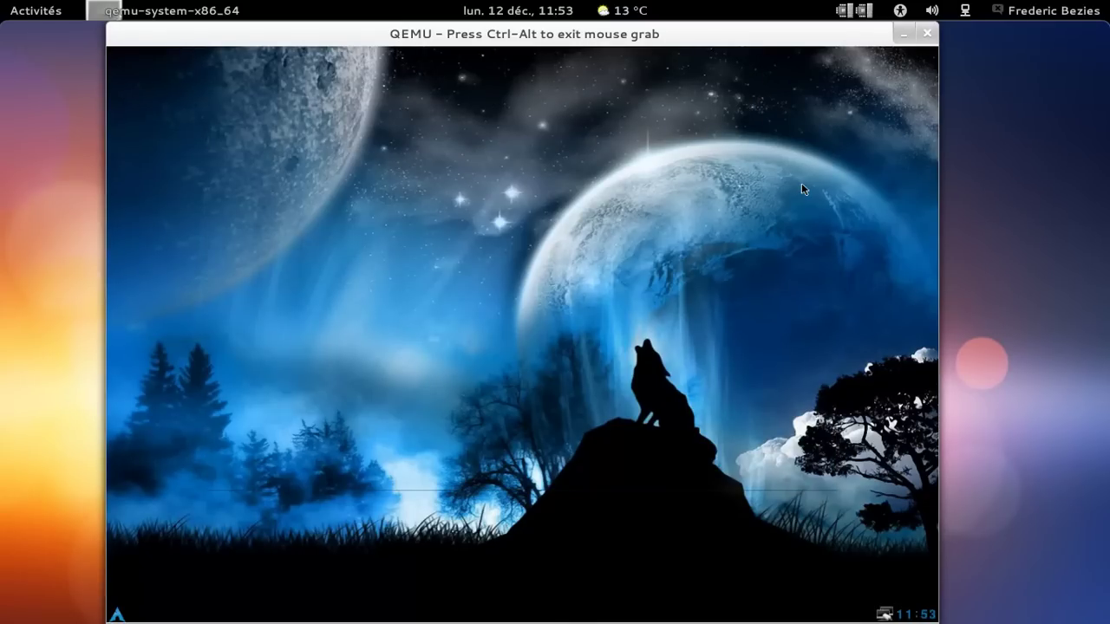
Launch LibreOffice Writer from the desktop menu's Bureautique submenu.
right_click(334, 103)
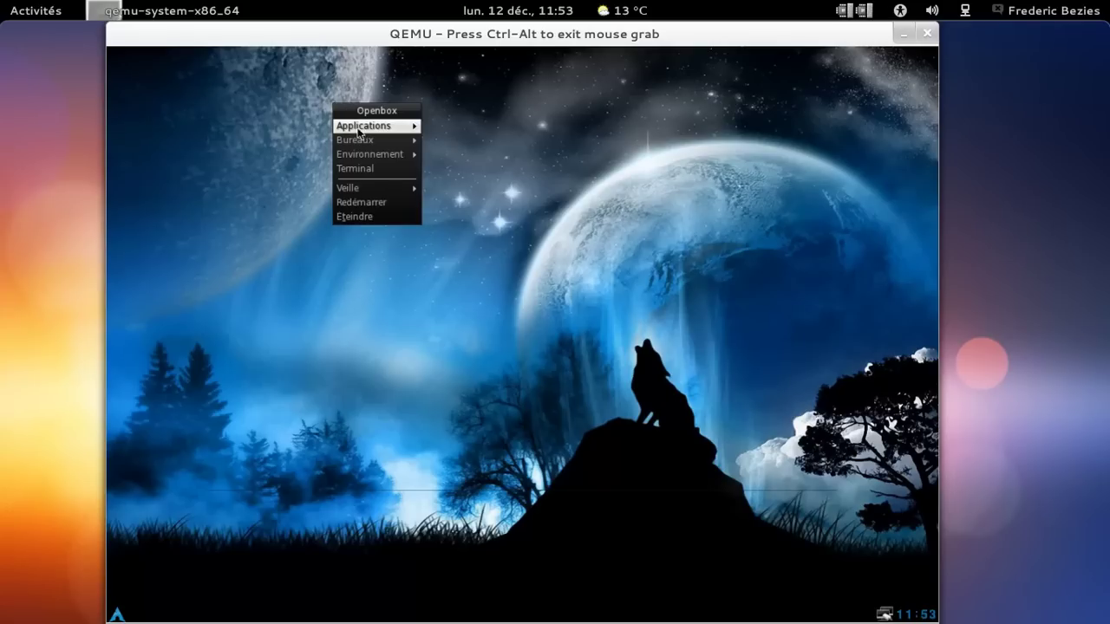
mouse_move(375, 141)
mouse_move(472, 139)
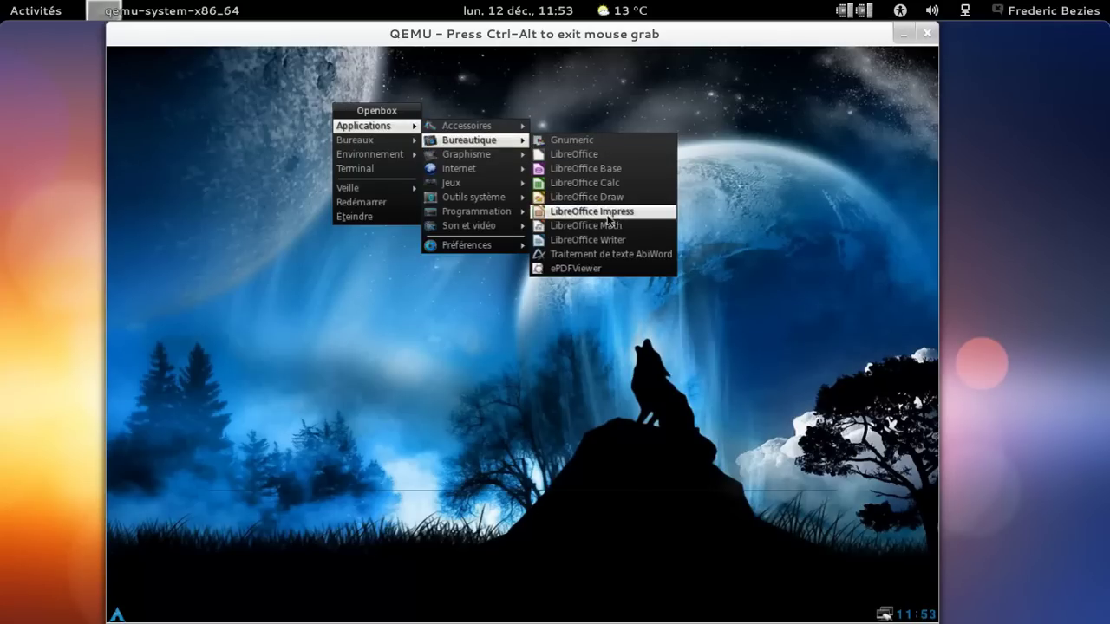
left_click(610, 240)
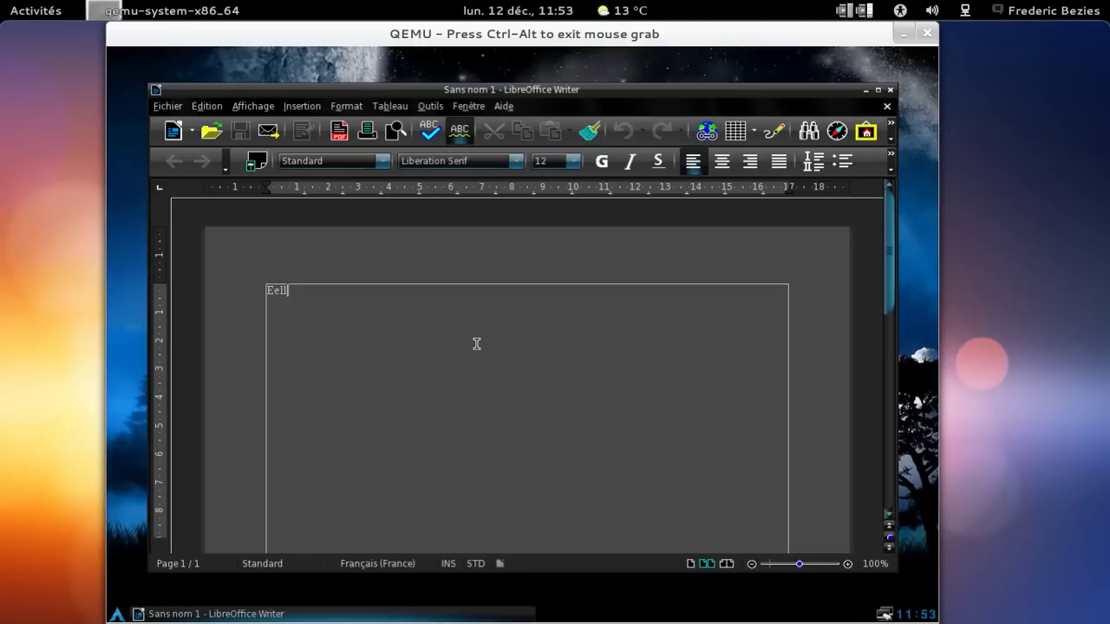
Type the French paragraph praising the distribution, ending 'avec ce genre d'icones:)'.
key("BackSpace")
key("BackSpace")
key("BackSpace")
type("lle est vraiment bie")
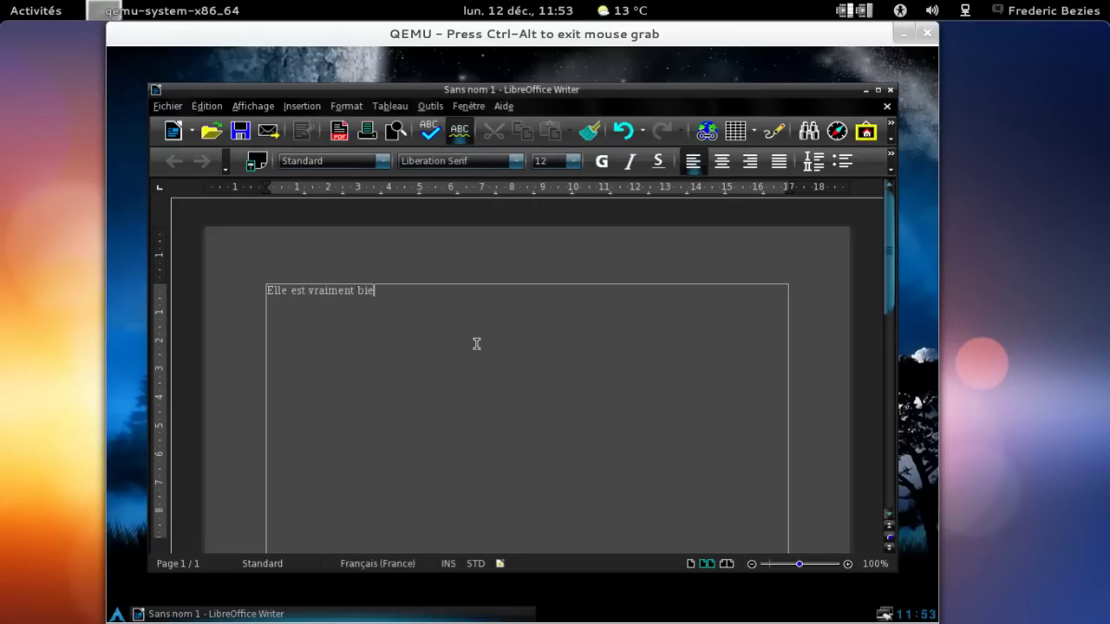
type("n cette distribution")
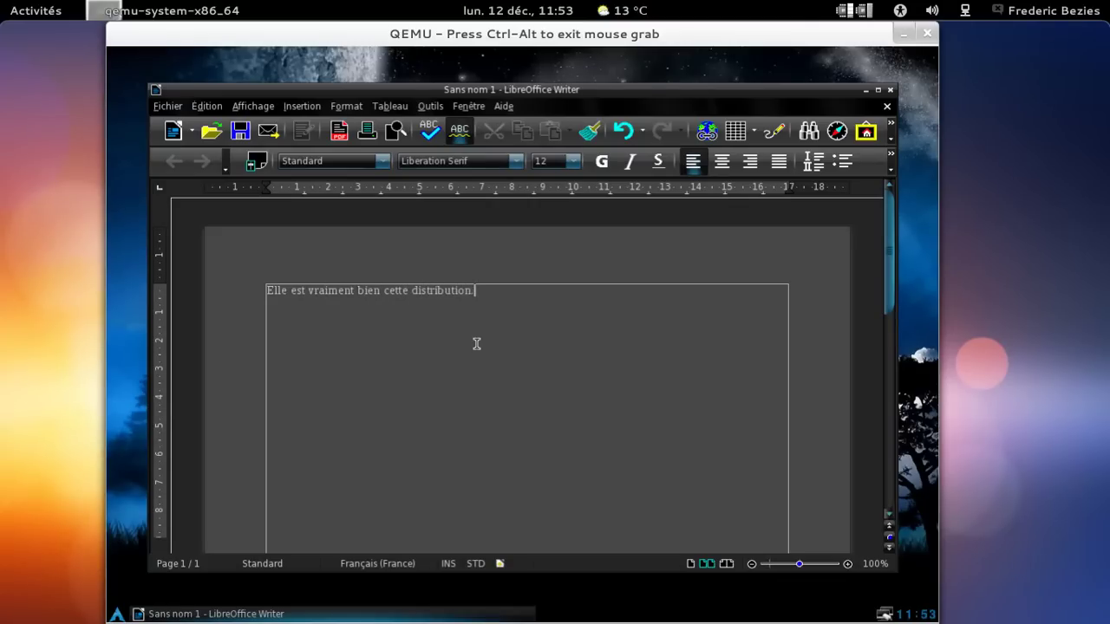
type(". Les couleurs sont s")
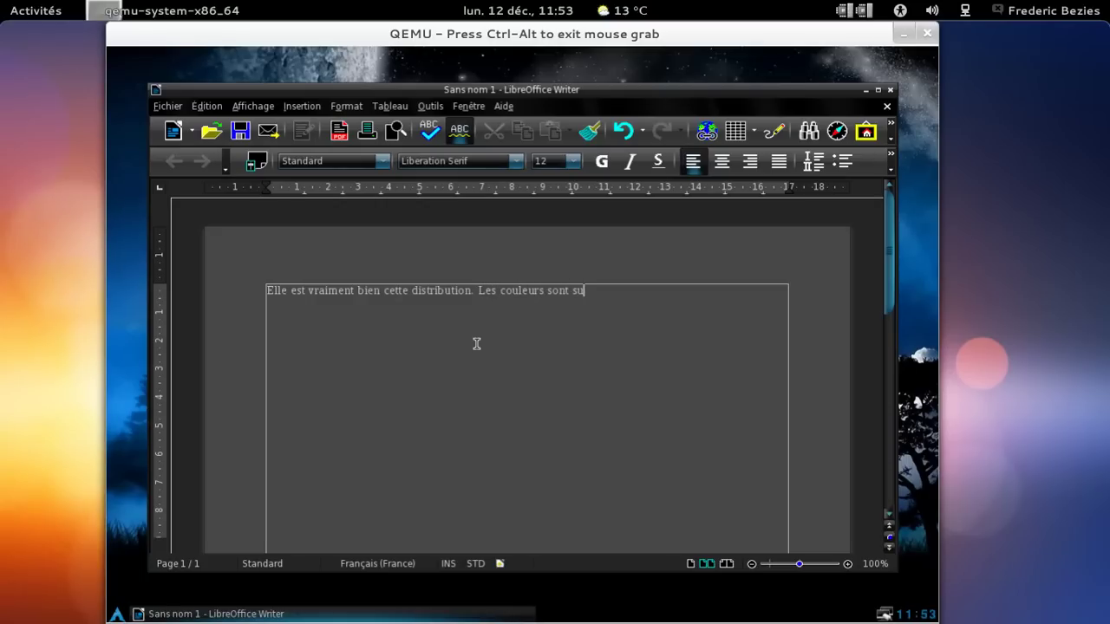
type("ympathique, lesthèmes aussi")
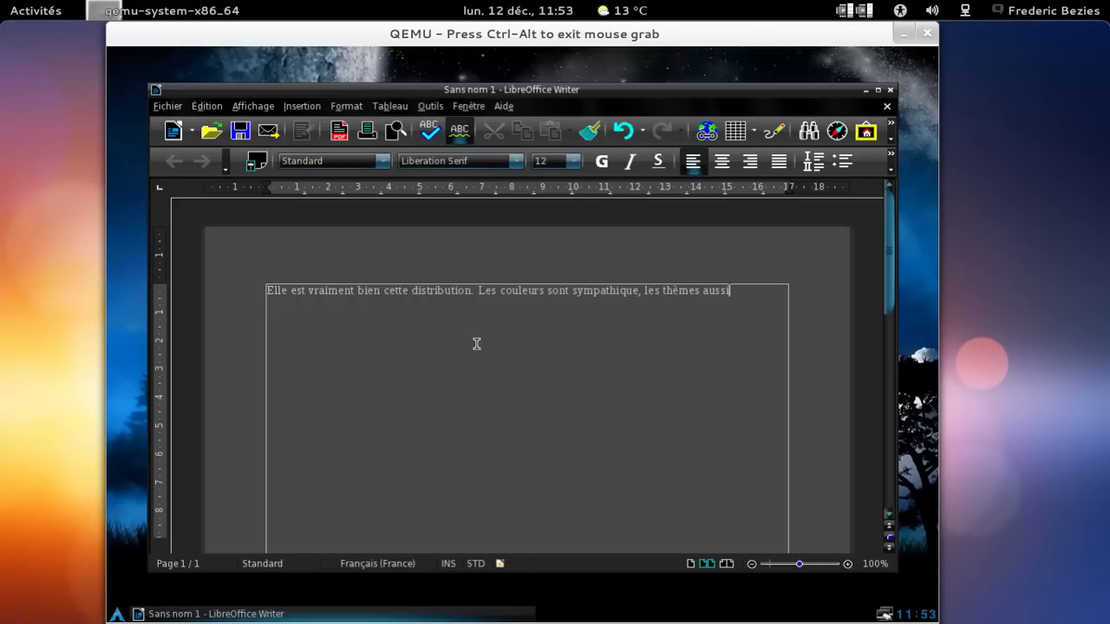
type(" et les")
key("BackSpace")
key("BackSpace")
key("BackSpace")
key("BackSpace")
key("BackSpace")
key("BackSpace")
key("BackSpace")
key("BackSpace")
type(", mais")
key("BackSpace")
key("BackSpace")
key("BackSpace")
type("ç")
key("BackSpace")
key("BackSpace")
type("o")
key("BackSpace")
key("BackSpace")
key("BackSpace")
type(", on a l'impression d'çp")
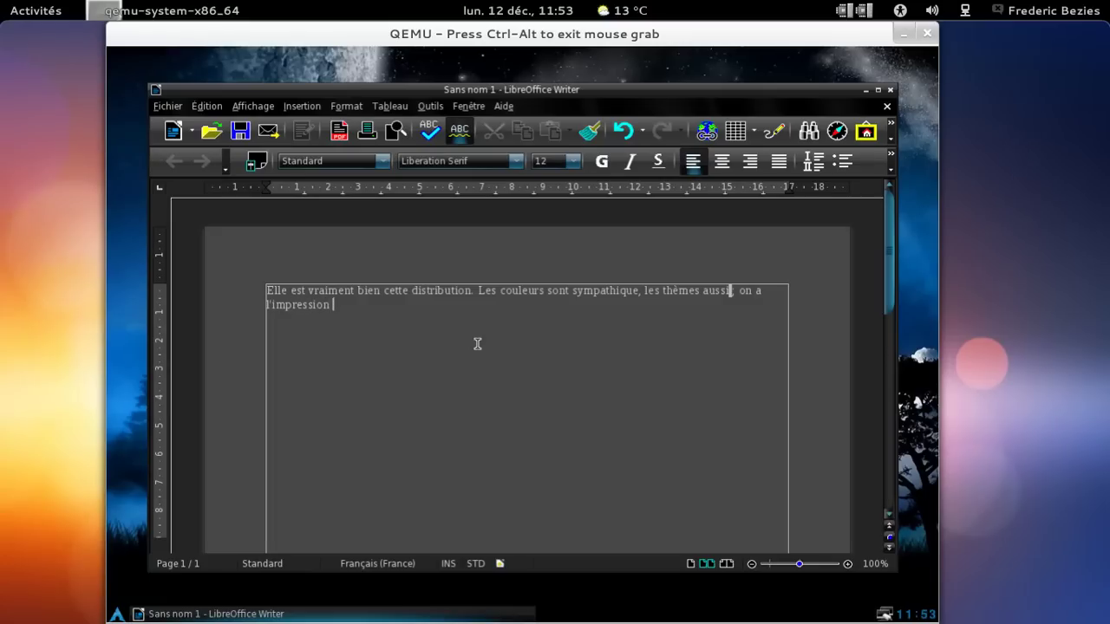
key("BackSpace")
key("BackSpace")
type("avoir une machine 16 b")
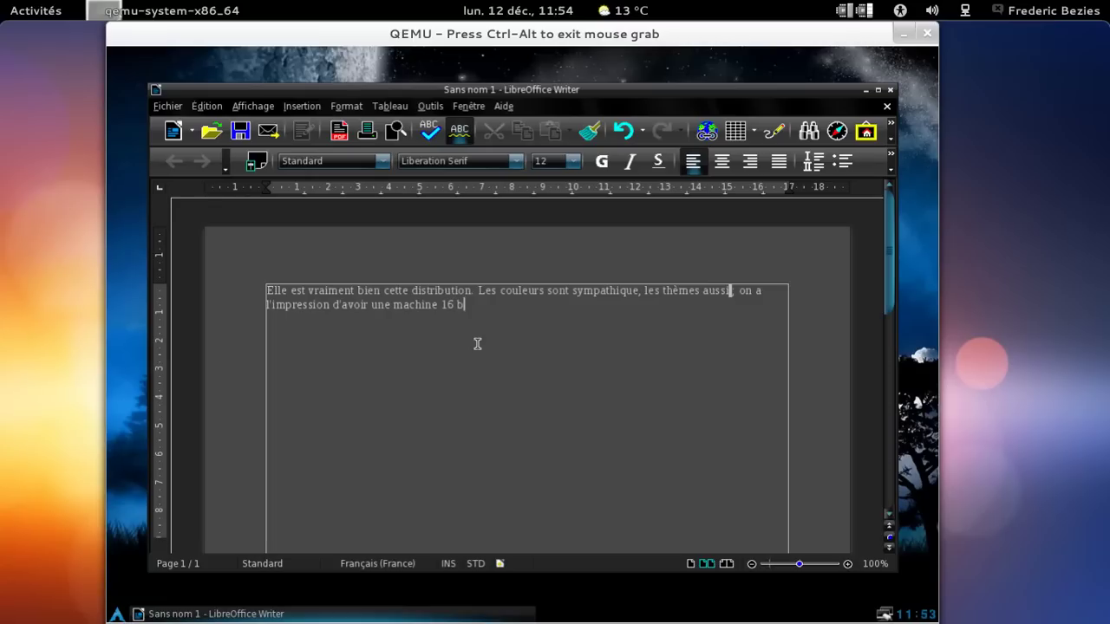
type("its avec ce genre d'icones:)")
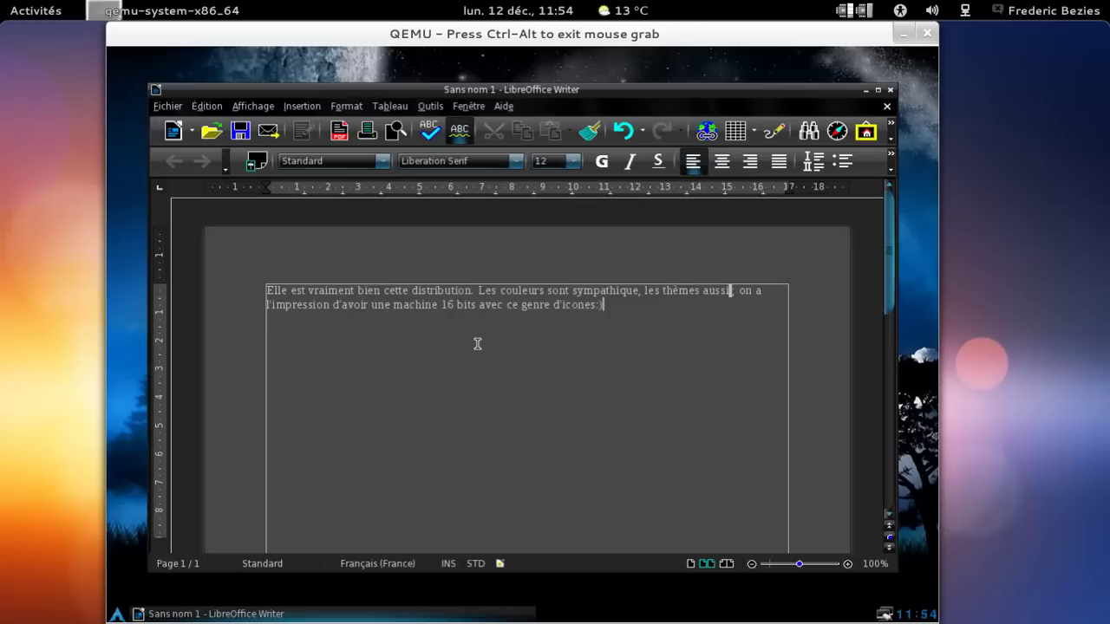
Set the whole paragraph to 26 pt and open Outils > Options.
key("ctrl+a")
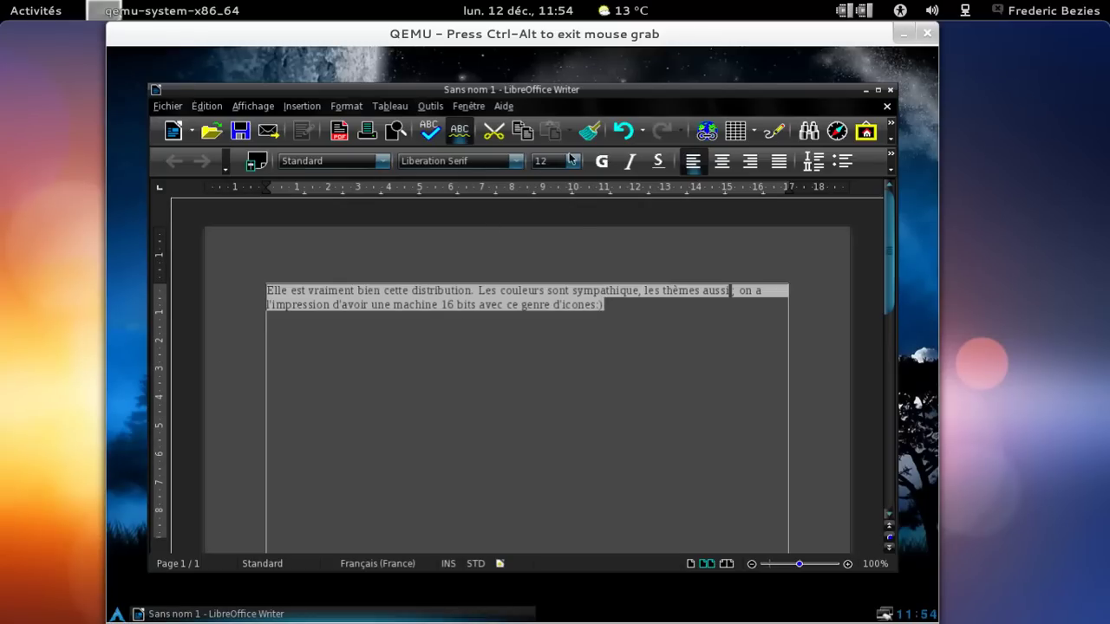
left_click(573, 161)
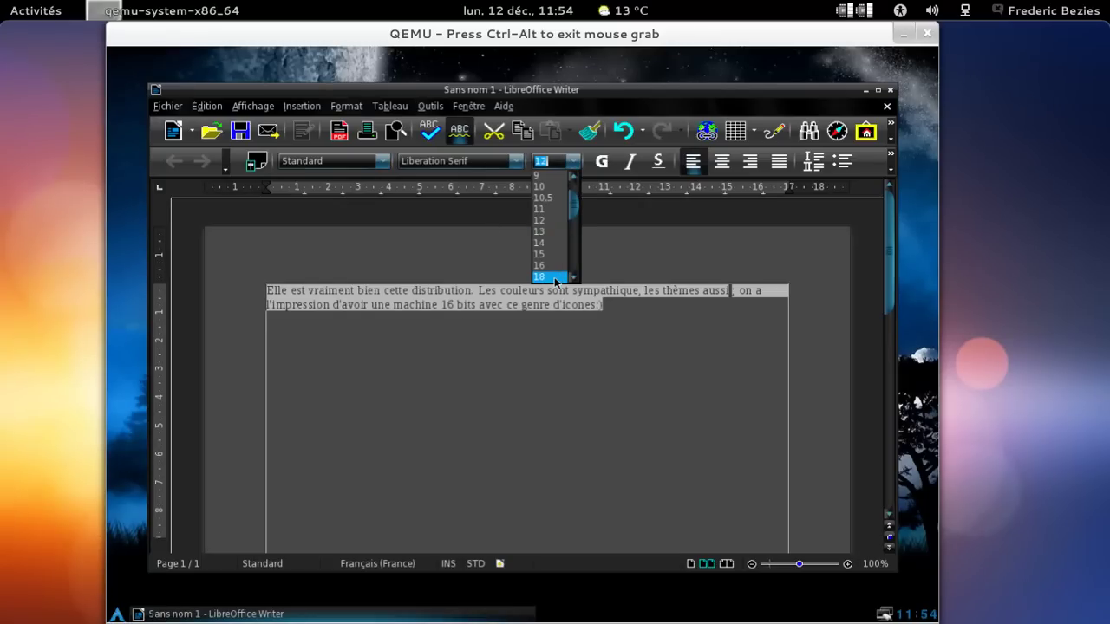
scroll(571, 277, "down", 3)
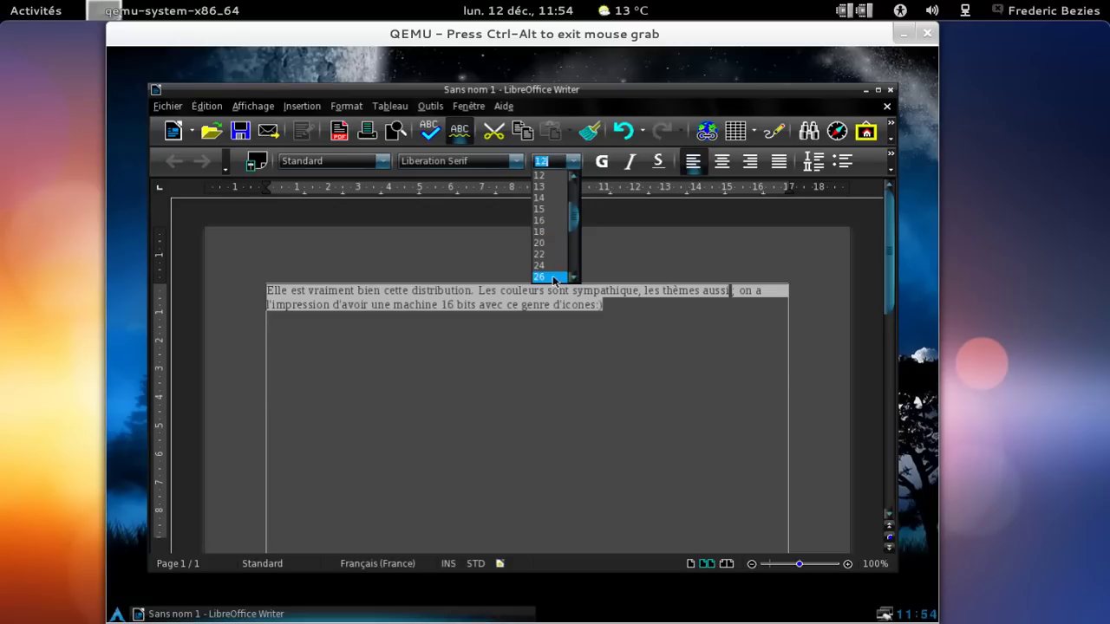
left_click(555, 276)
left_click(597, 399)
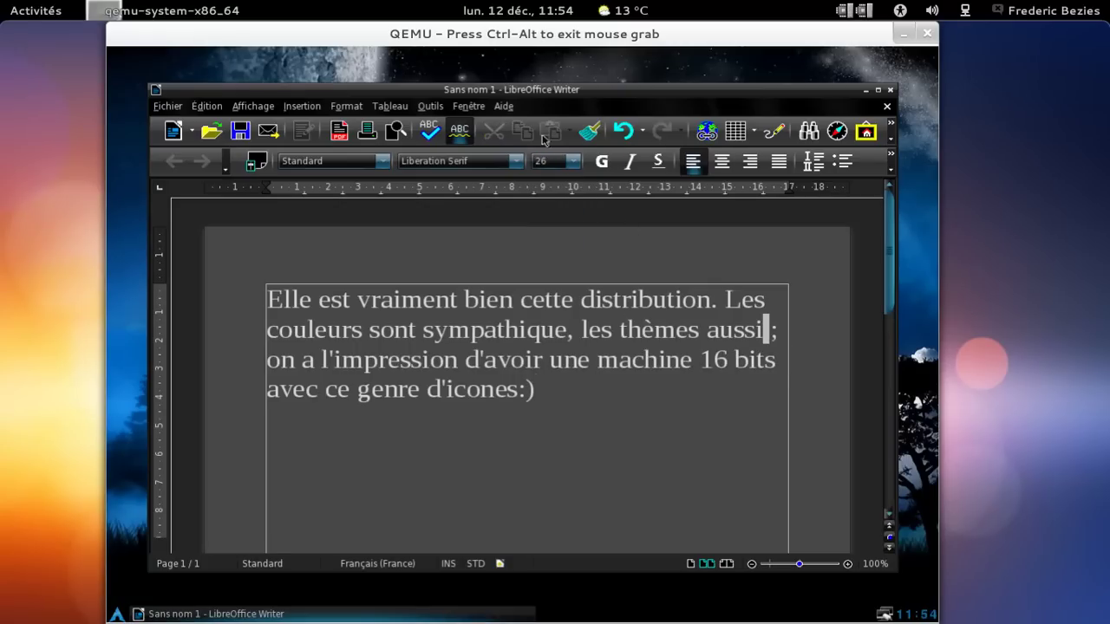
left_click(430, 106)
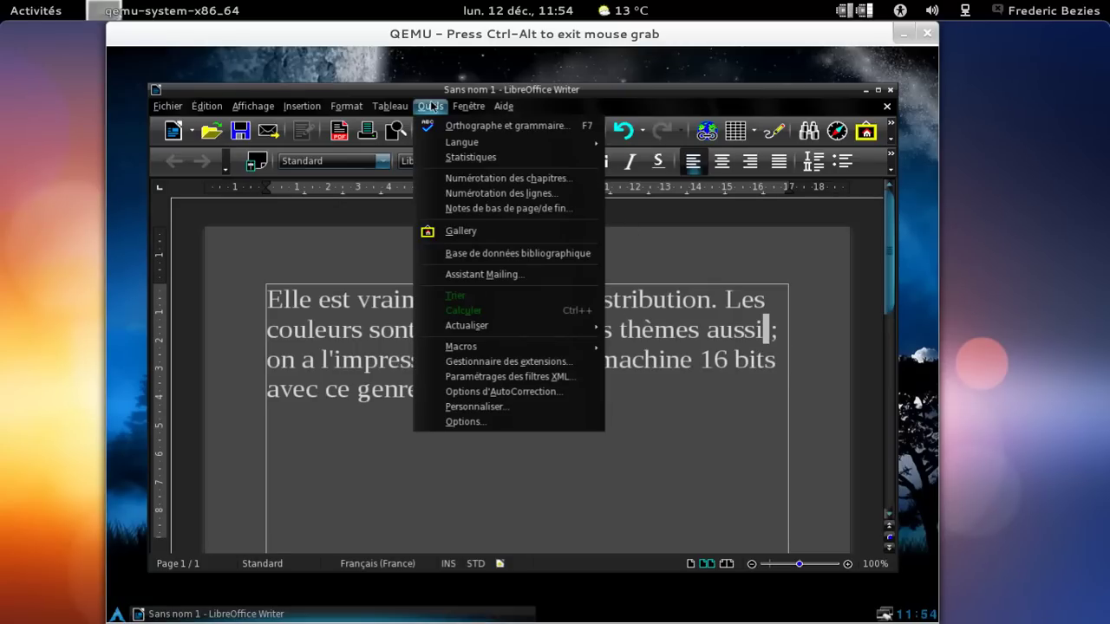
left_click(508, 423)
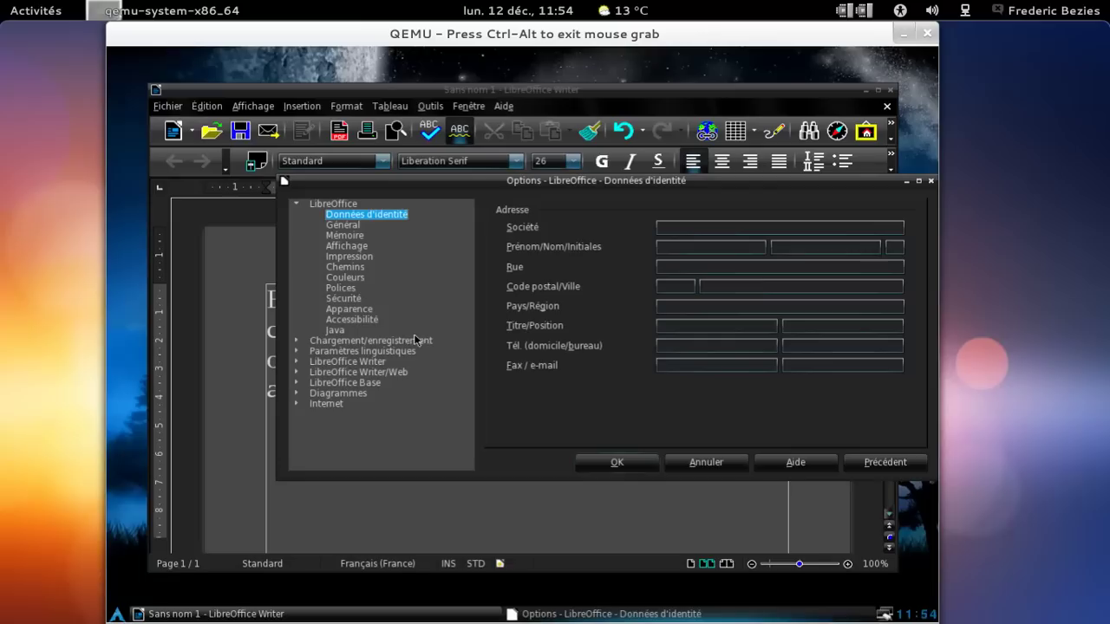
Choose the Tango icon style on the Affichage page and confirm with OK.
left_click(362, 250)
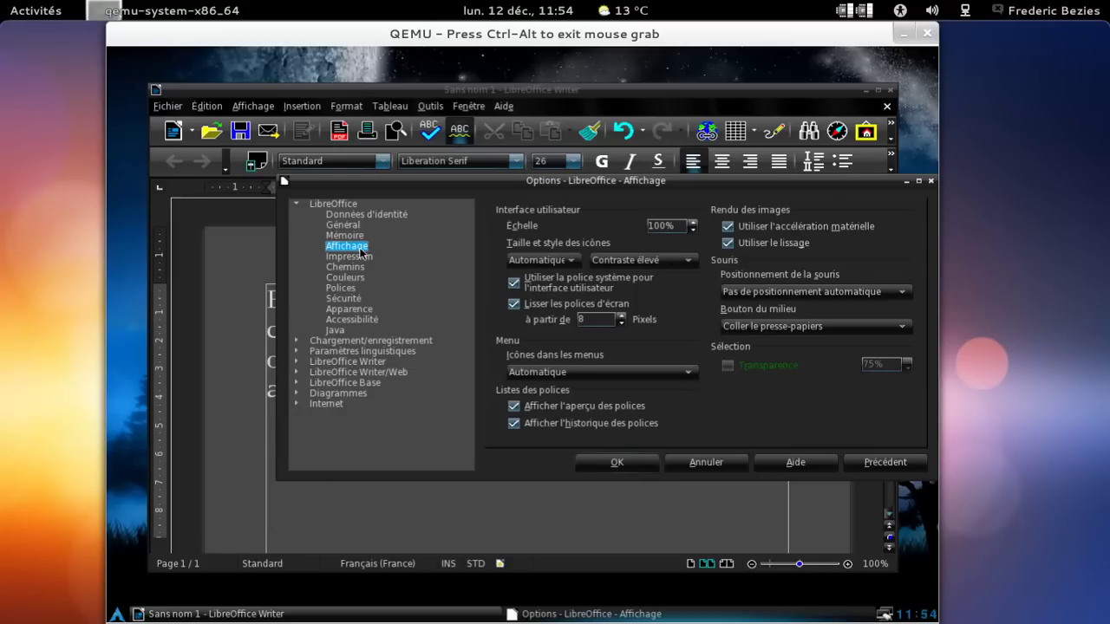
left_click(603, 262)
left_click(574, 262)
left_click(574, 262)
left_click(607, 260)
left_click(607, 261)
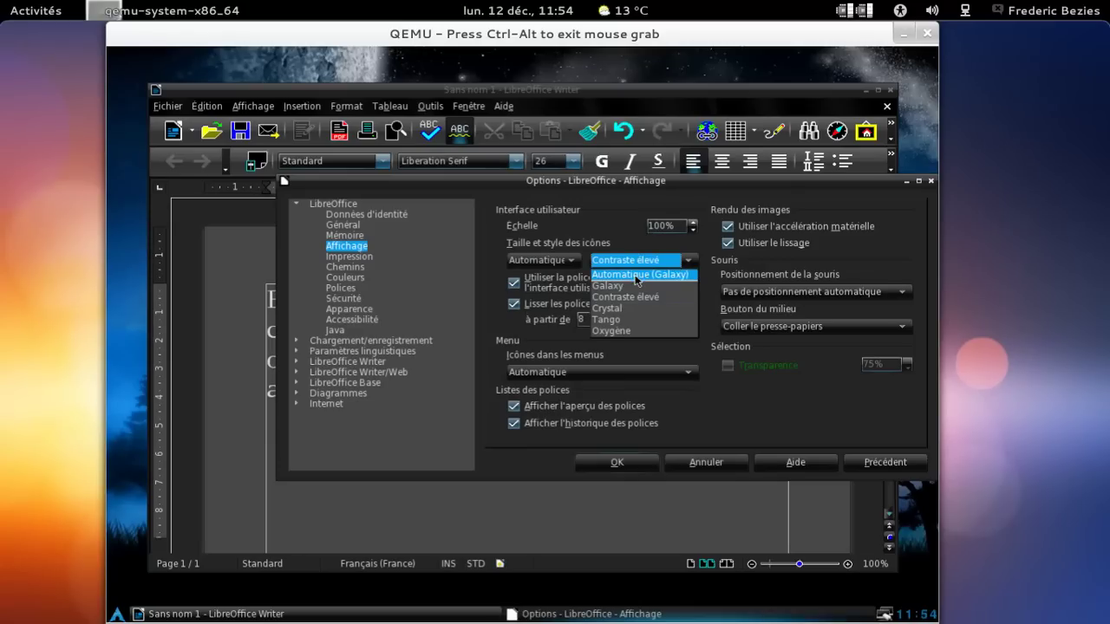
left_click(637, 320)
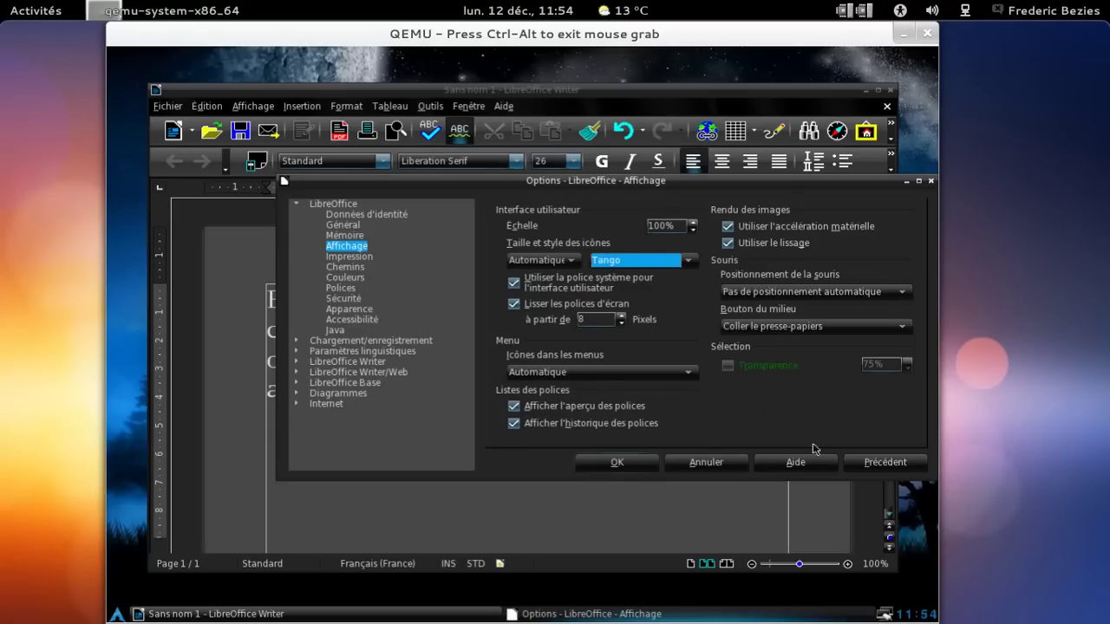
left_click(633, 463)
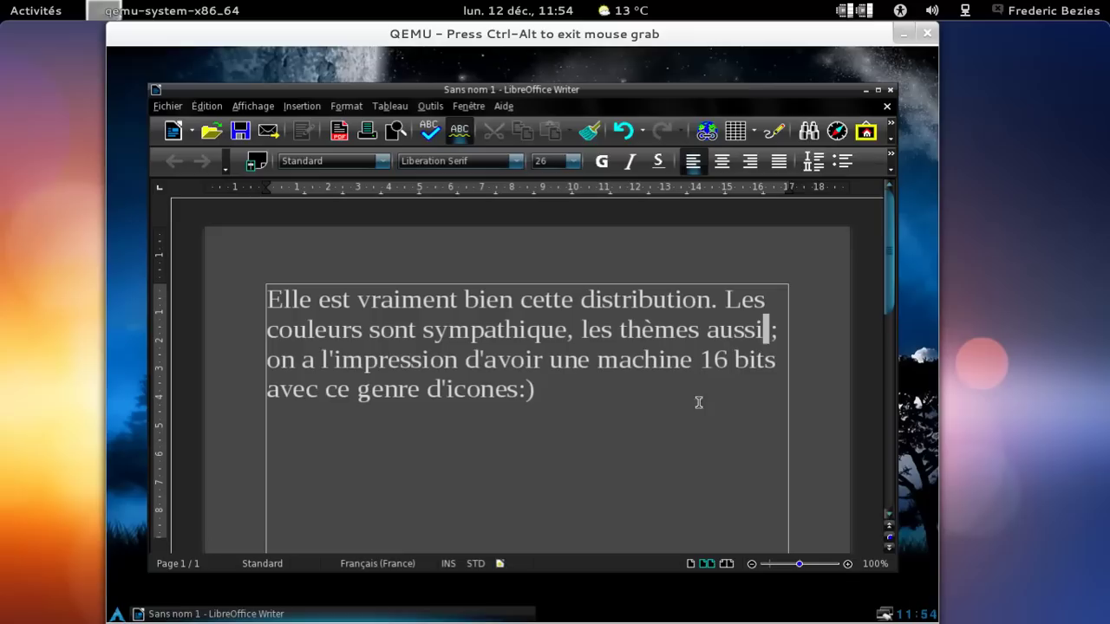
Close Writer, saving as Sans nom 1.odt, and dismiss the general save error.
left_click(886, 101)
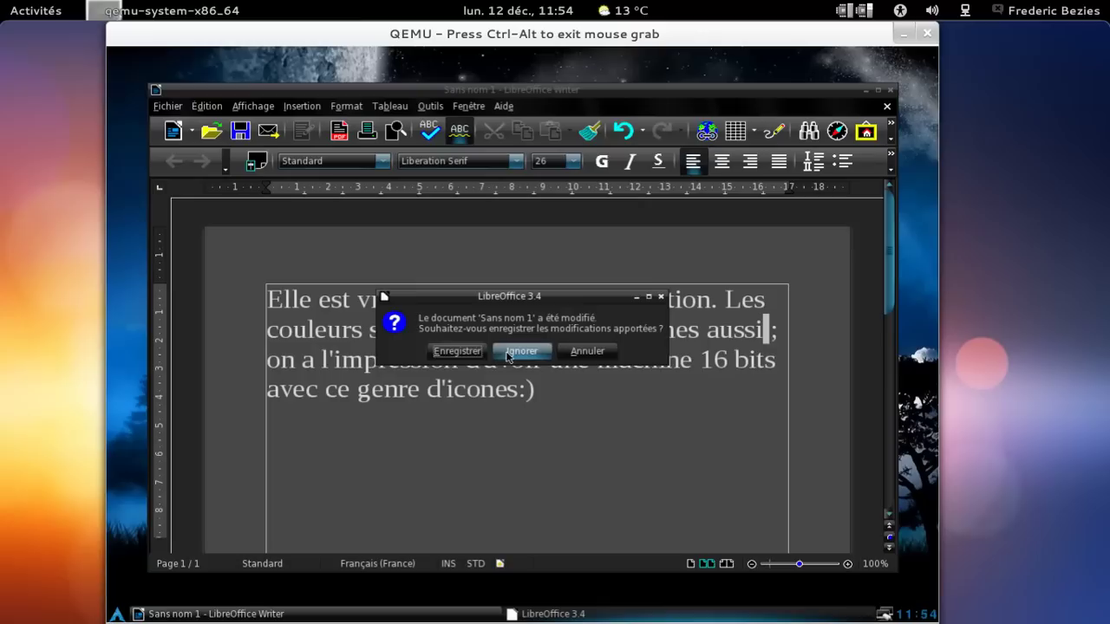
left_click(457, 351)
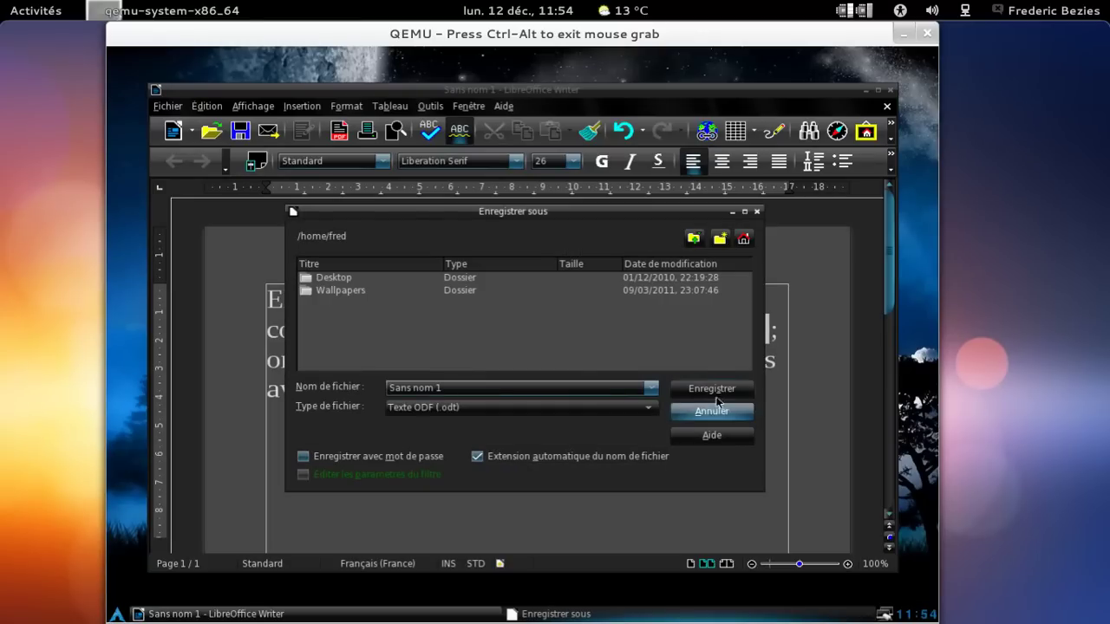
left_click(717, 391)
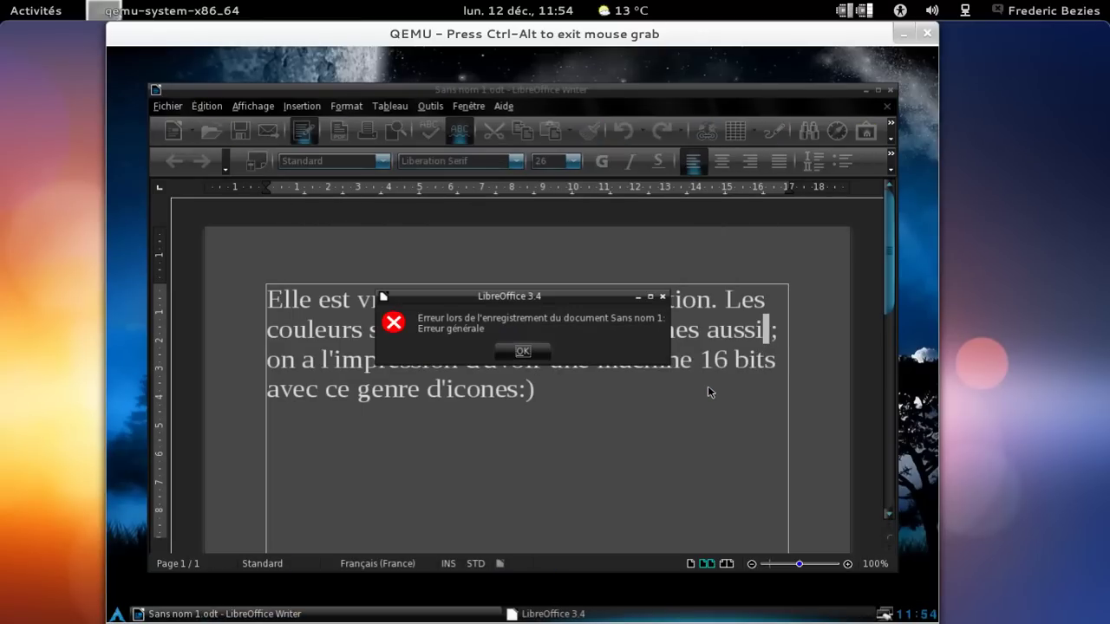
left_click(522, 350)
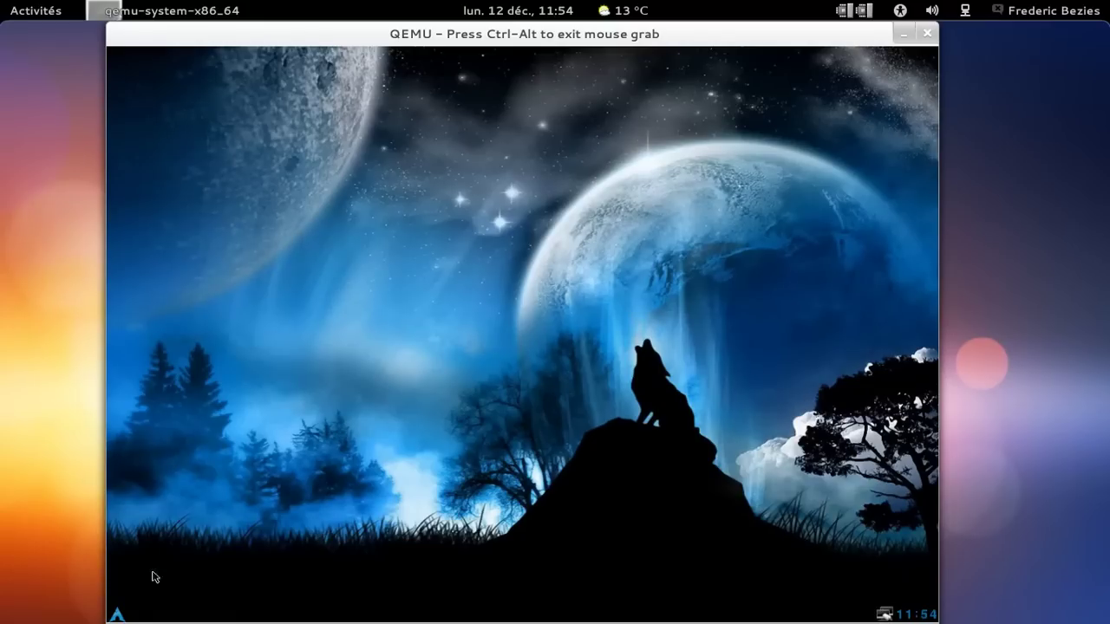
Relaunch LibreOffice Writer and type 'Oups, on essaie encore d'enregistrer ?'.
left_click(117, 615)
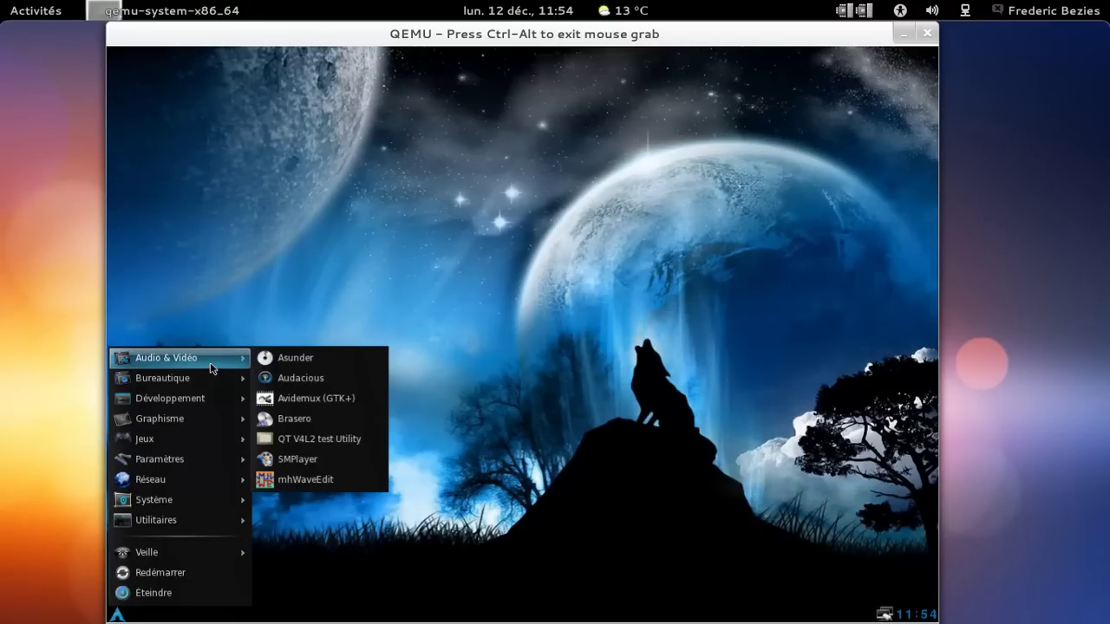
mouse_move(221, 374)
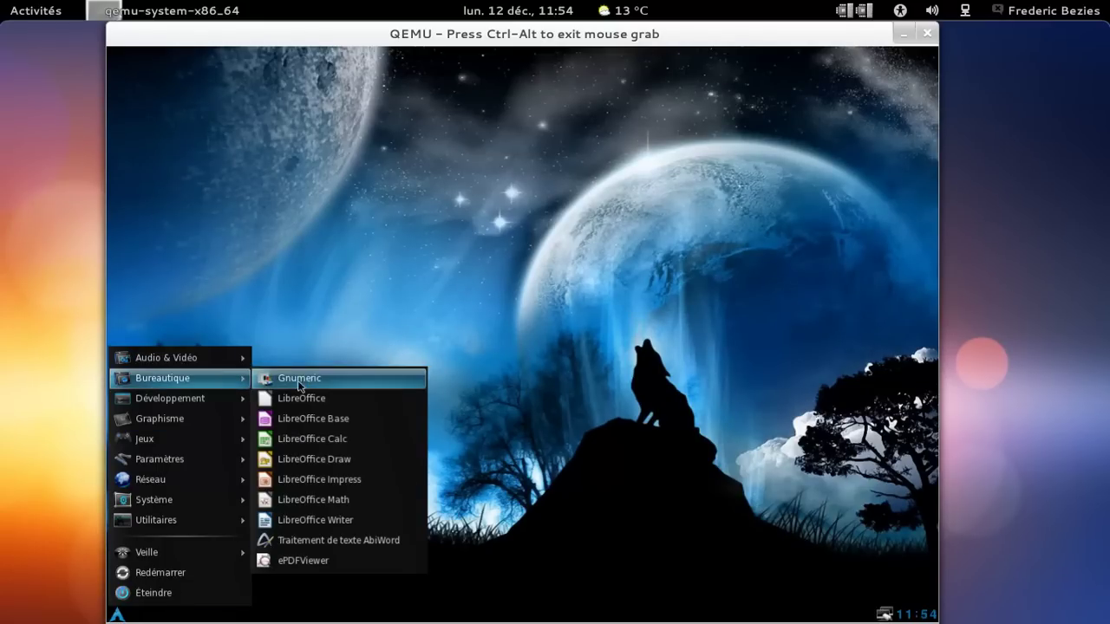
left_click(316, 517)
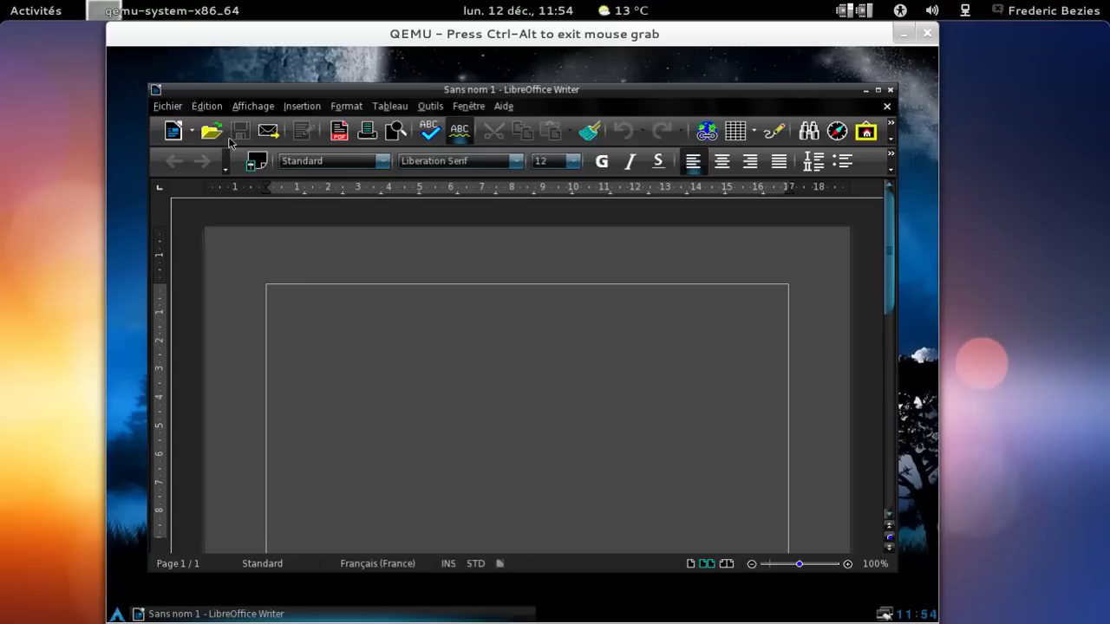
type("Ou")
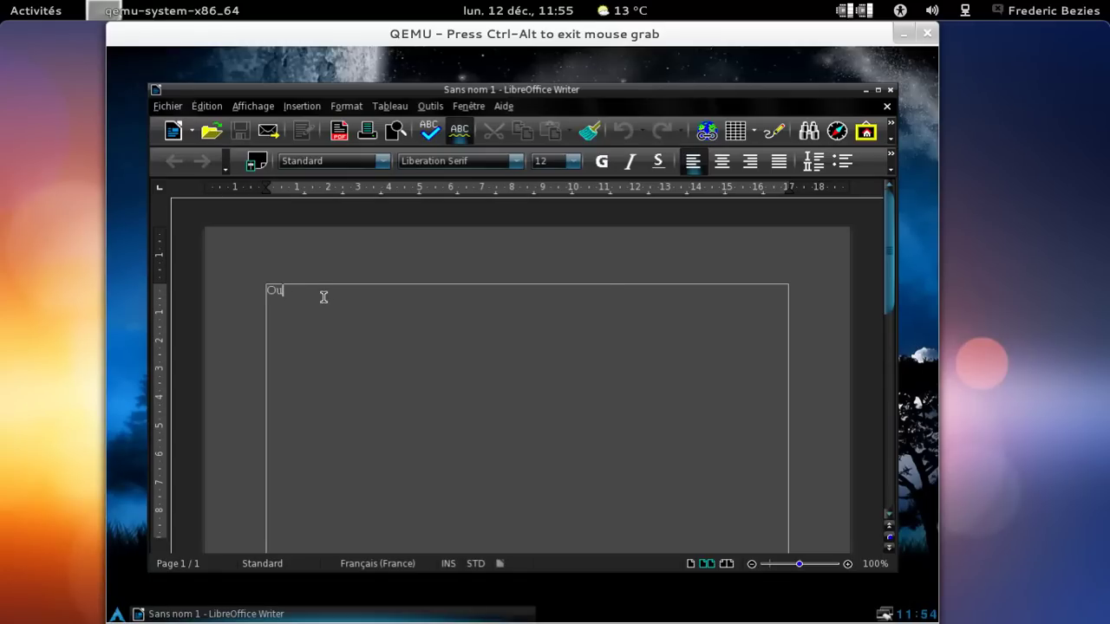
type("ps, on essaie")
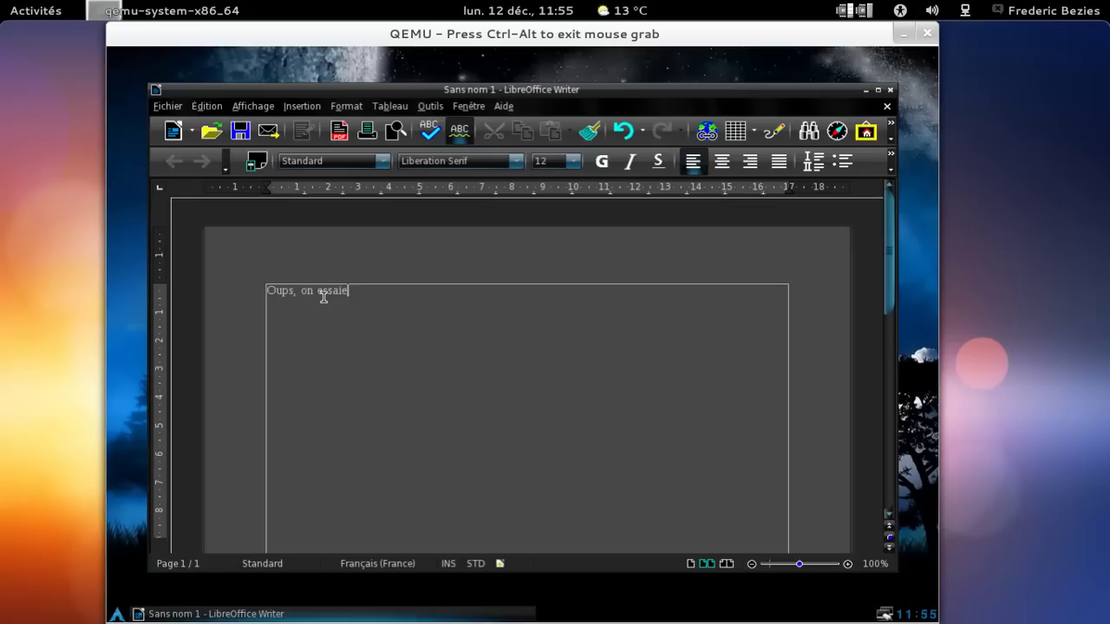
type(" encore d'enregistrer ?;)")
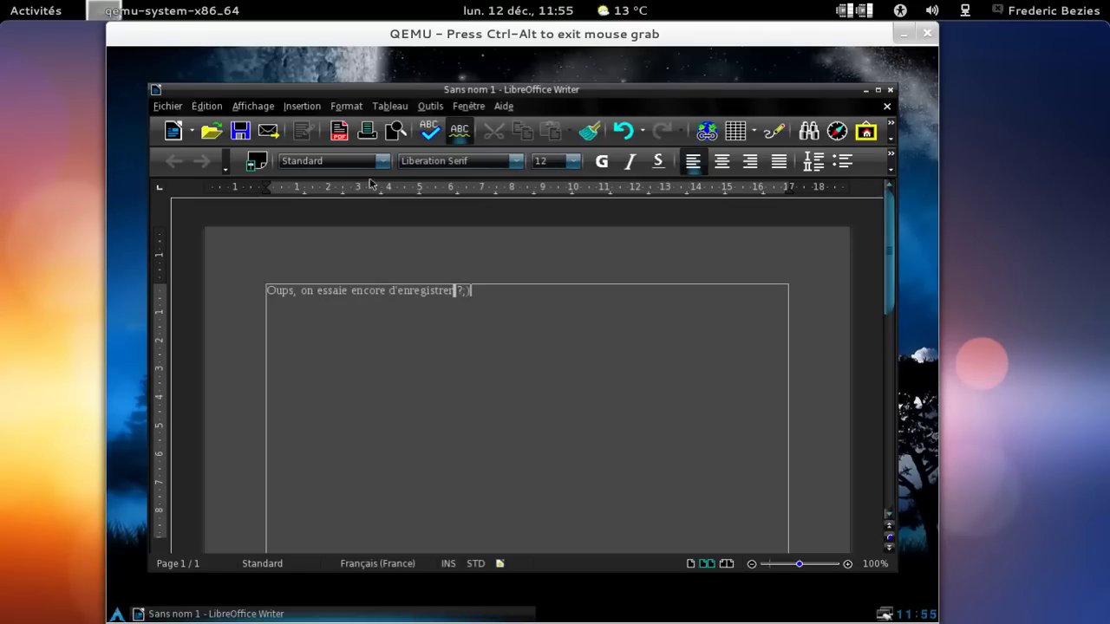
Save over Sans nom 1.odt, dismiss the save error, and close the Writer window.
left_click(241, 132)
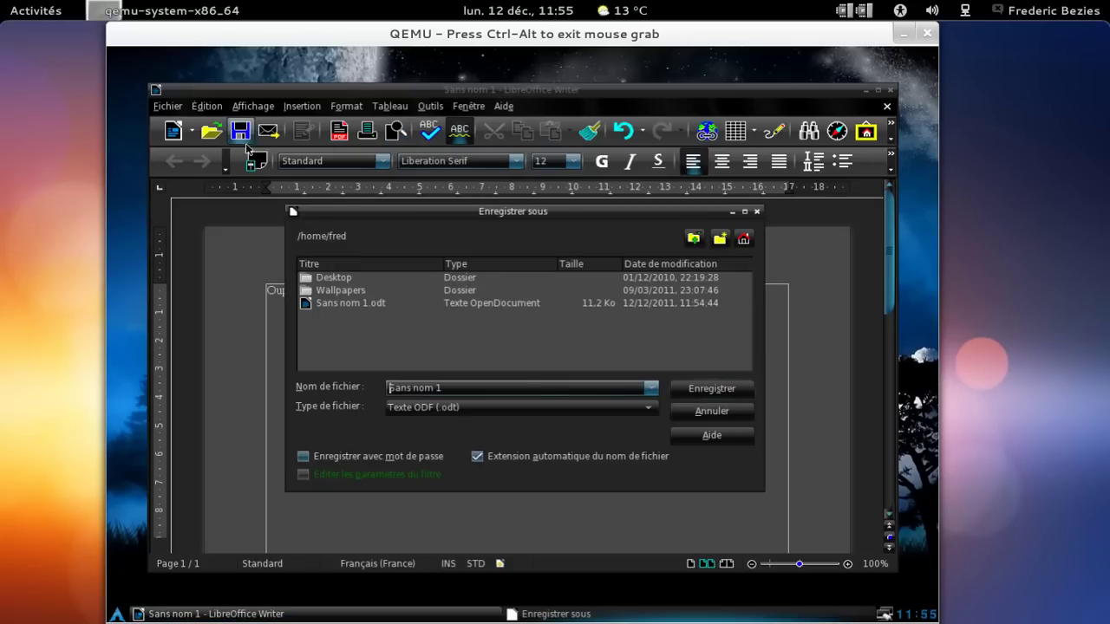
left_click(357, 304)
left_click(706, 390)
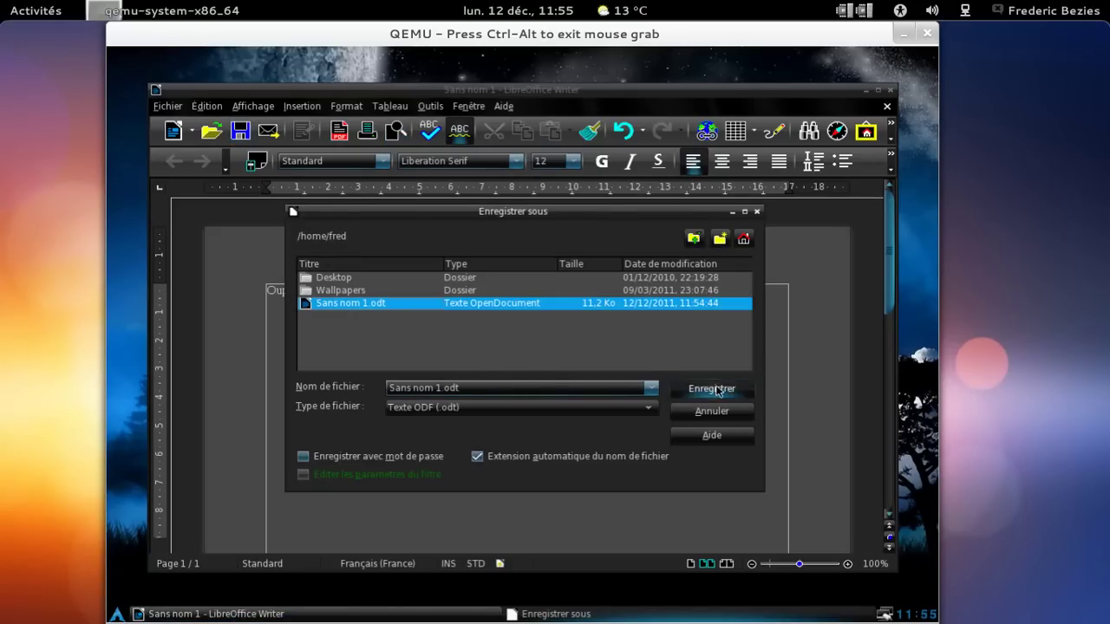
left_click(510, 377)
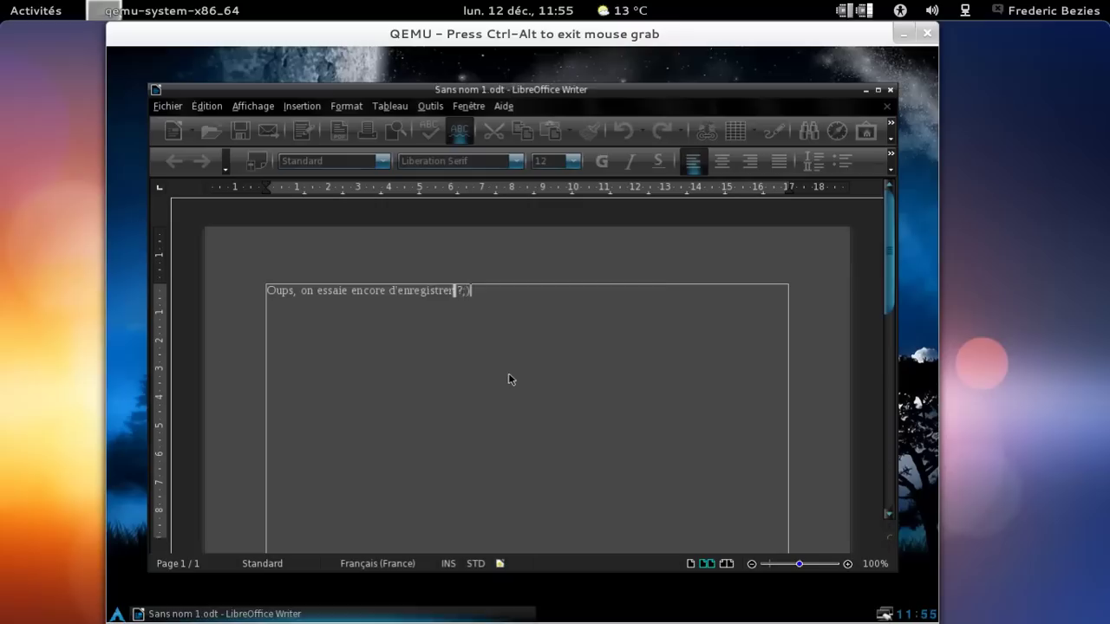
left_click(511, 351)
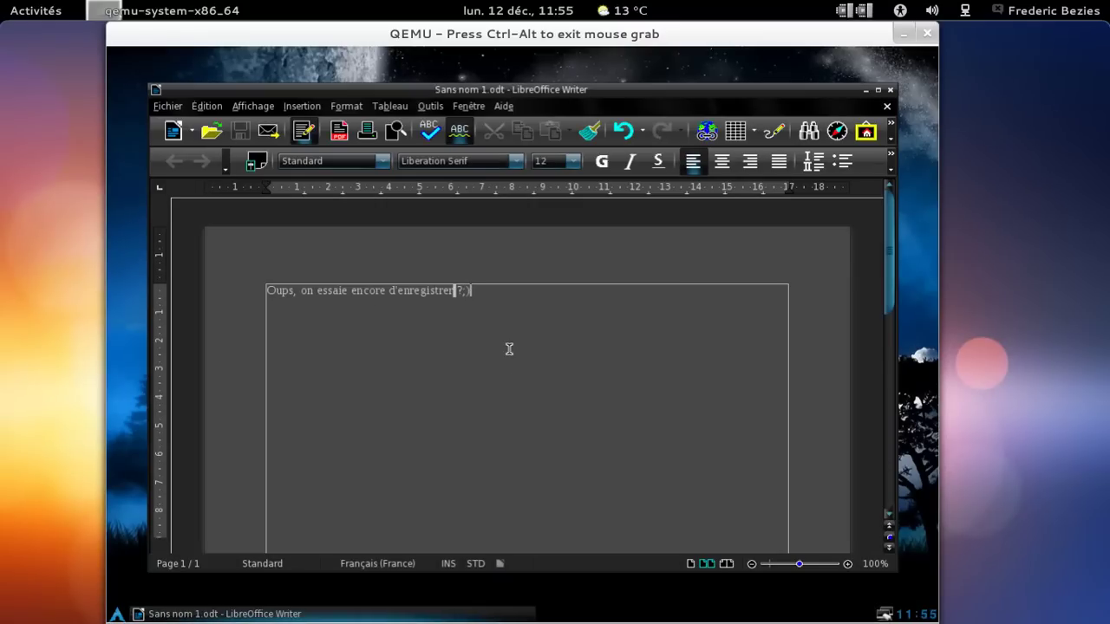
left_click(890, 89)
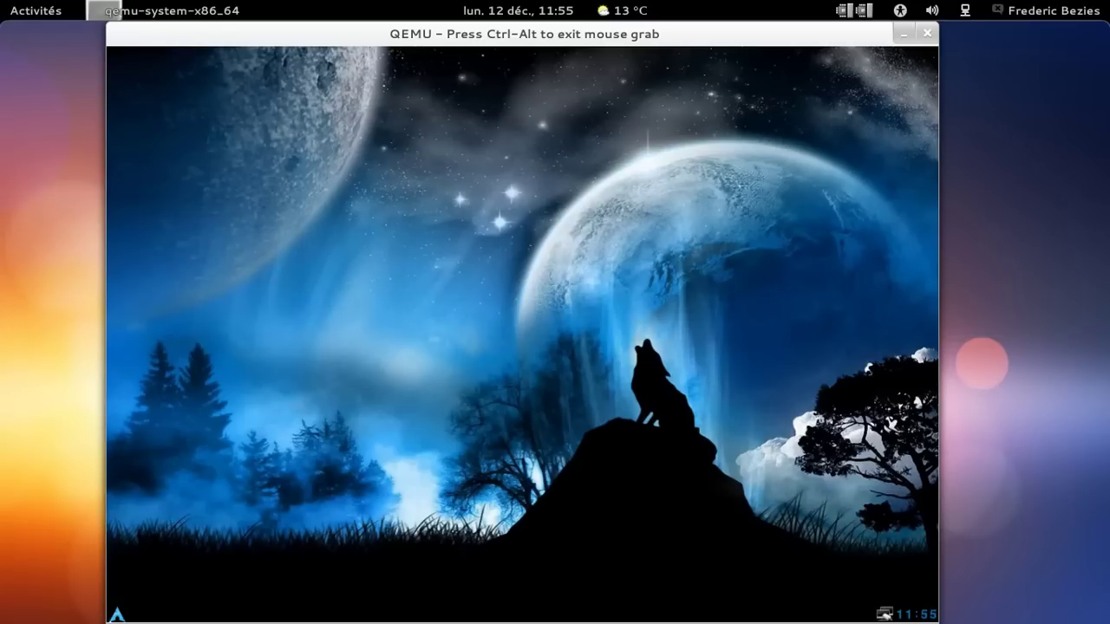
left_click(117, 615)
Launch AbiWord, type 'Bon, on va voir si c'est un bug de Libre…', and open Save As.
mouse_move(206, 354)
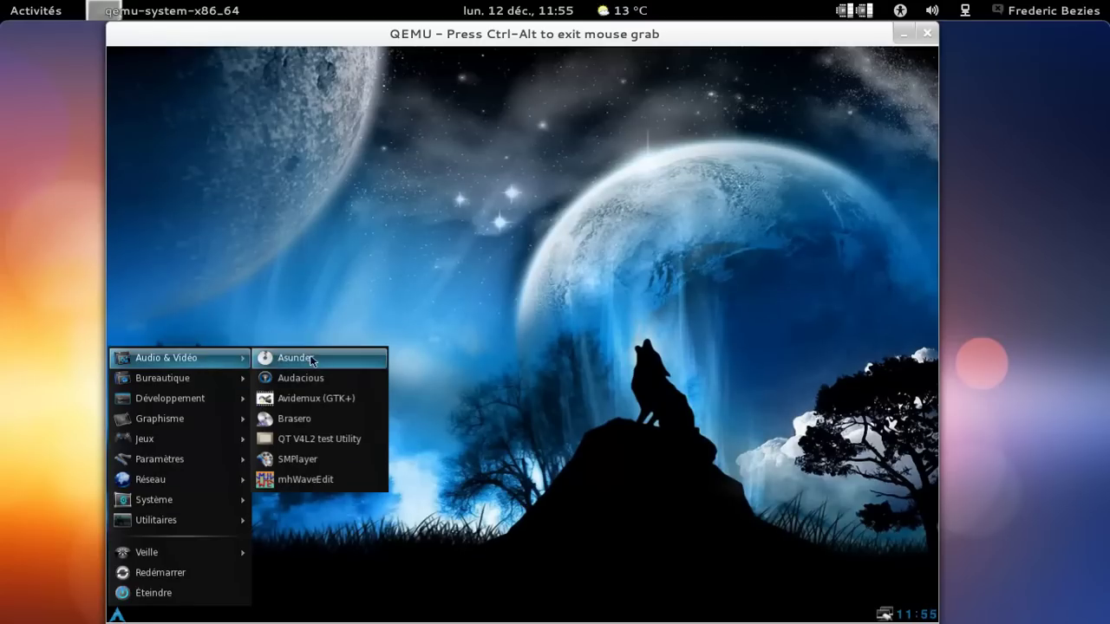
mouse_move(211, 381)
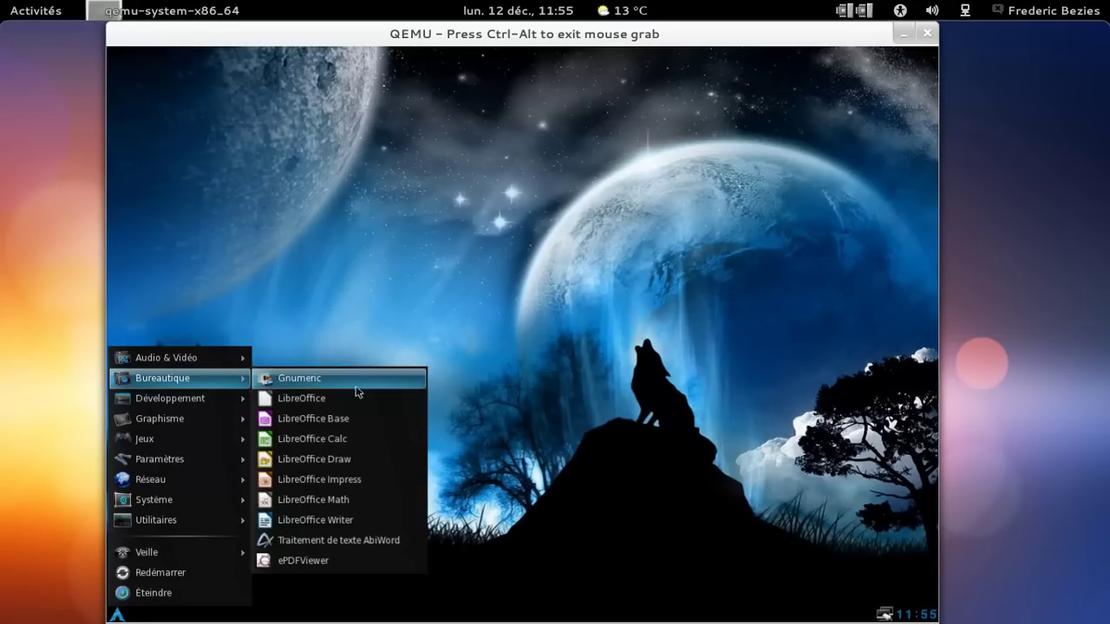
left_click(349, 539)
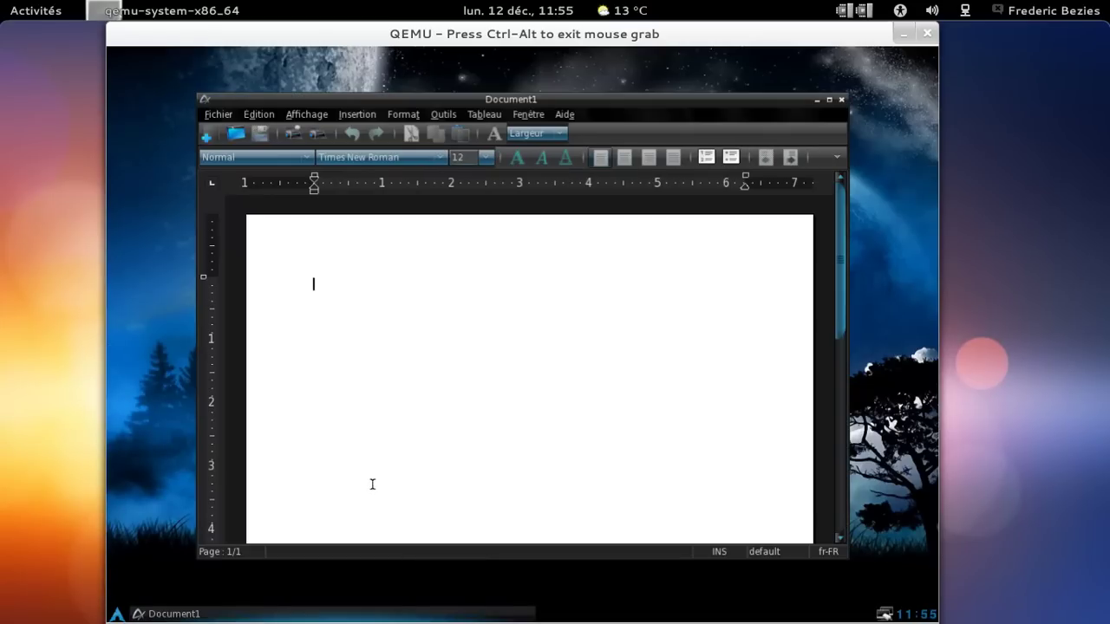
type("Bon, on va voir si c'est un bug de Libr")
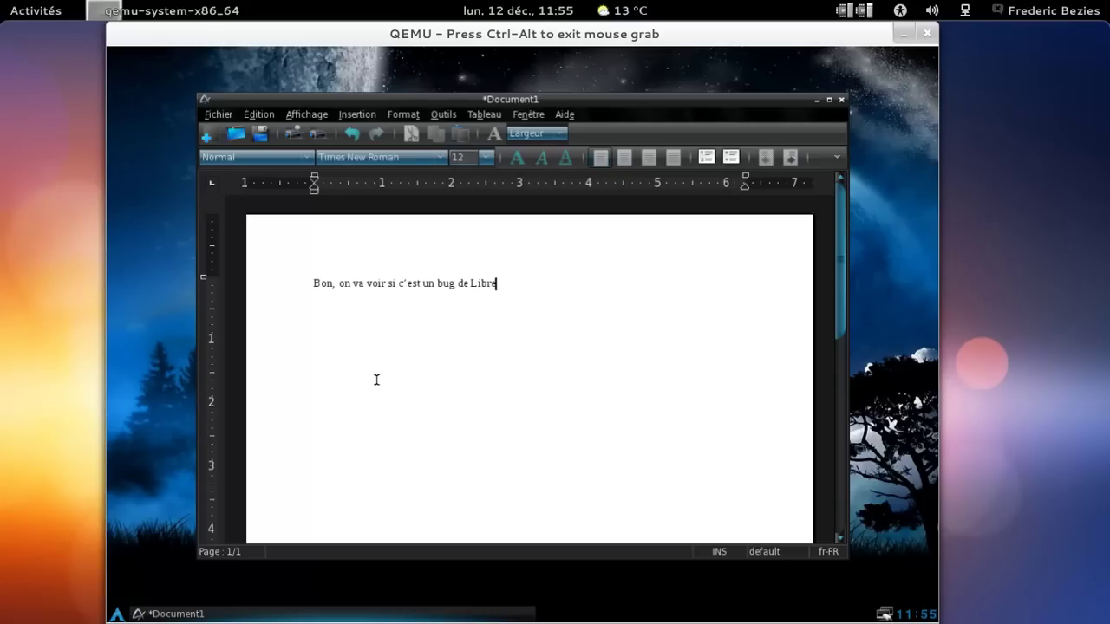
type("e 3.4 :")
key("ctrl+s")
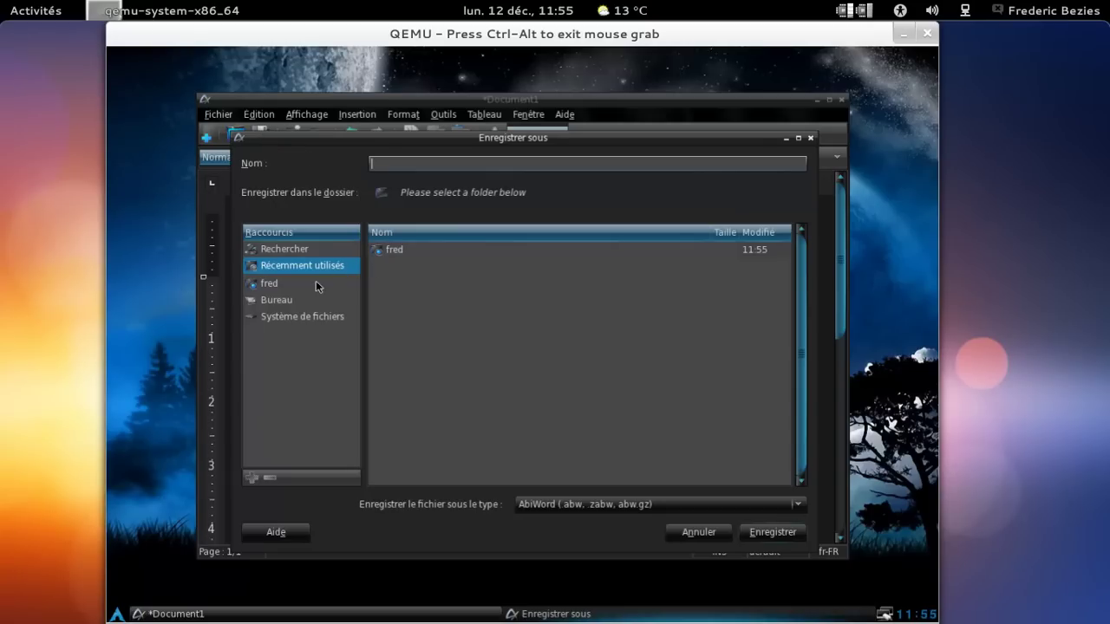
Save the document as essai.abw in the fred folder and close AbiWord.
left_click(311, 286)
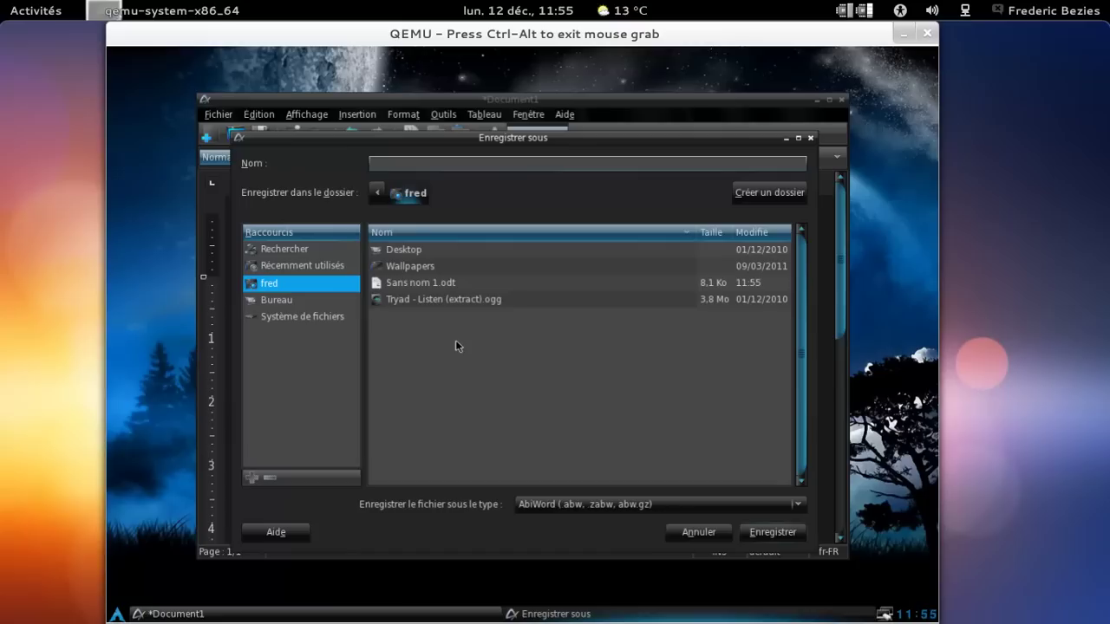
left_click(443, 167)
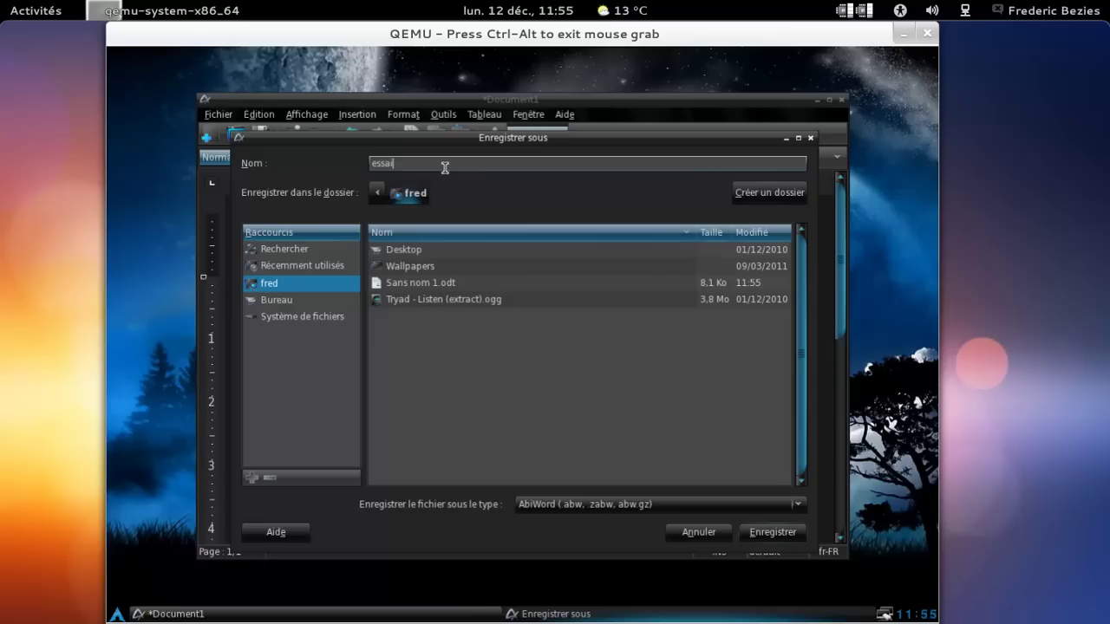
left_click(754, 534)
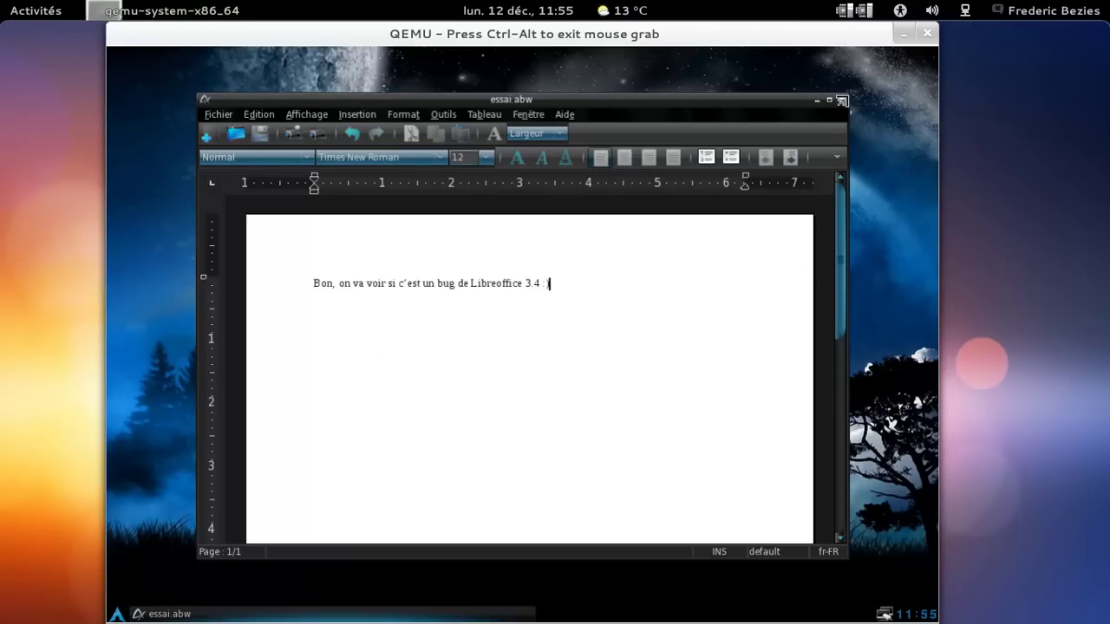
left_click(841, 99)
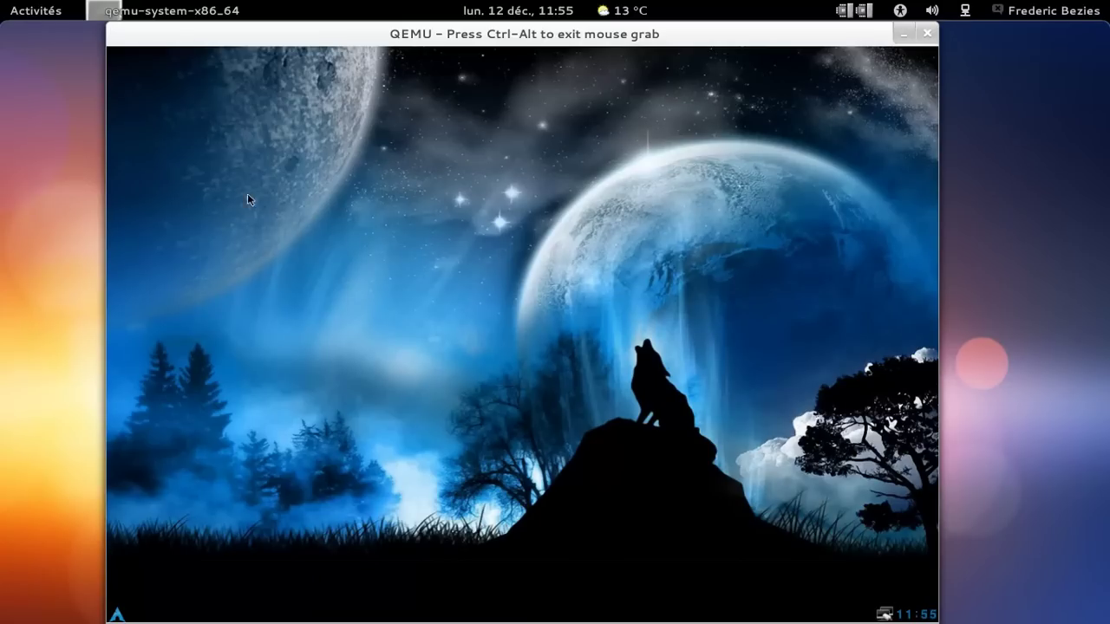
Browse the Openbox desktop menu's submenus, then open the home folder in PCManFM from Accessoires.
right_click(262, 108)
mouse_move(302, 142)
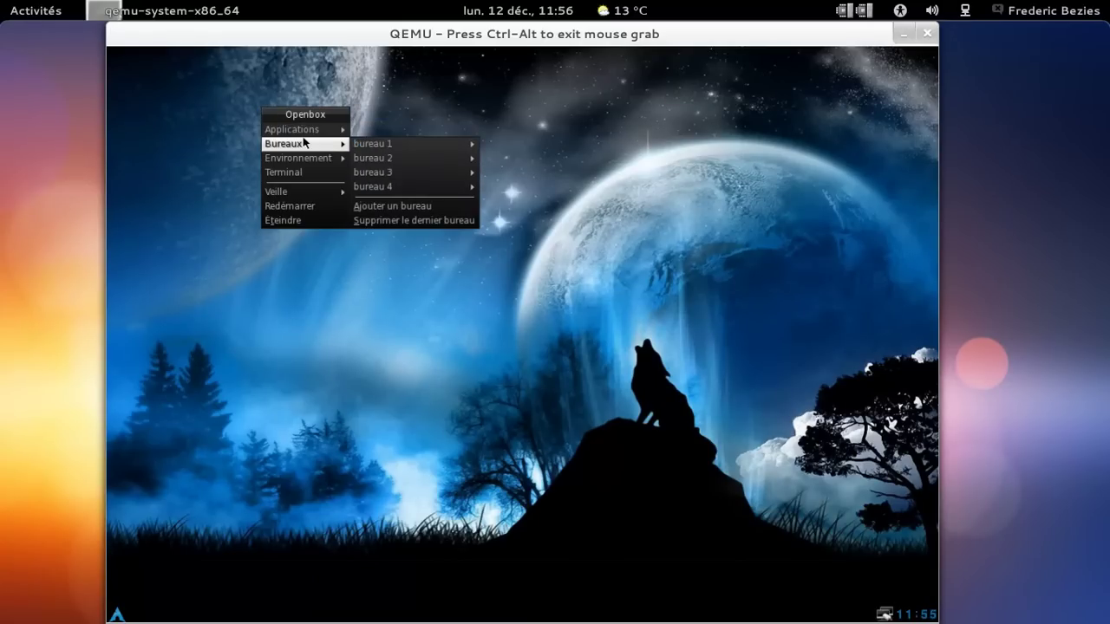
mouse_move(430, 142)
mouse_move(314, 160)
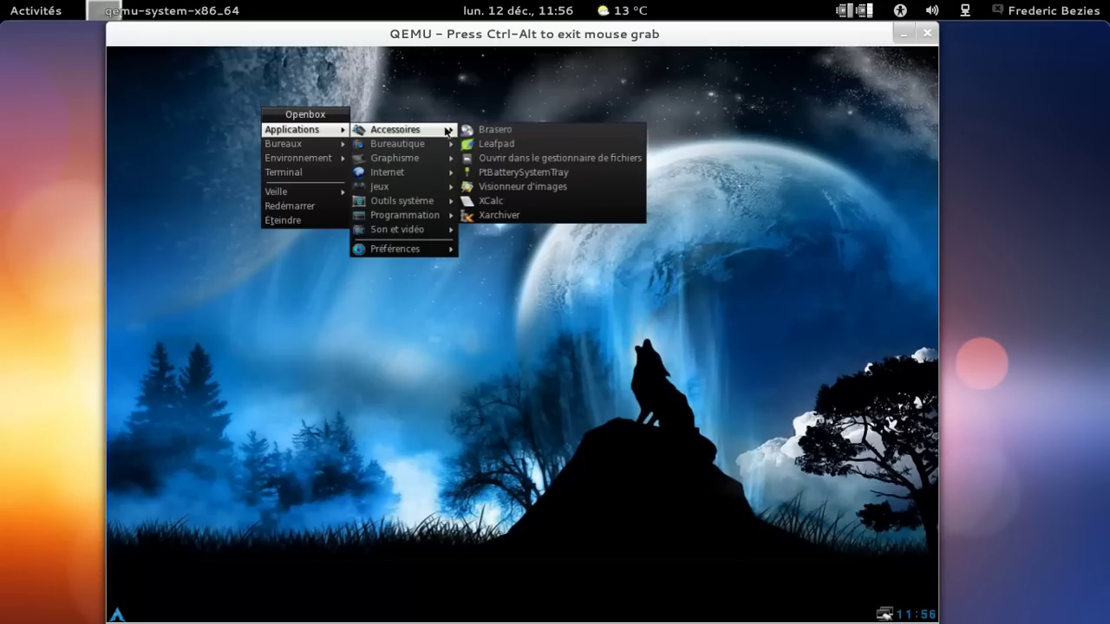
mouse_move(431, 231)
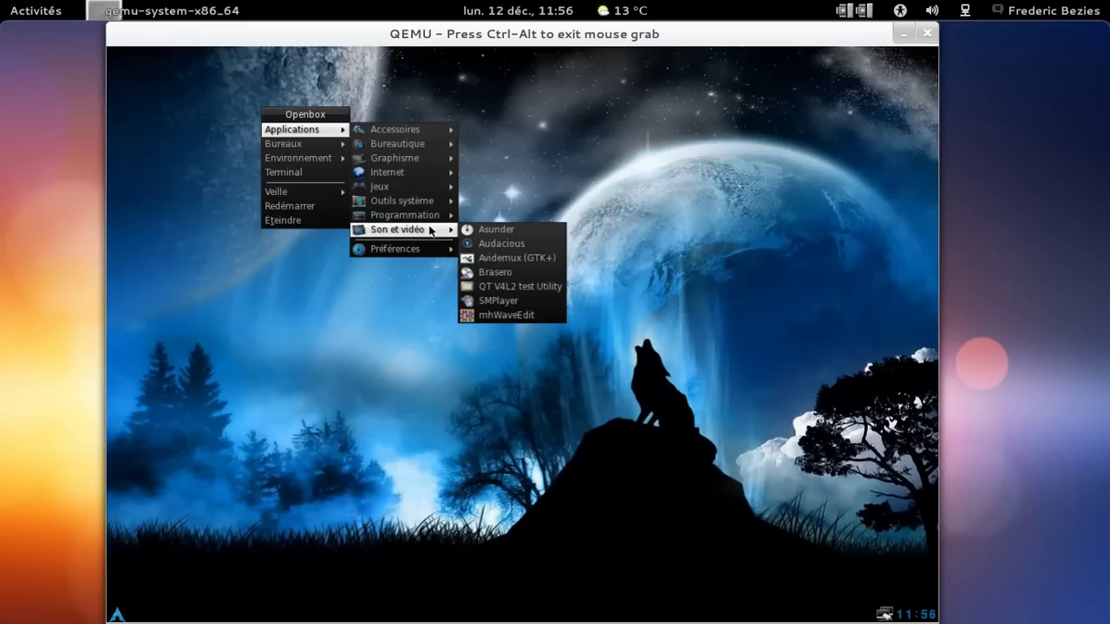
mouse_move(431, 201)
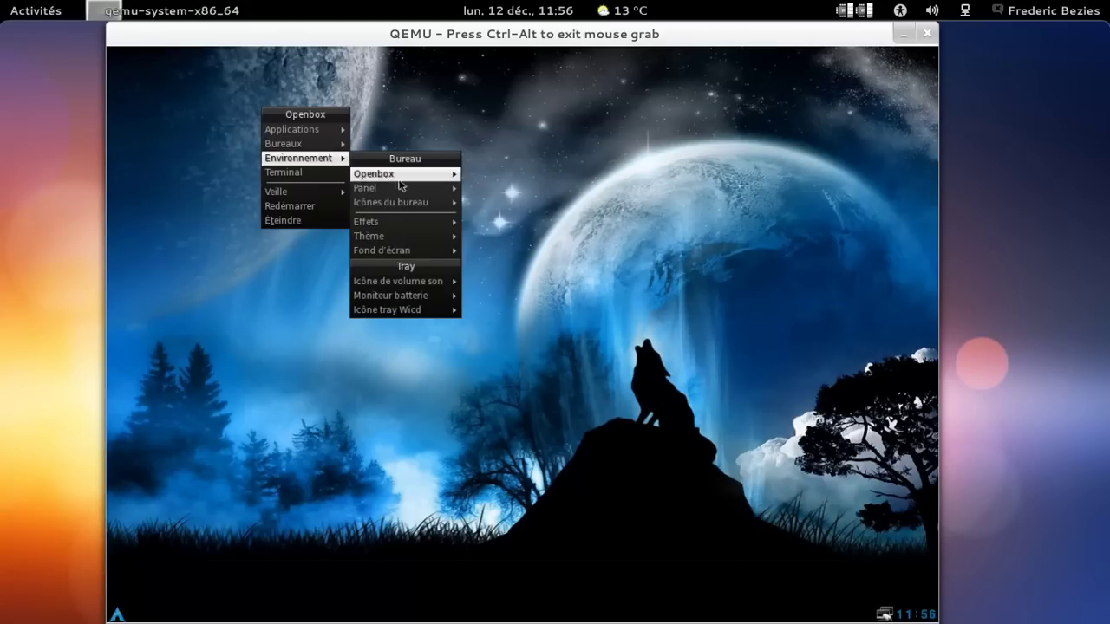
mouse_move(329, 197)
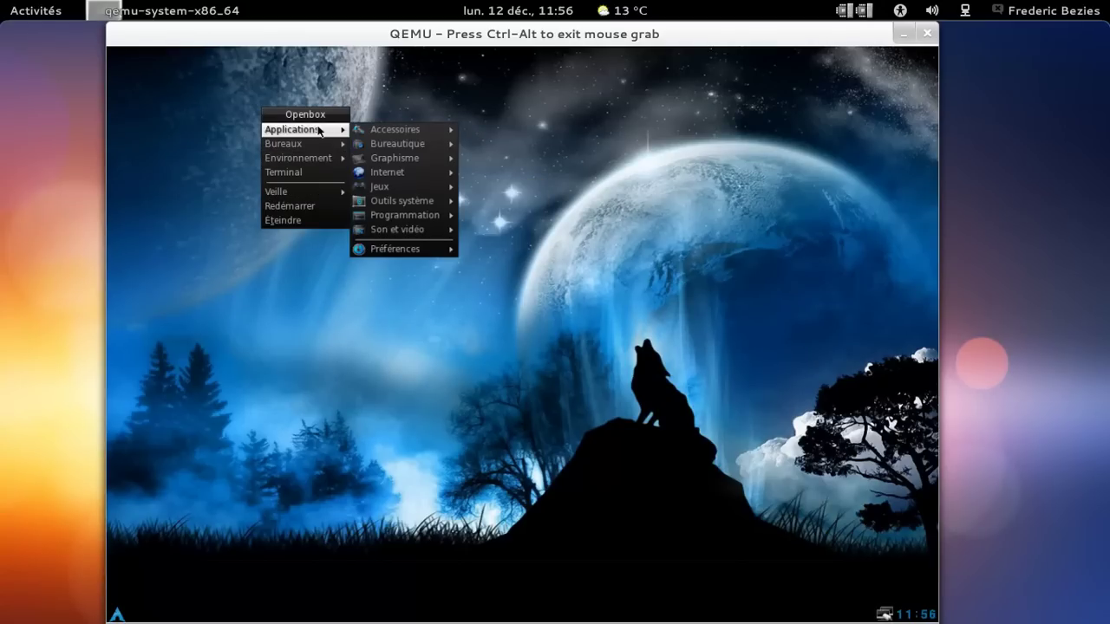
mouse_move(390, 131)
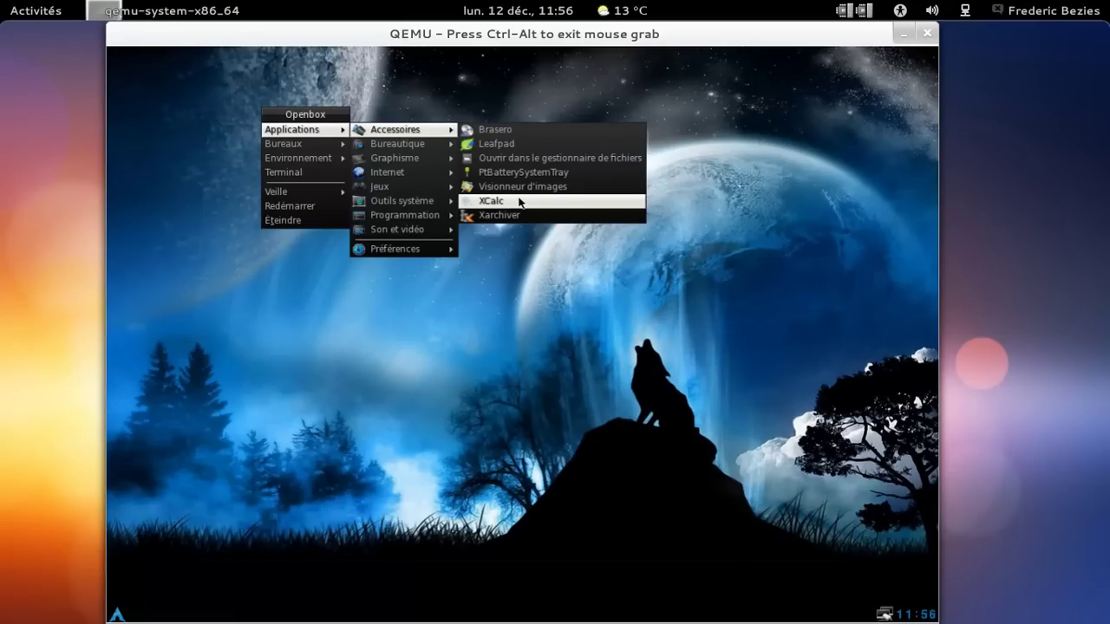
left_click(522, 157)
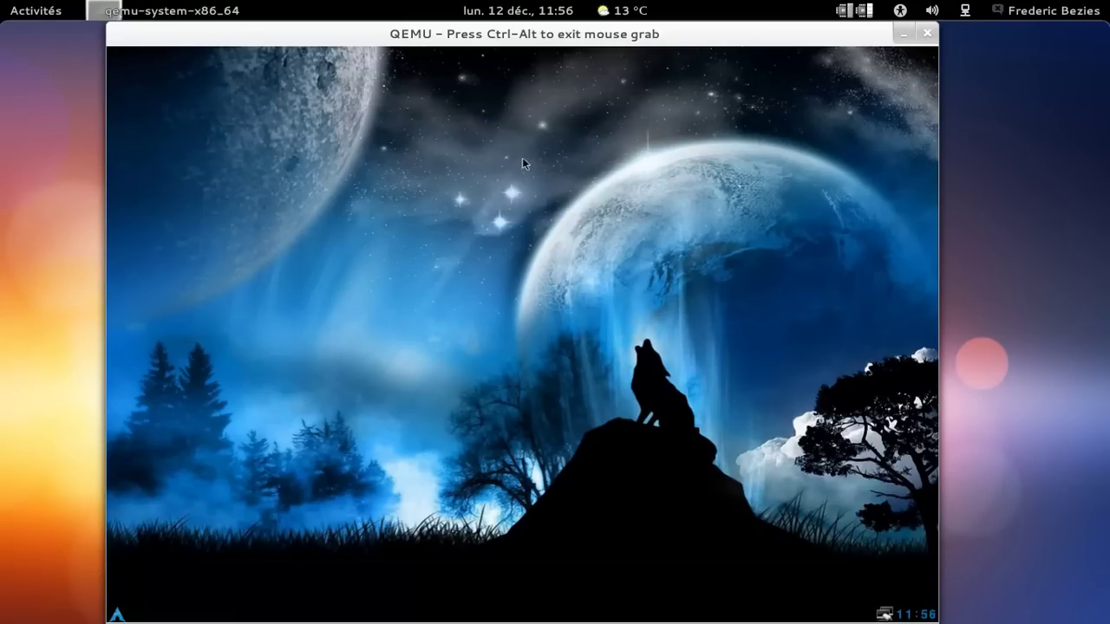
Play 'Tryad - Listen (extract).ogg' in Audacious, move the player aside, then close it.
left_click(468, 285)
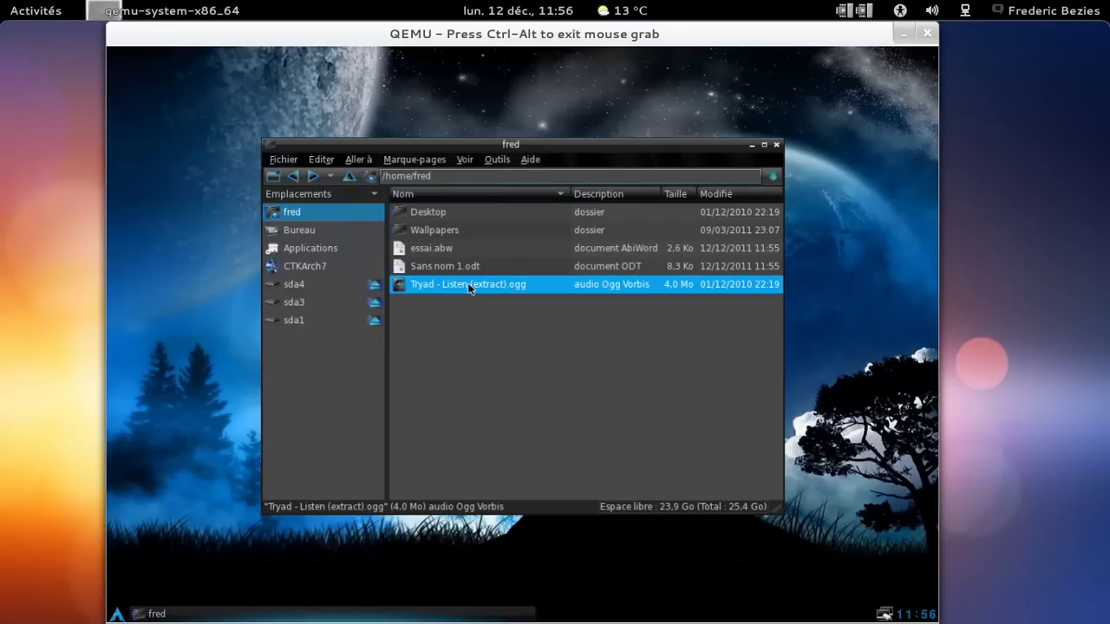
right_click(470, 285)
left_click(501, 292)
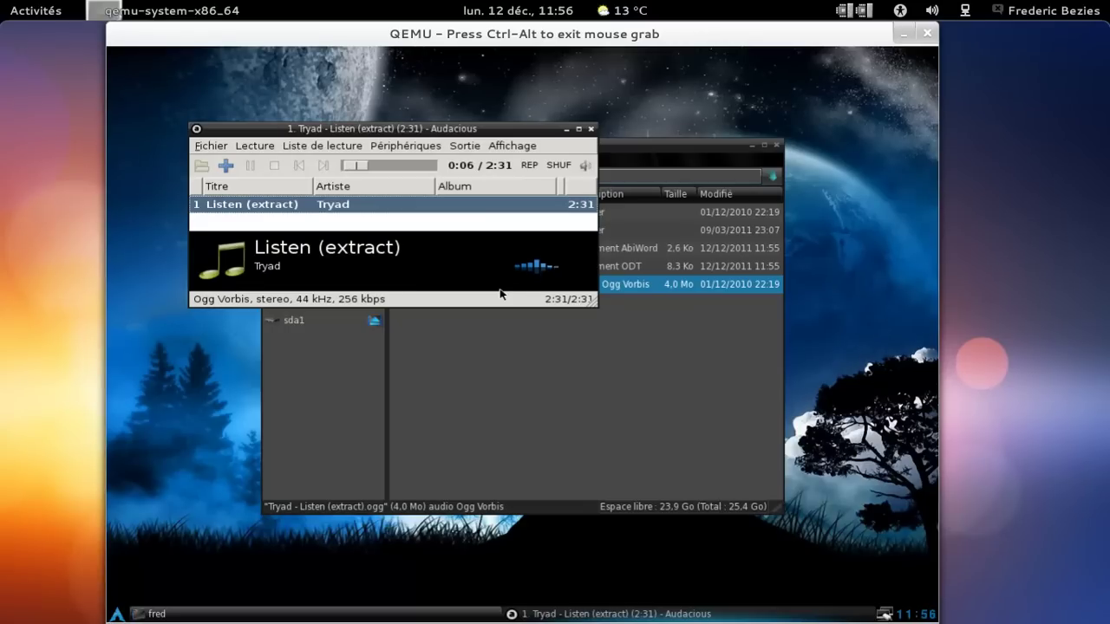
left_click_drag(411, 130, 518, 256)
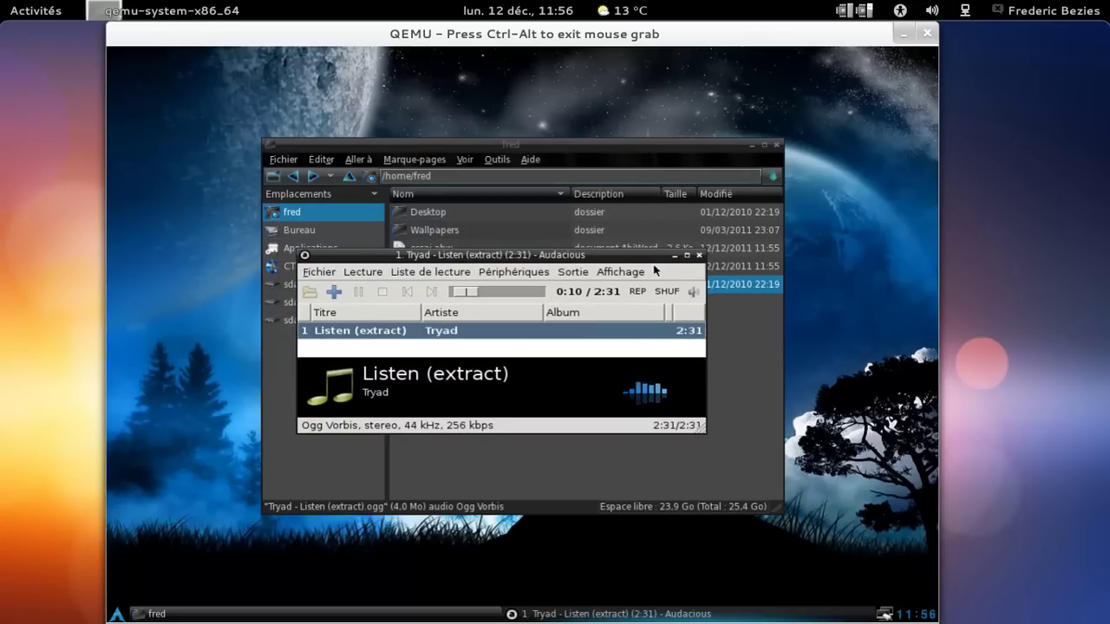
left_click(700, 256)
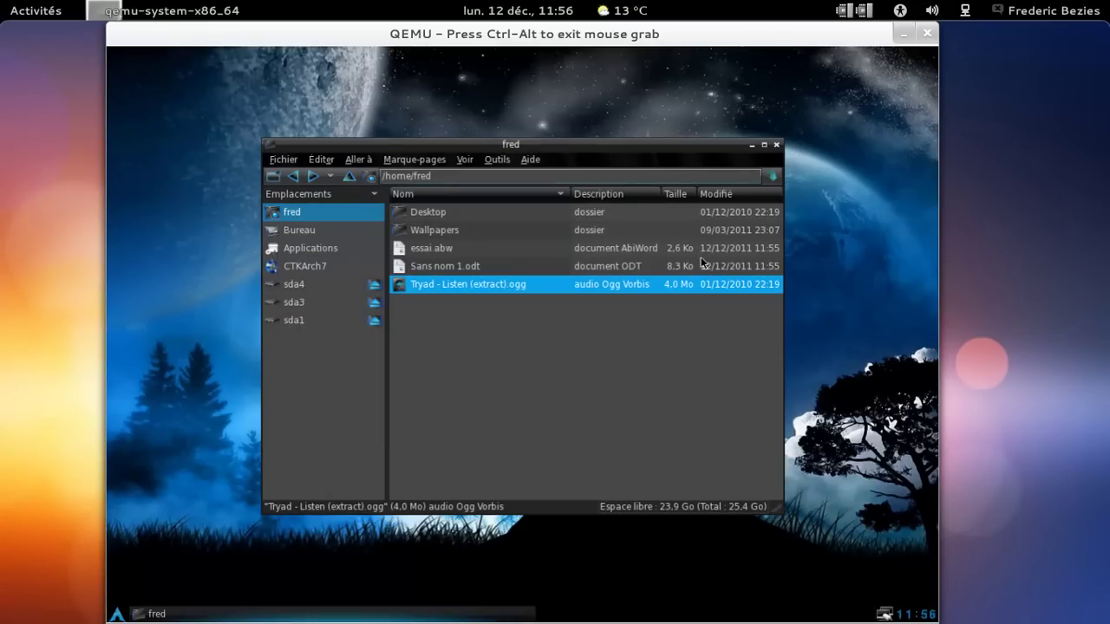
Open Sans nom 1.odt in AbiWord, close it and PCManFM, then choose Éteindre.
right_click(495, 270)
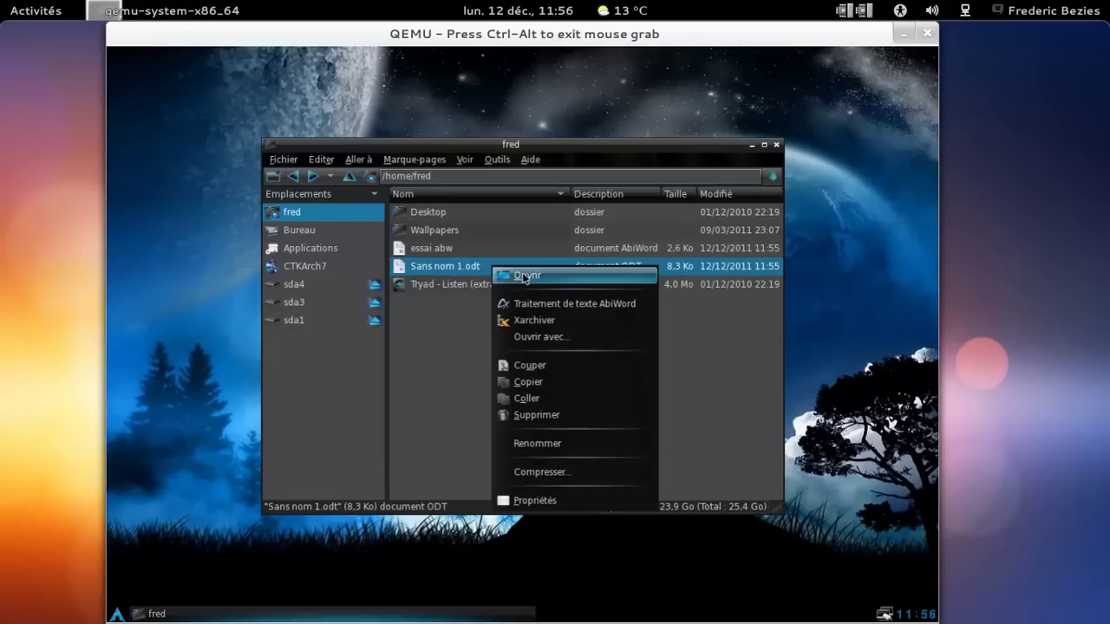
key("Return")
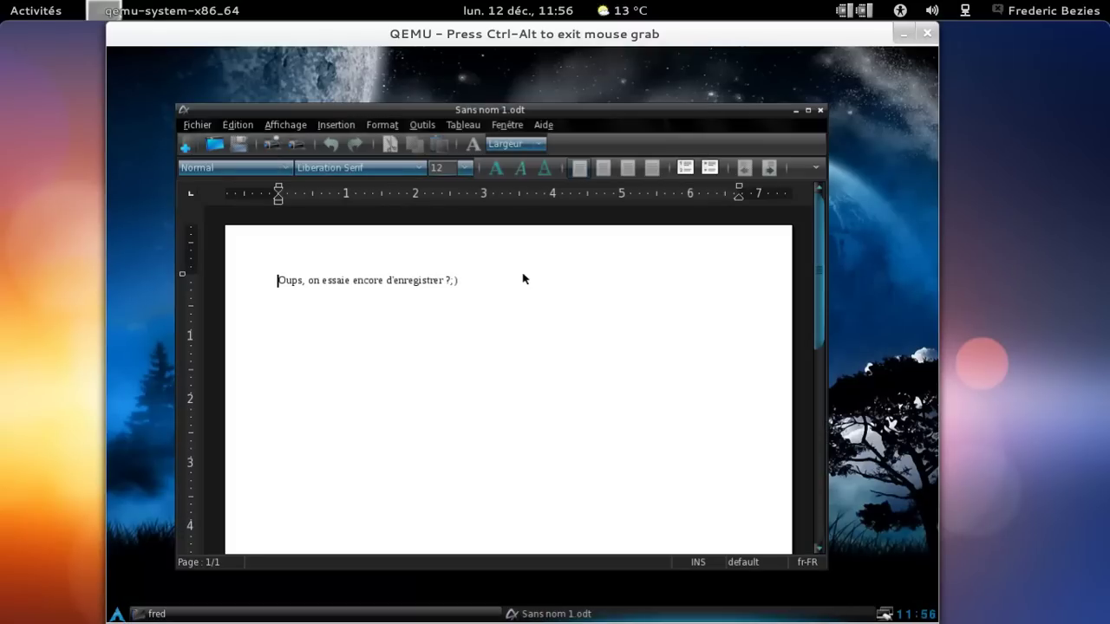
left_click(820, 112)
left_click(778, 144)
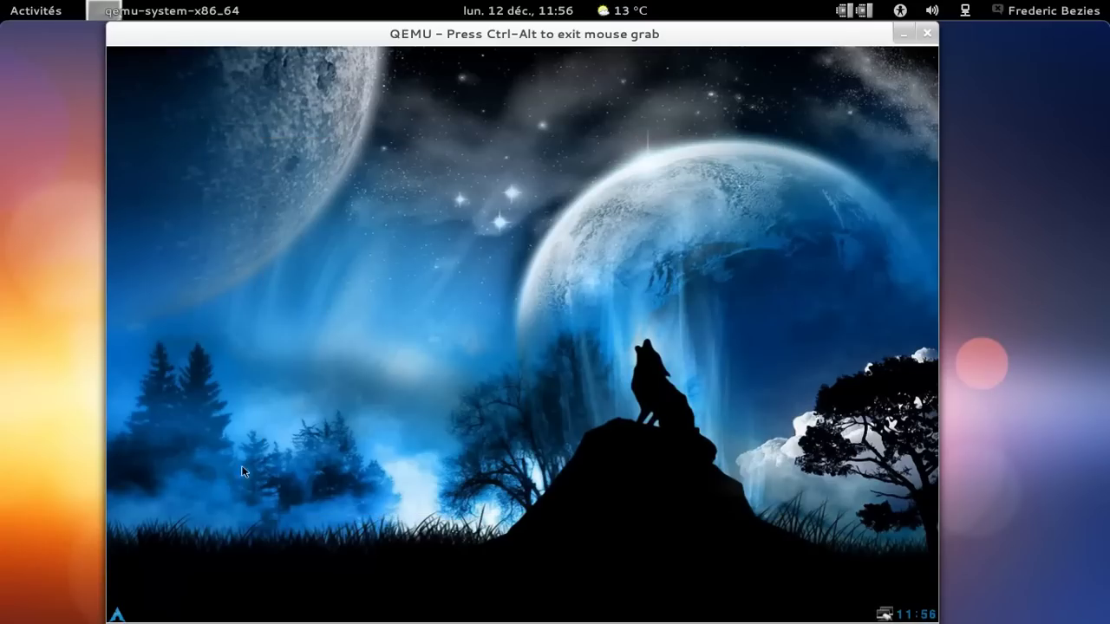
left_click(116, 612)
left_click(155, 597)
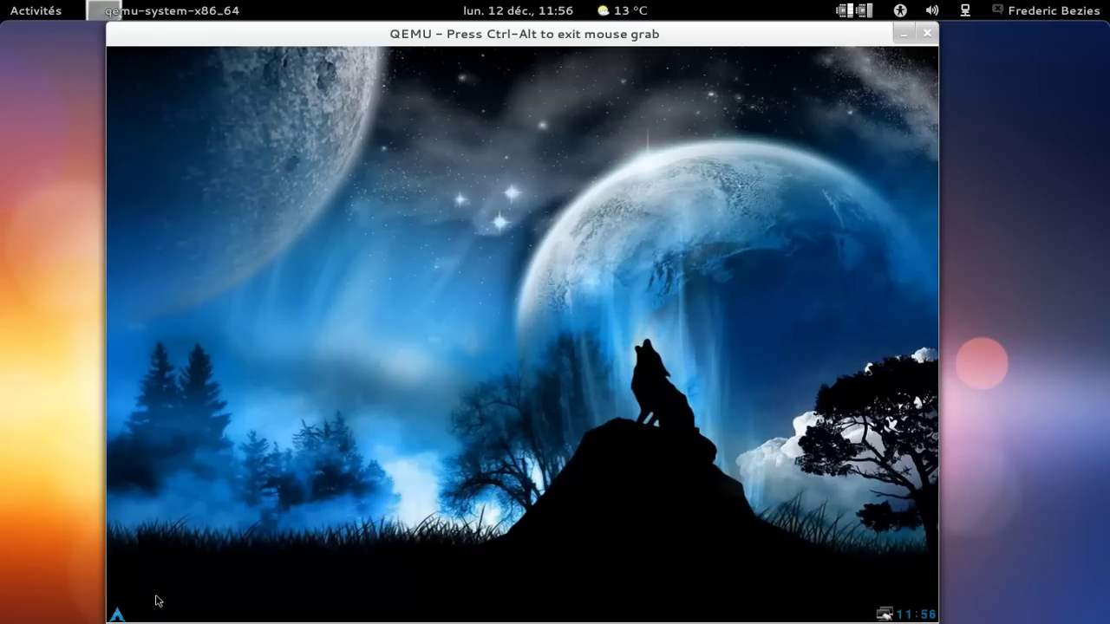